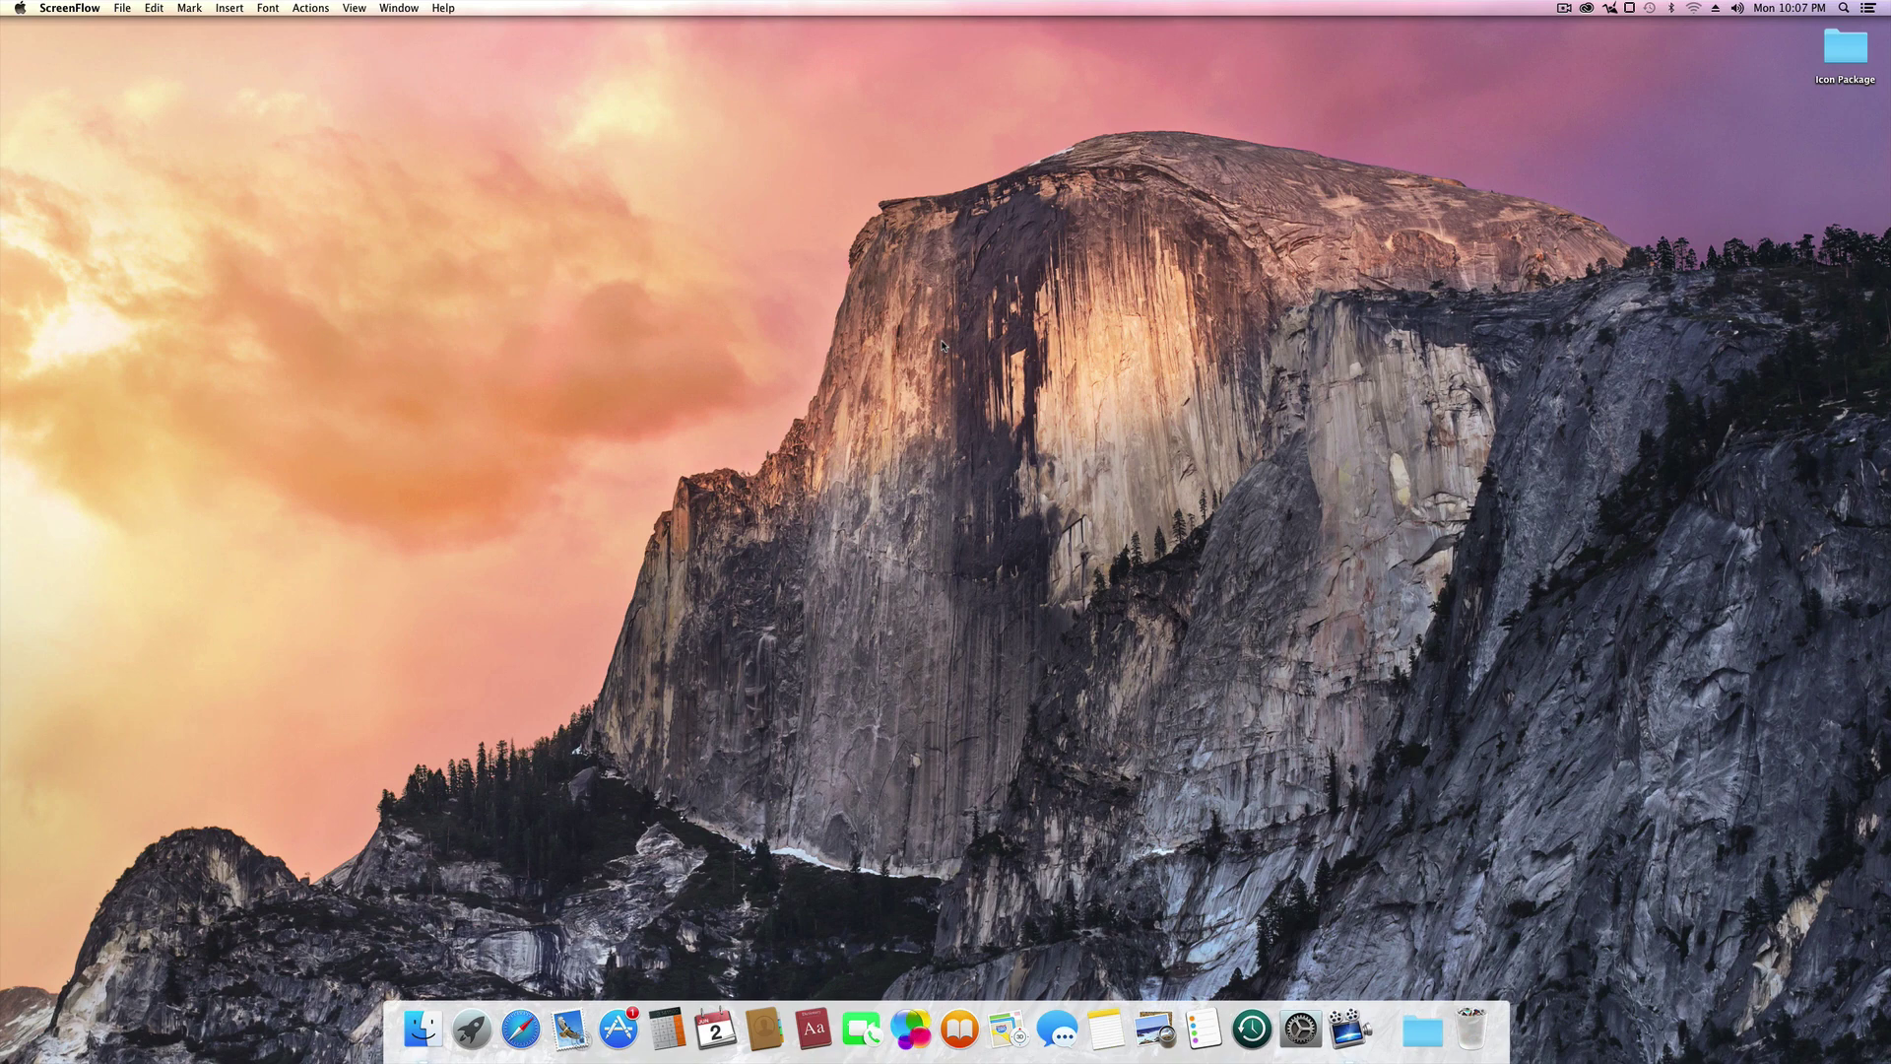
Step: Check the Mac's version in About This Mac, then open Icon Package and select Yosemite.jpg
left_click(19, 8)
left_click(59, 27)
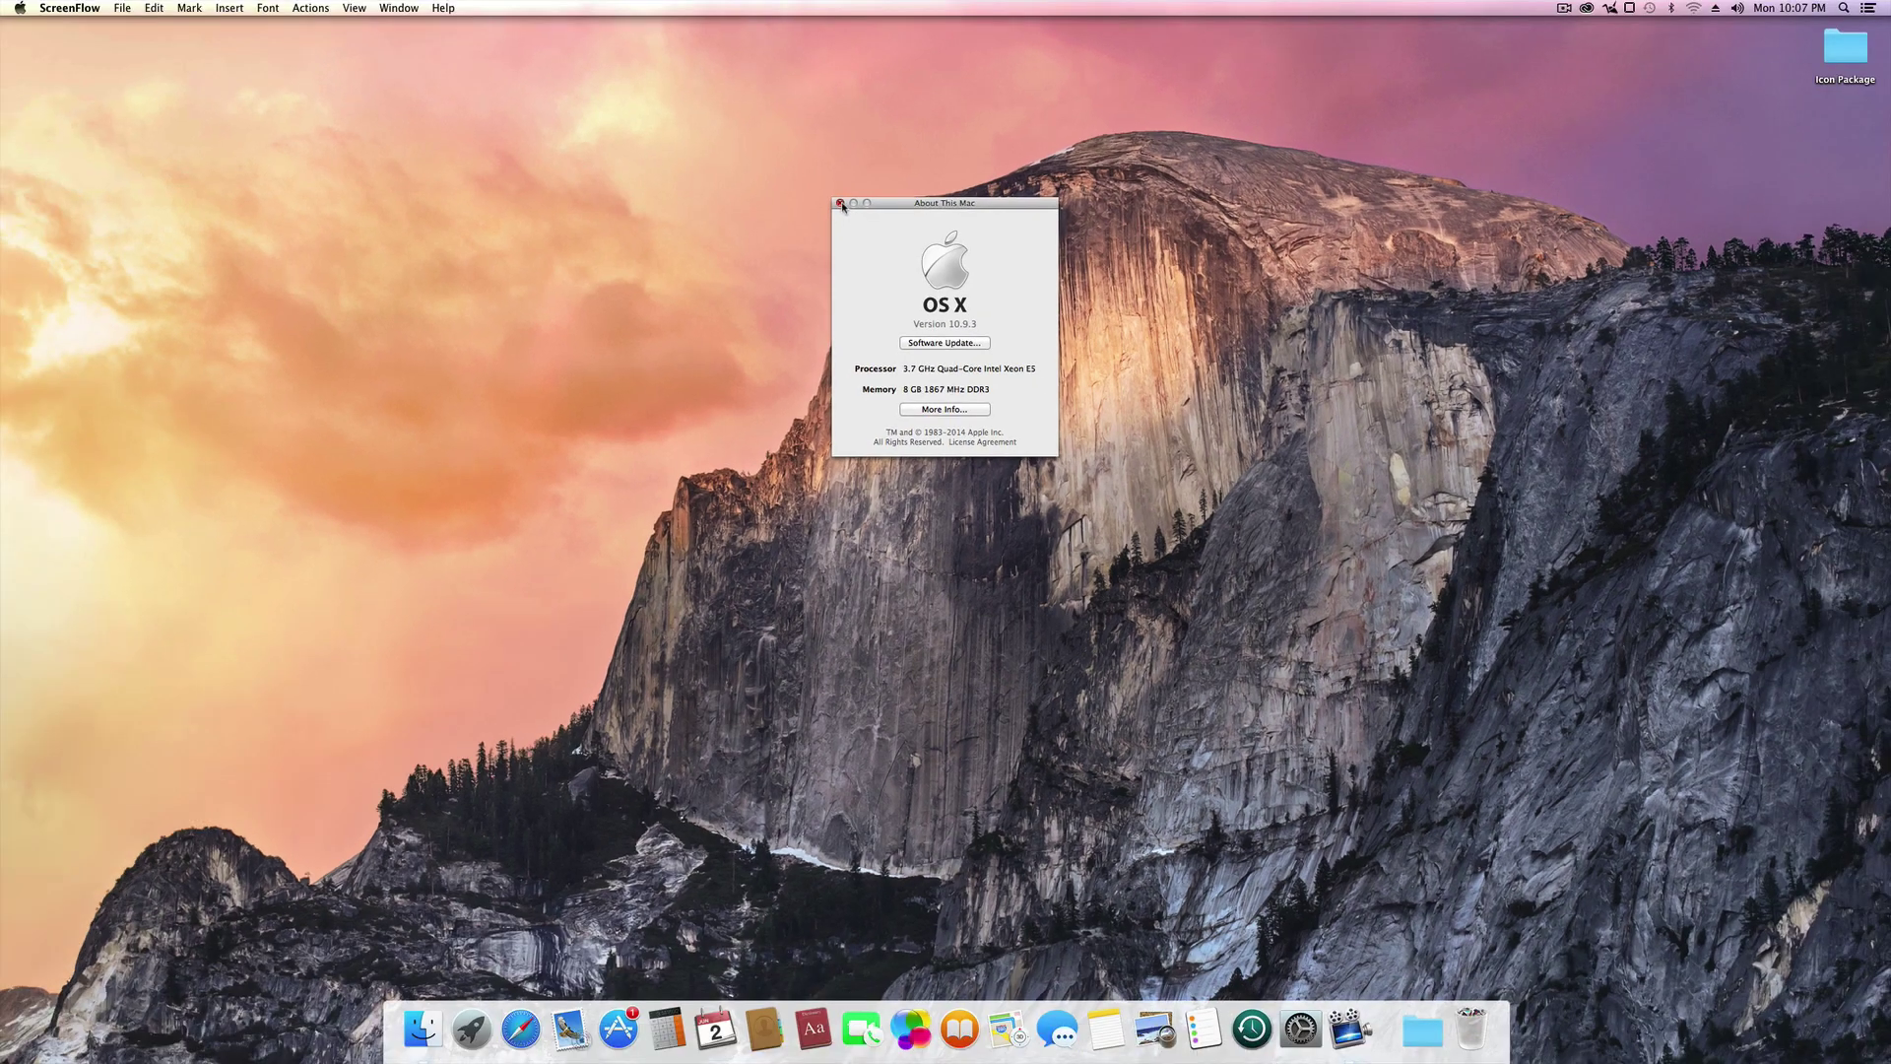
left_click(721, 248)
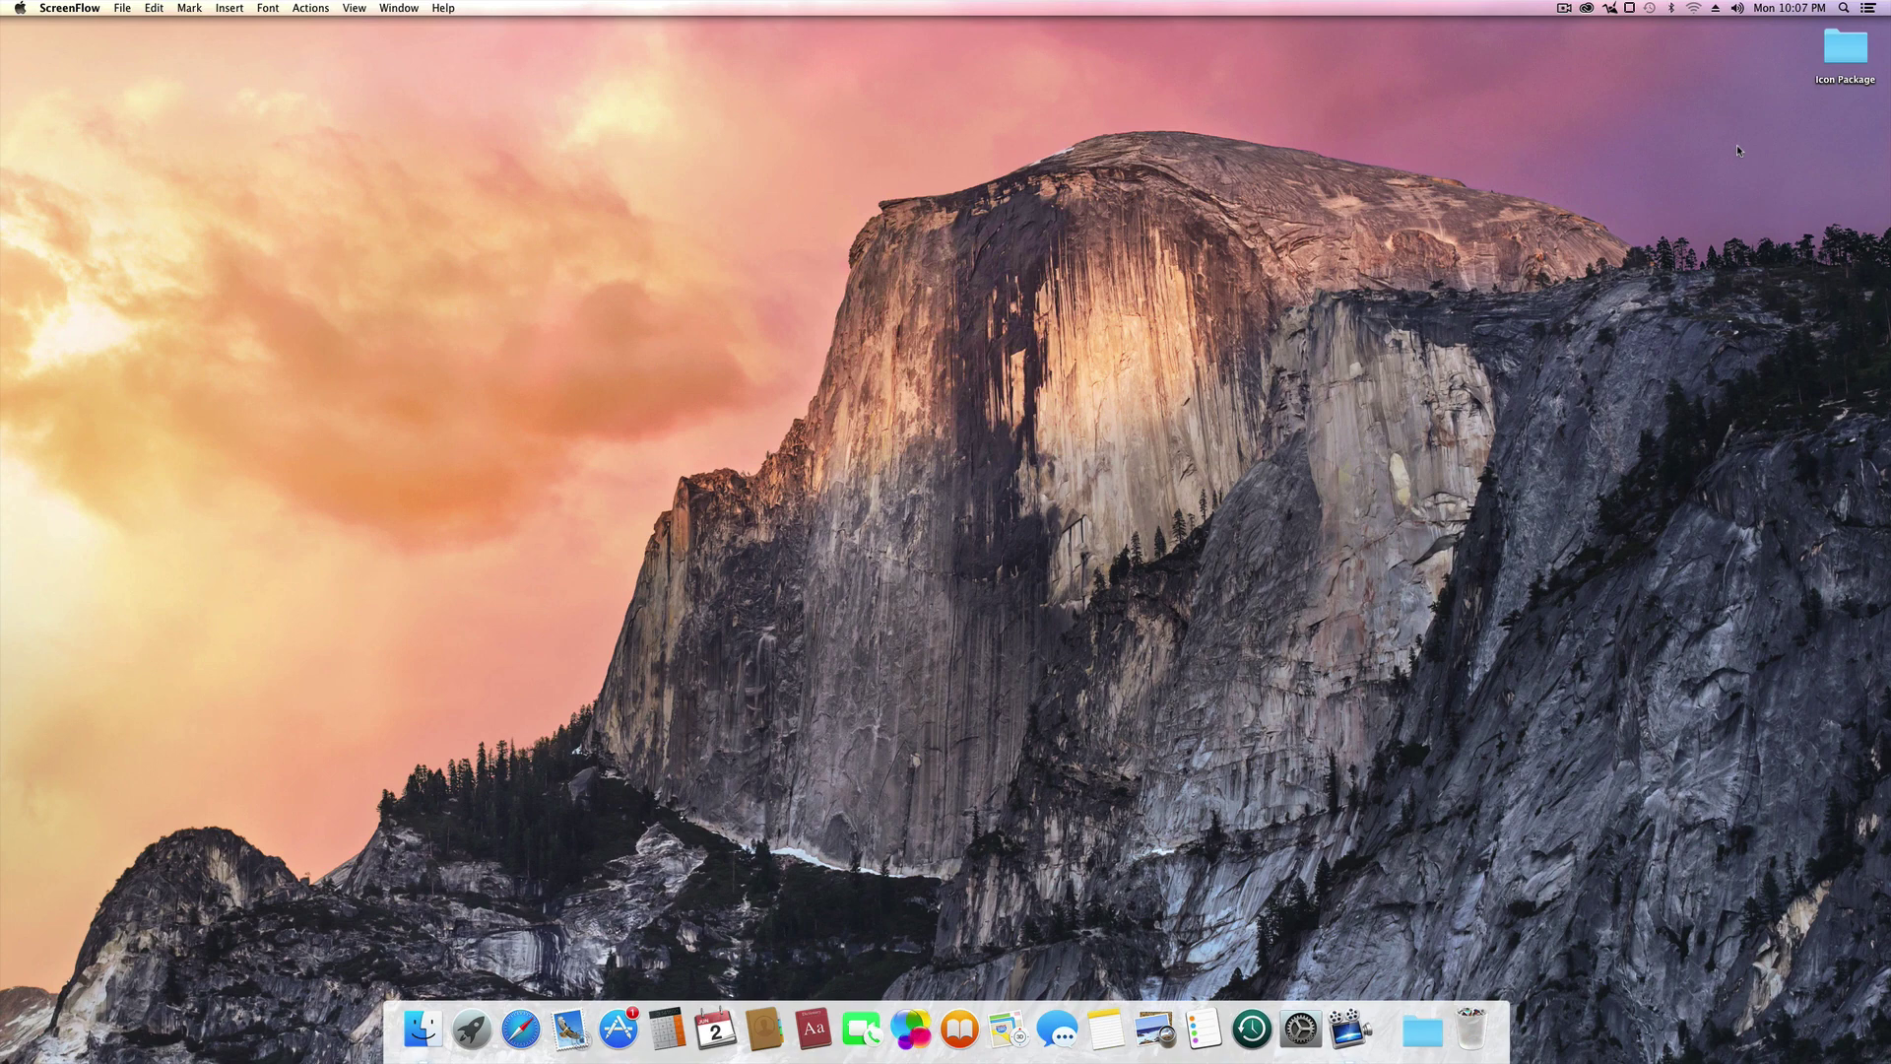
double_click(1839, 51)
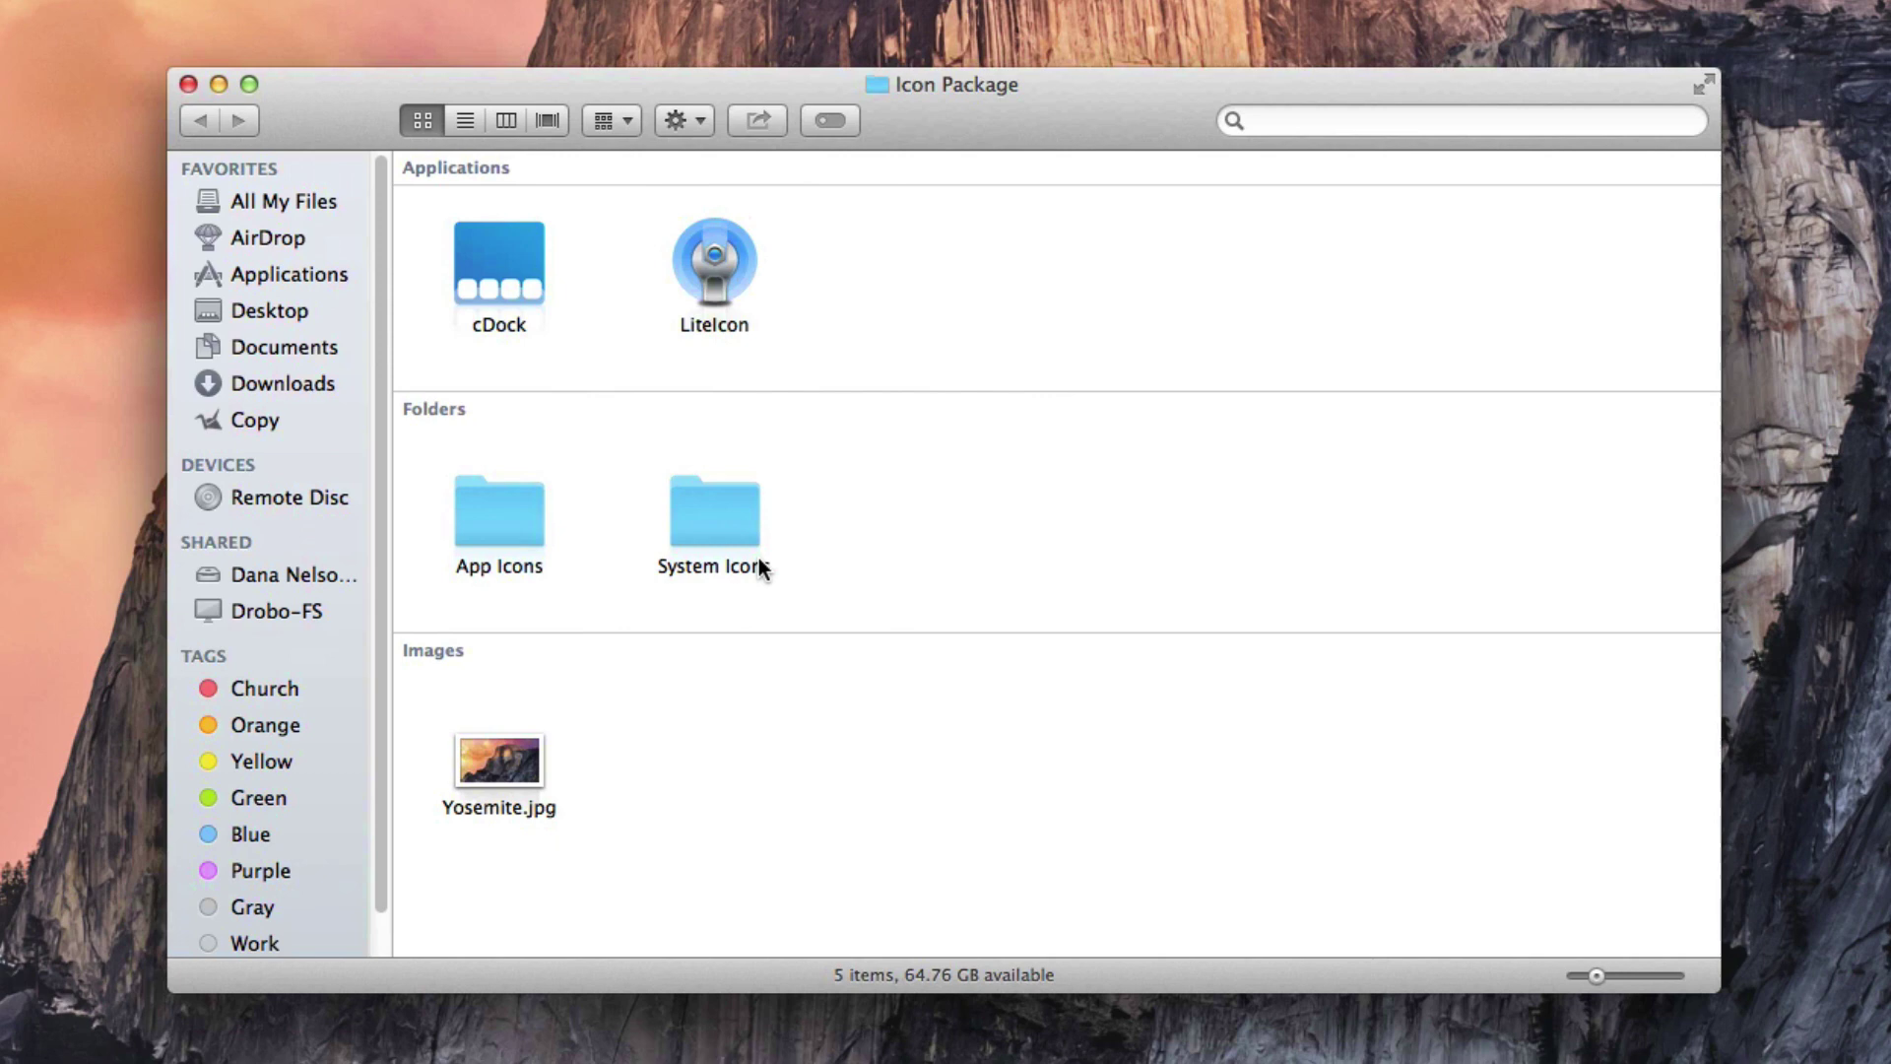
left_click(515, 802)
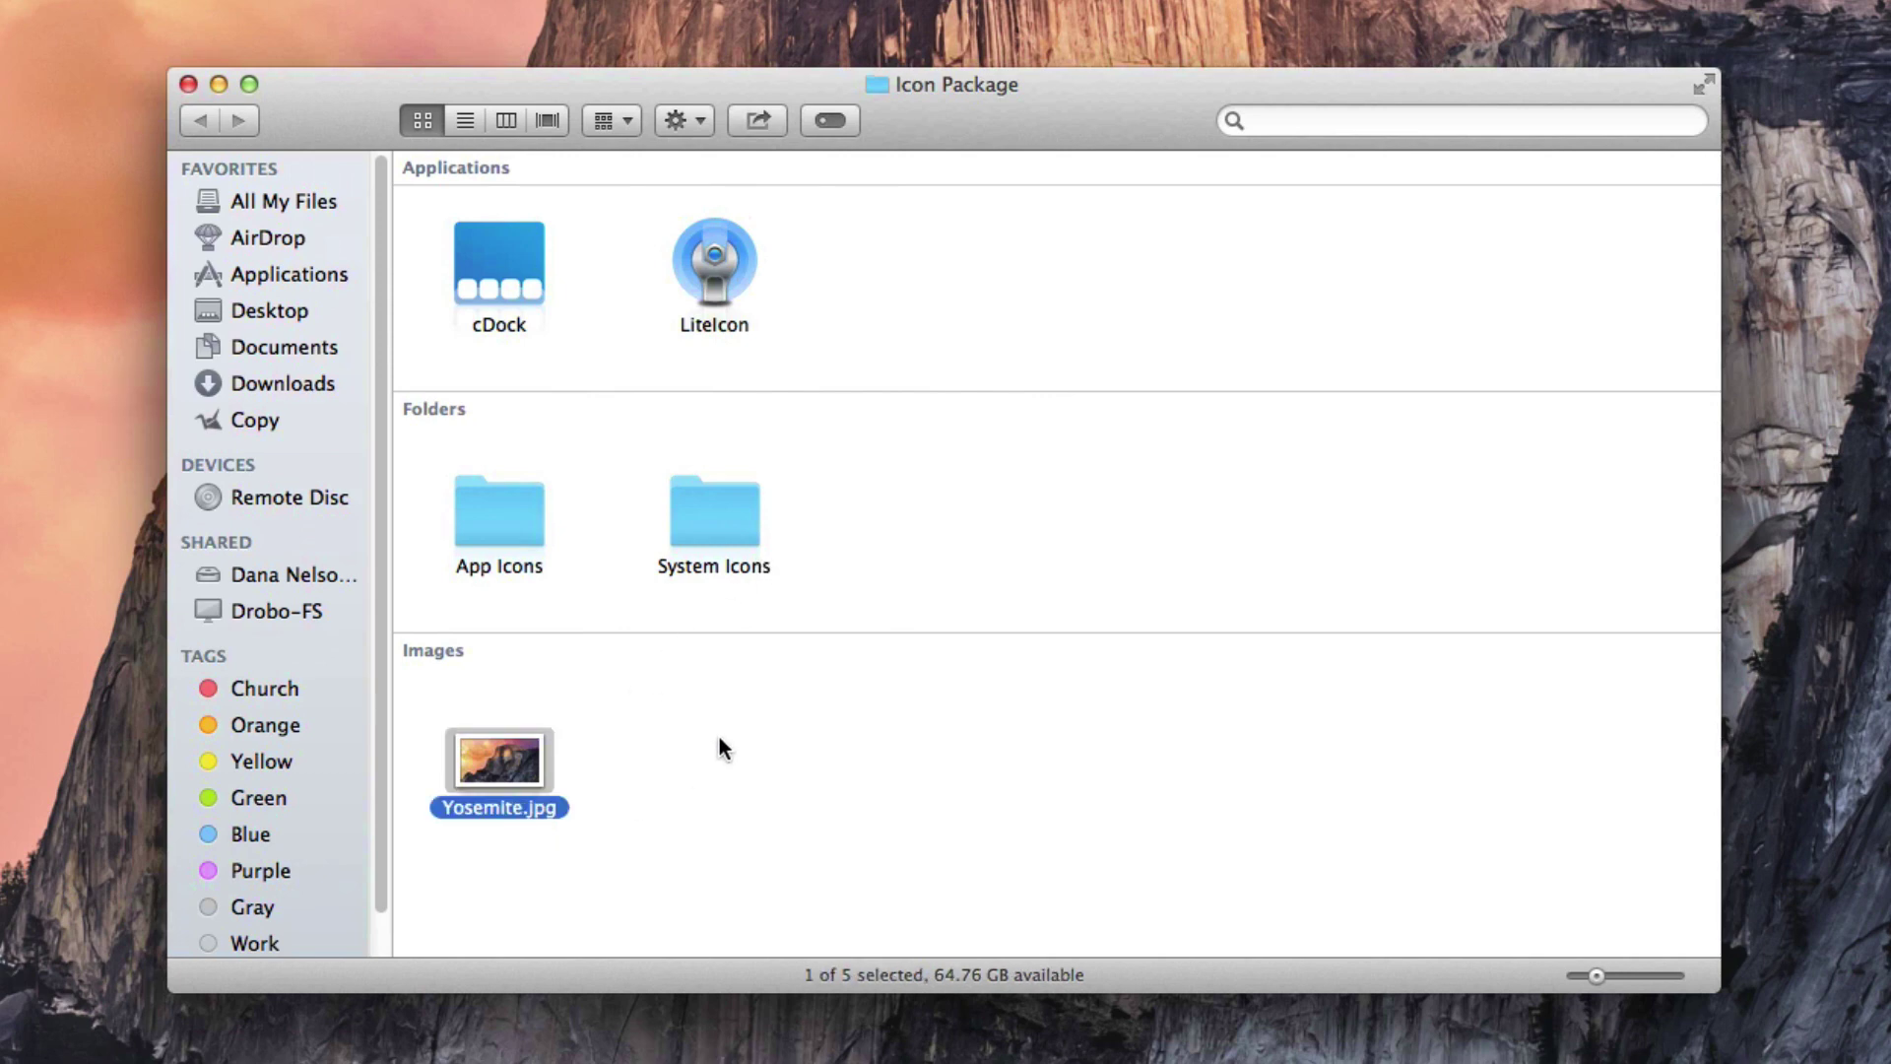
Step: Drag Yosemite.jpg into Desktop & Screen Saver as the desktop picture, then close System Preferences
left_click(1855, 101)
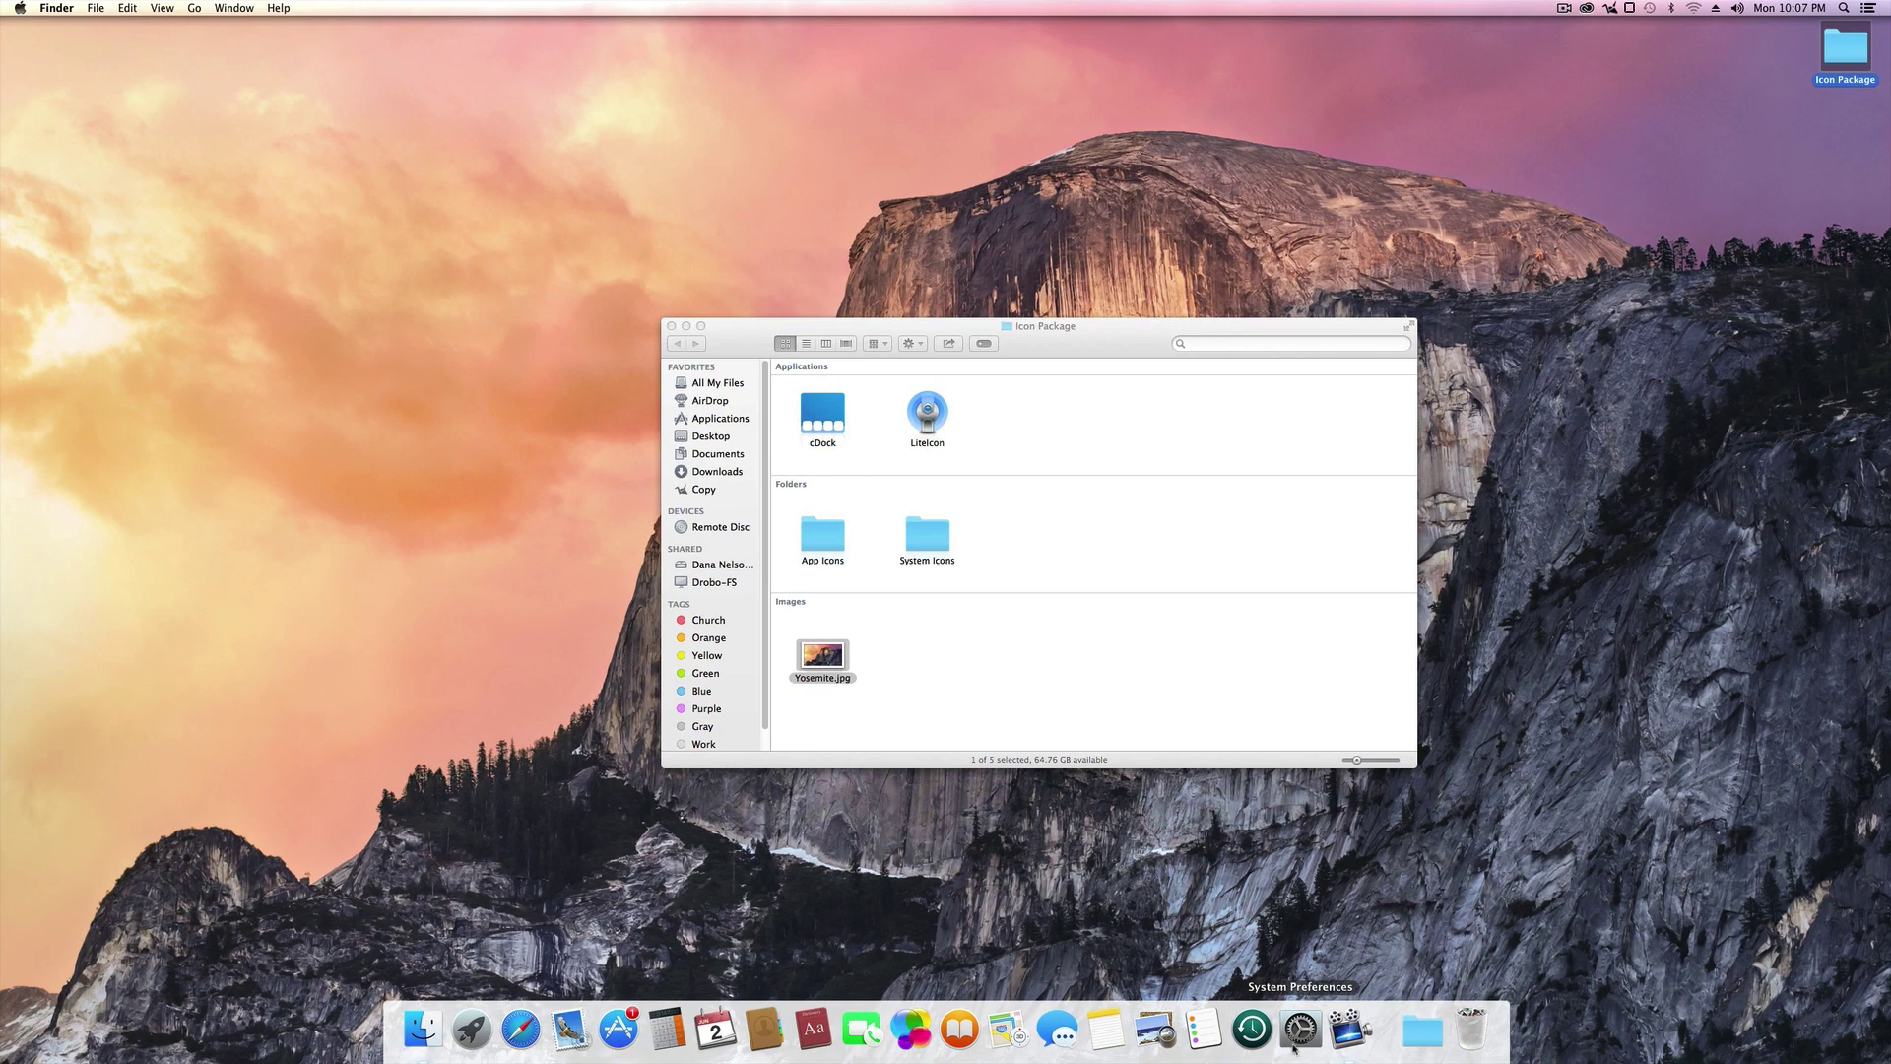
left_click(1298, 1030)
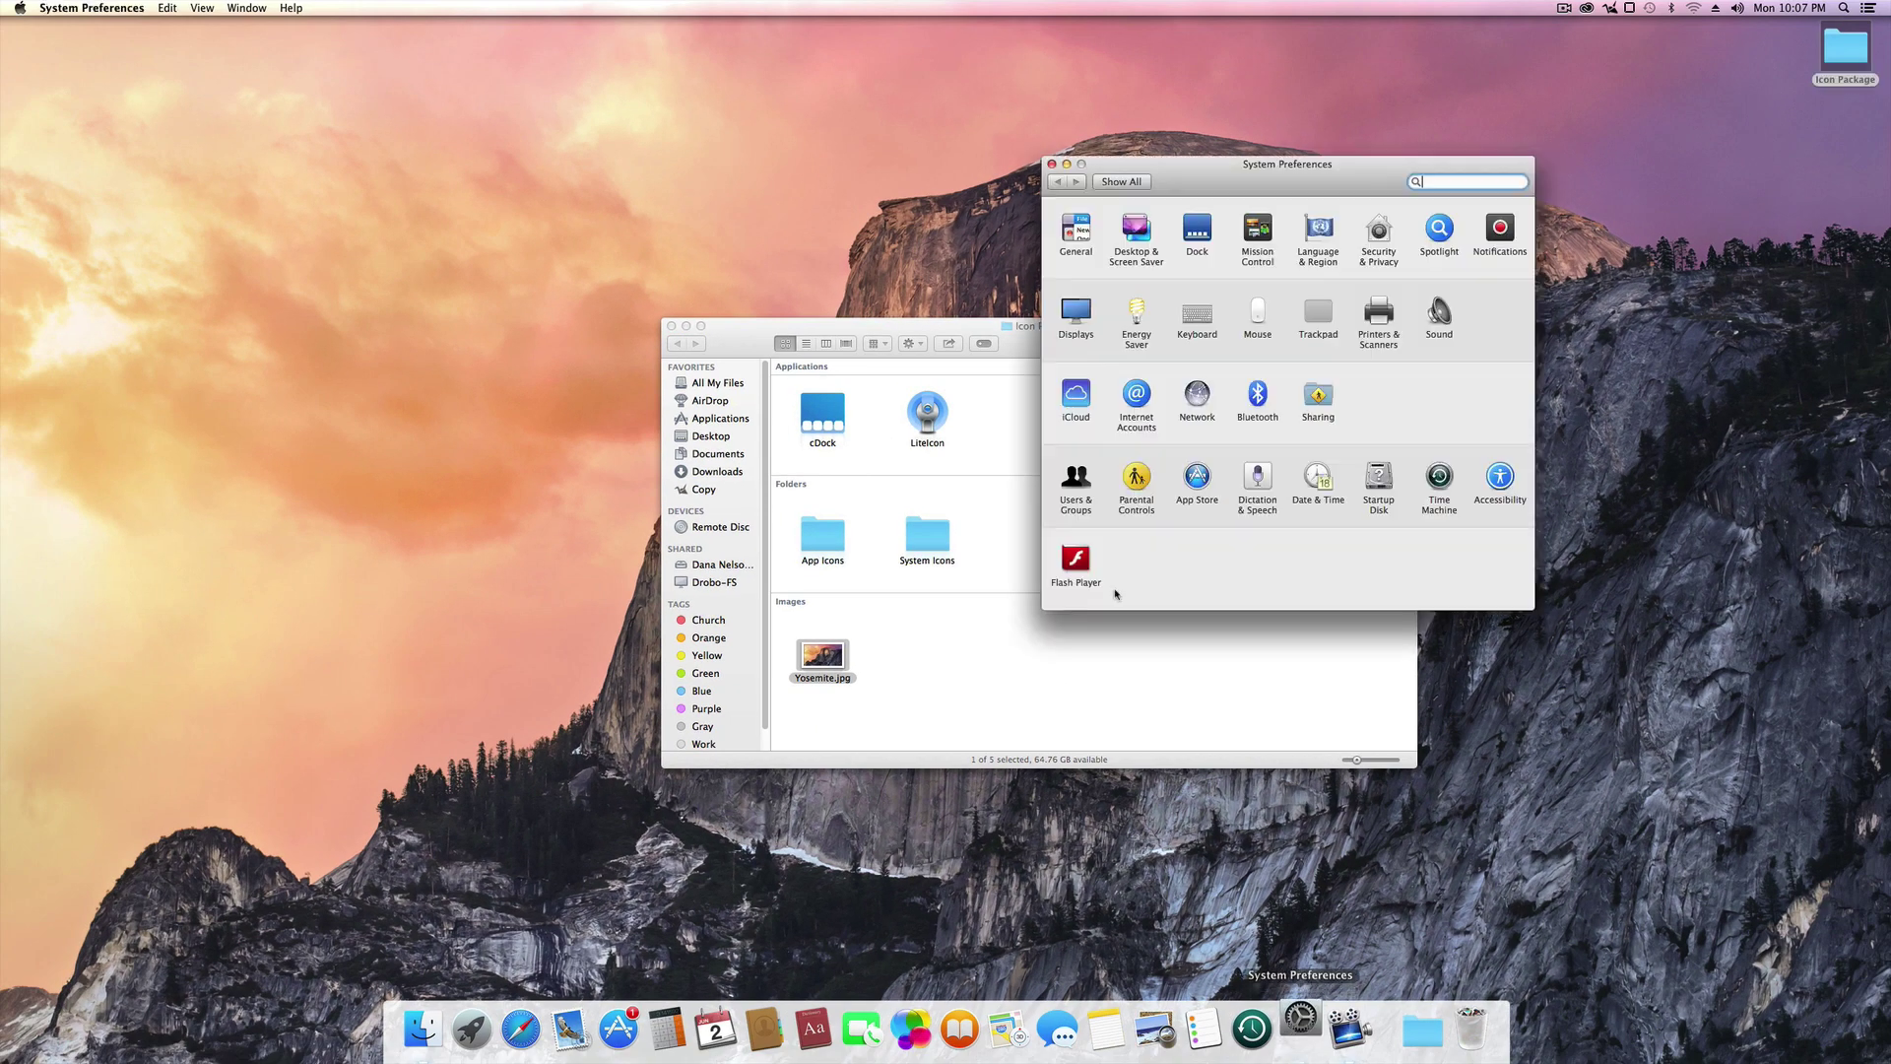
left_click(1135, 231)
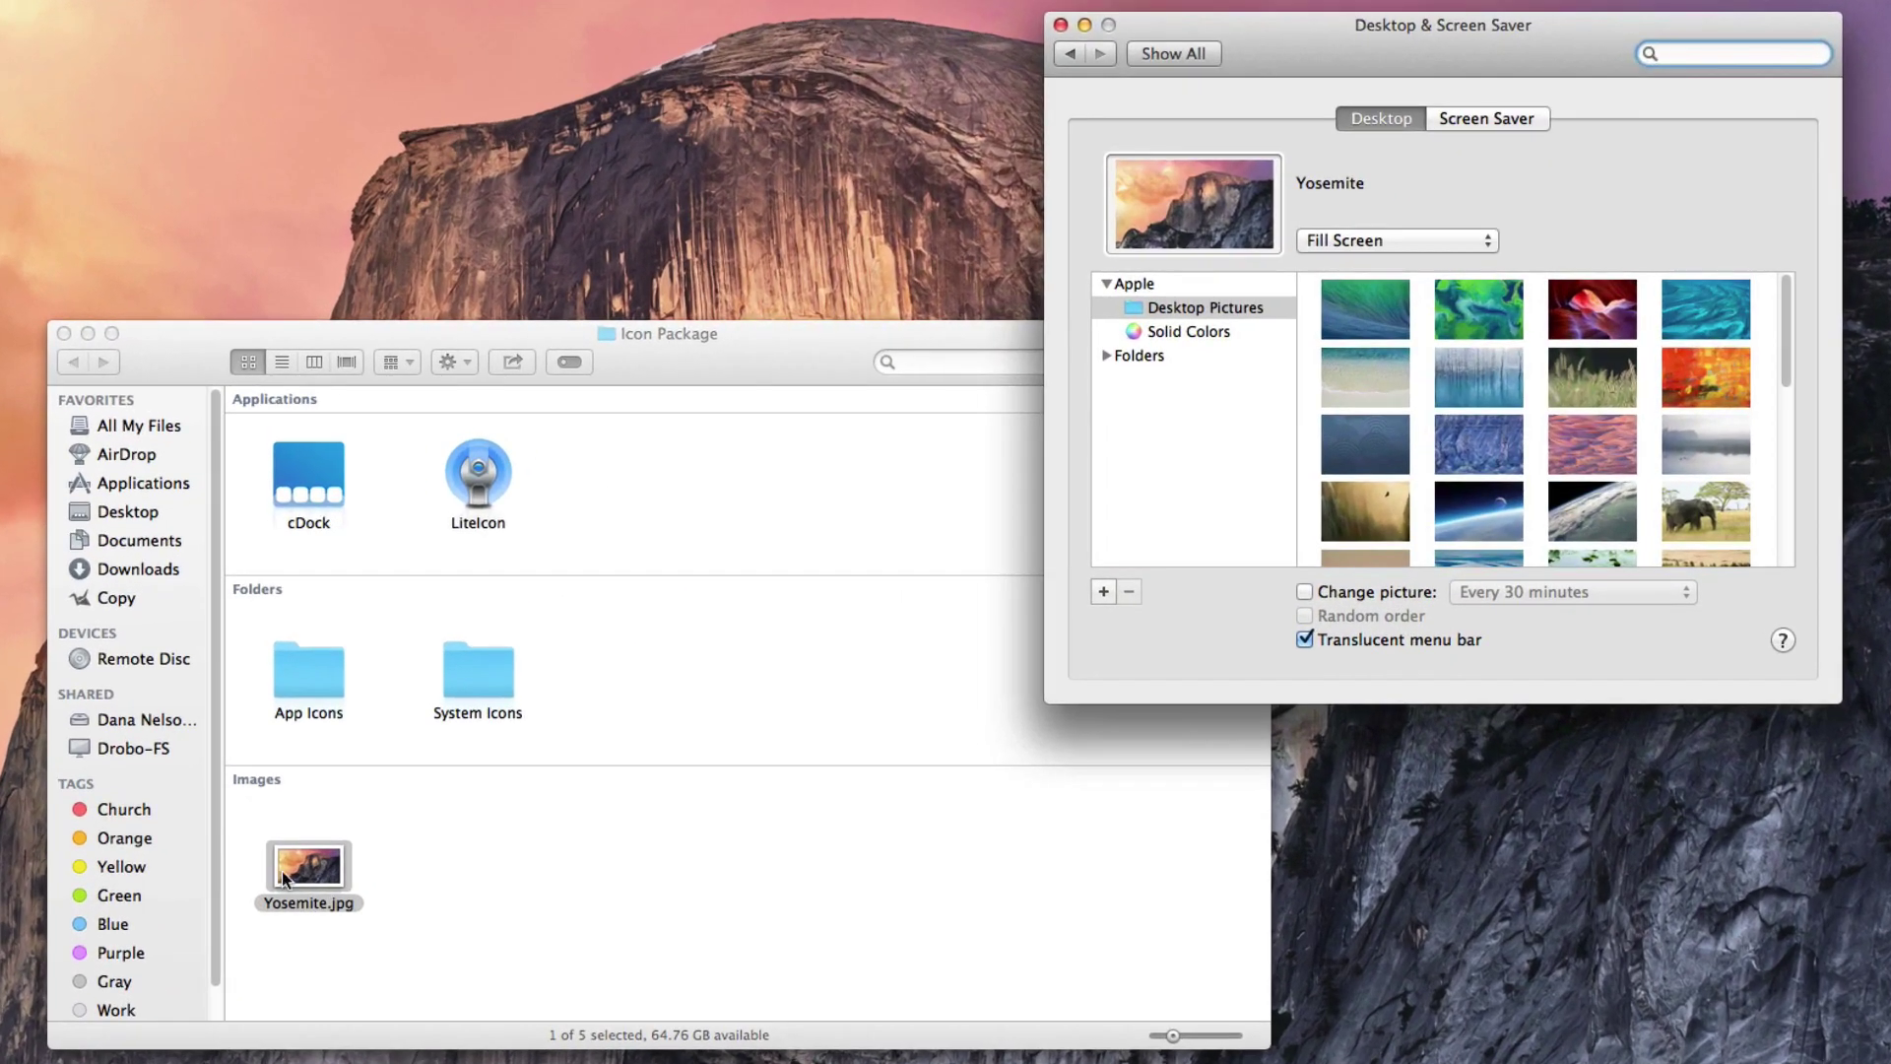
left_click_drag(461, 803, 1187, 247)
key("super+q")
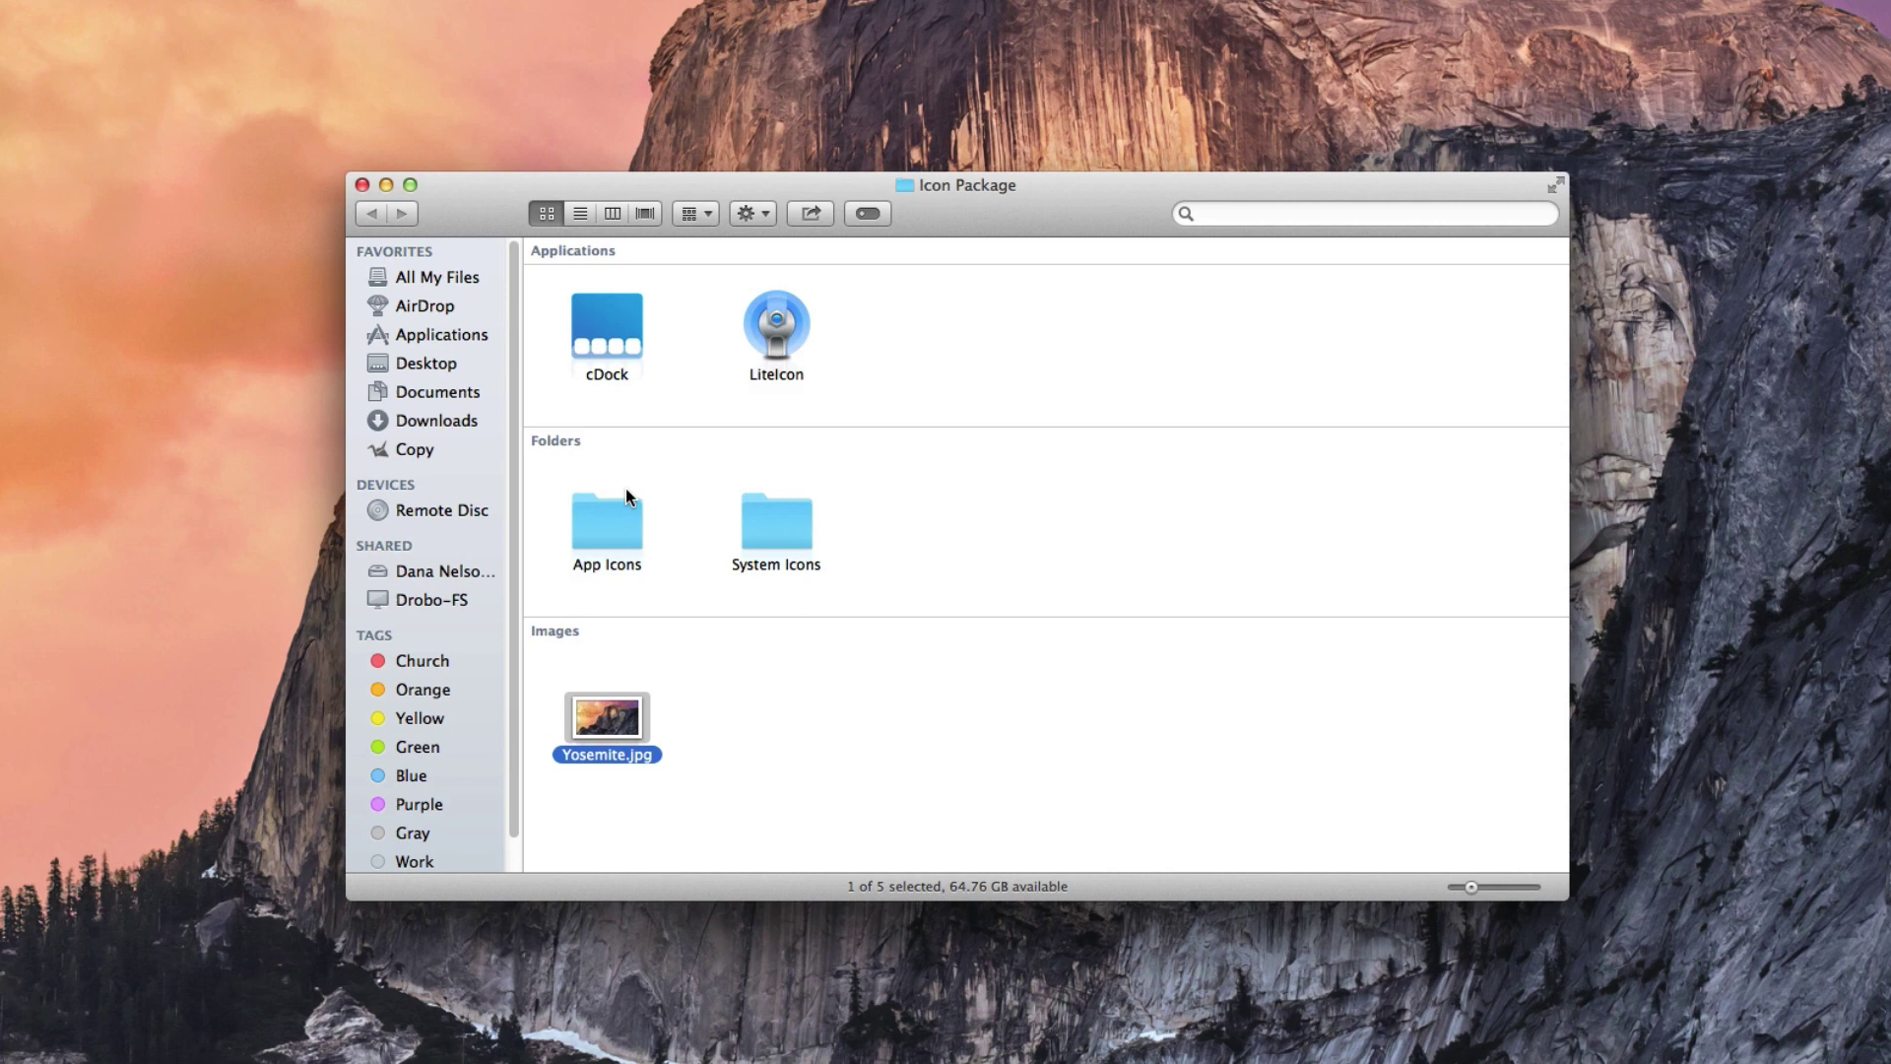
Step: Launch LiteIcon, placing its window at the screen top and the Icon Package window down-right
left_click(820, 335)
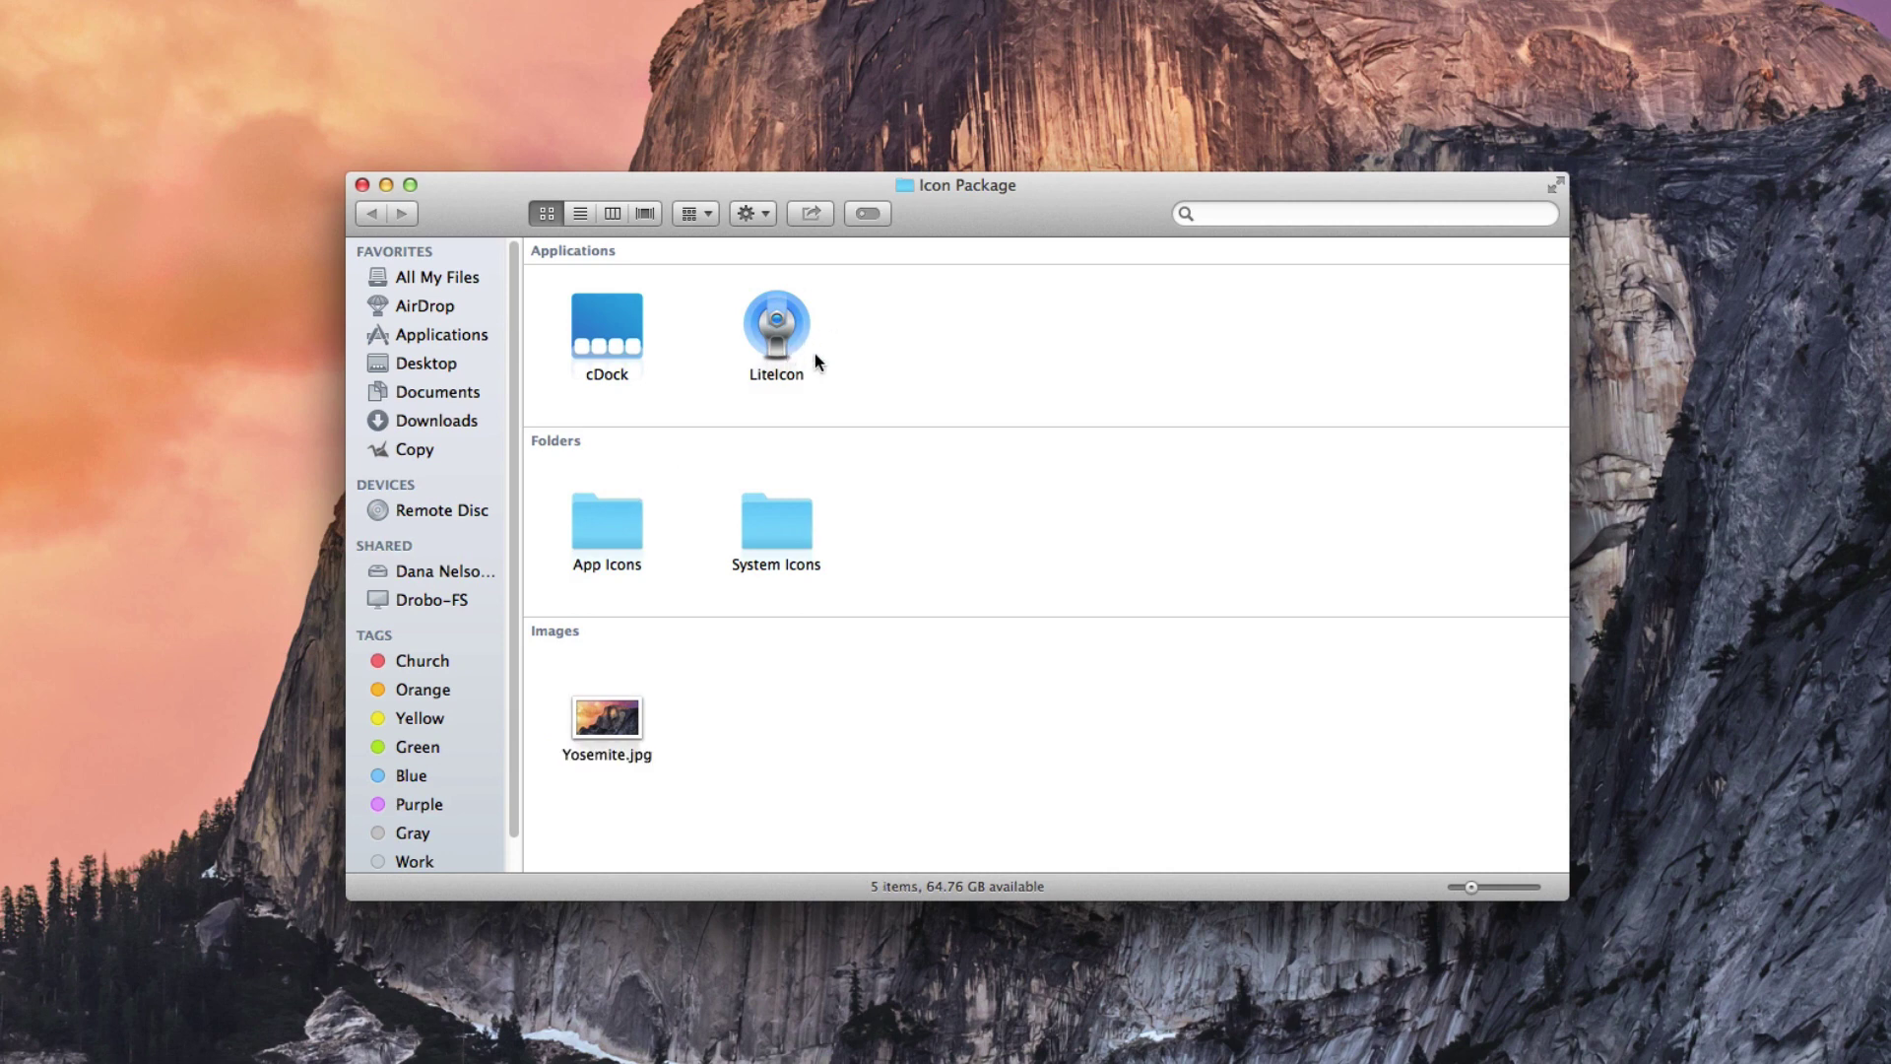
double_click(788, 321)
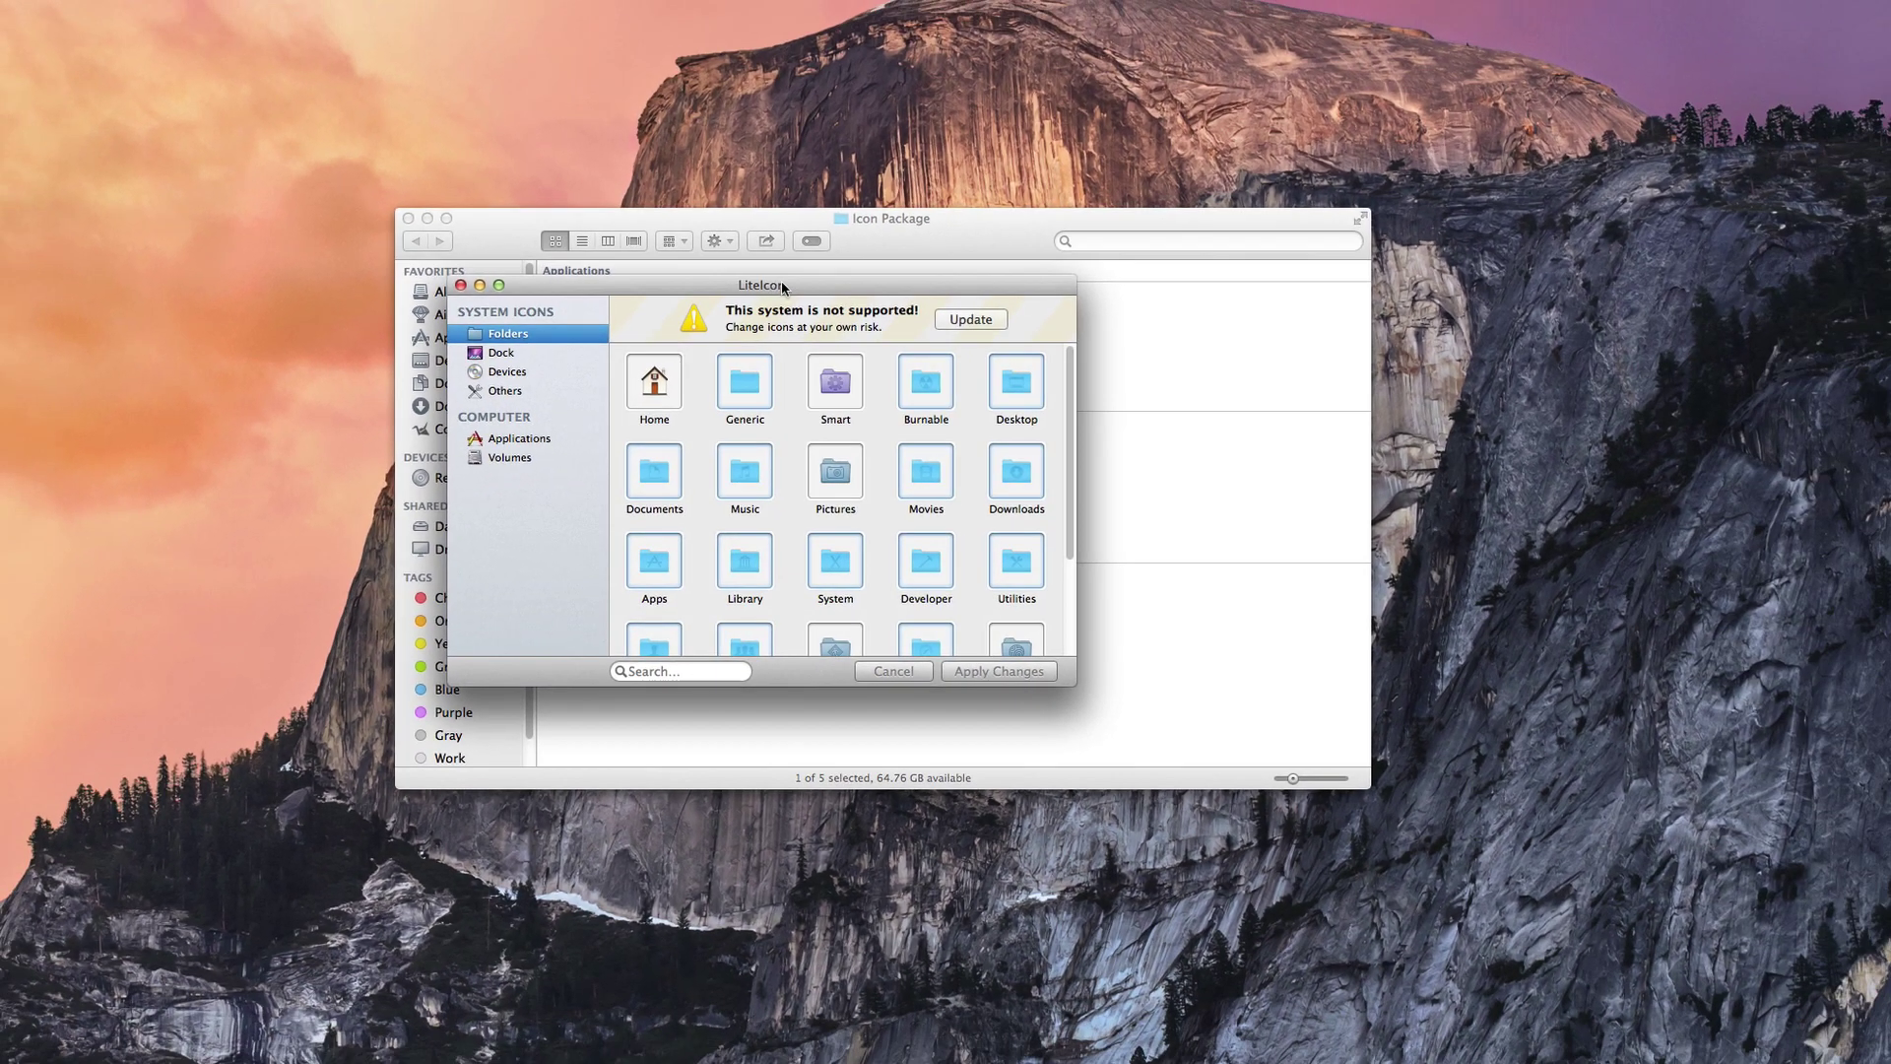
left_click_drag(783, 285, 763, 30)
left_click(1037, 561)
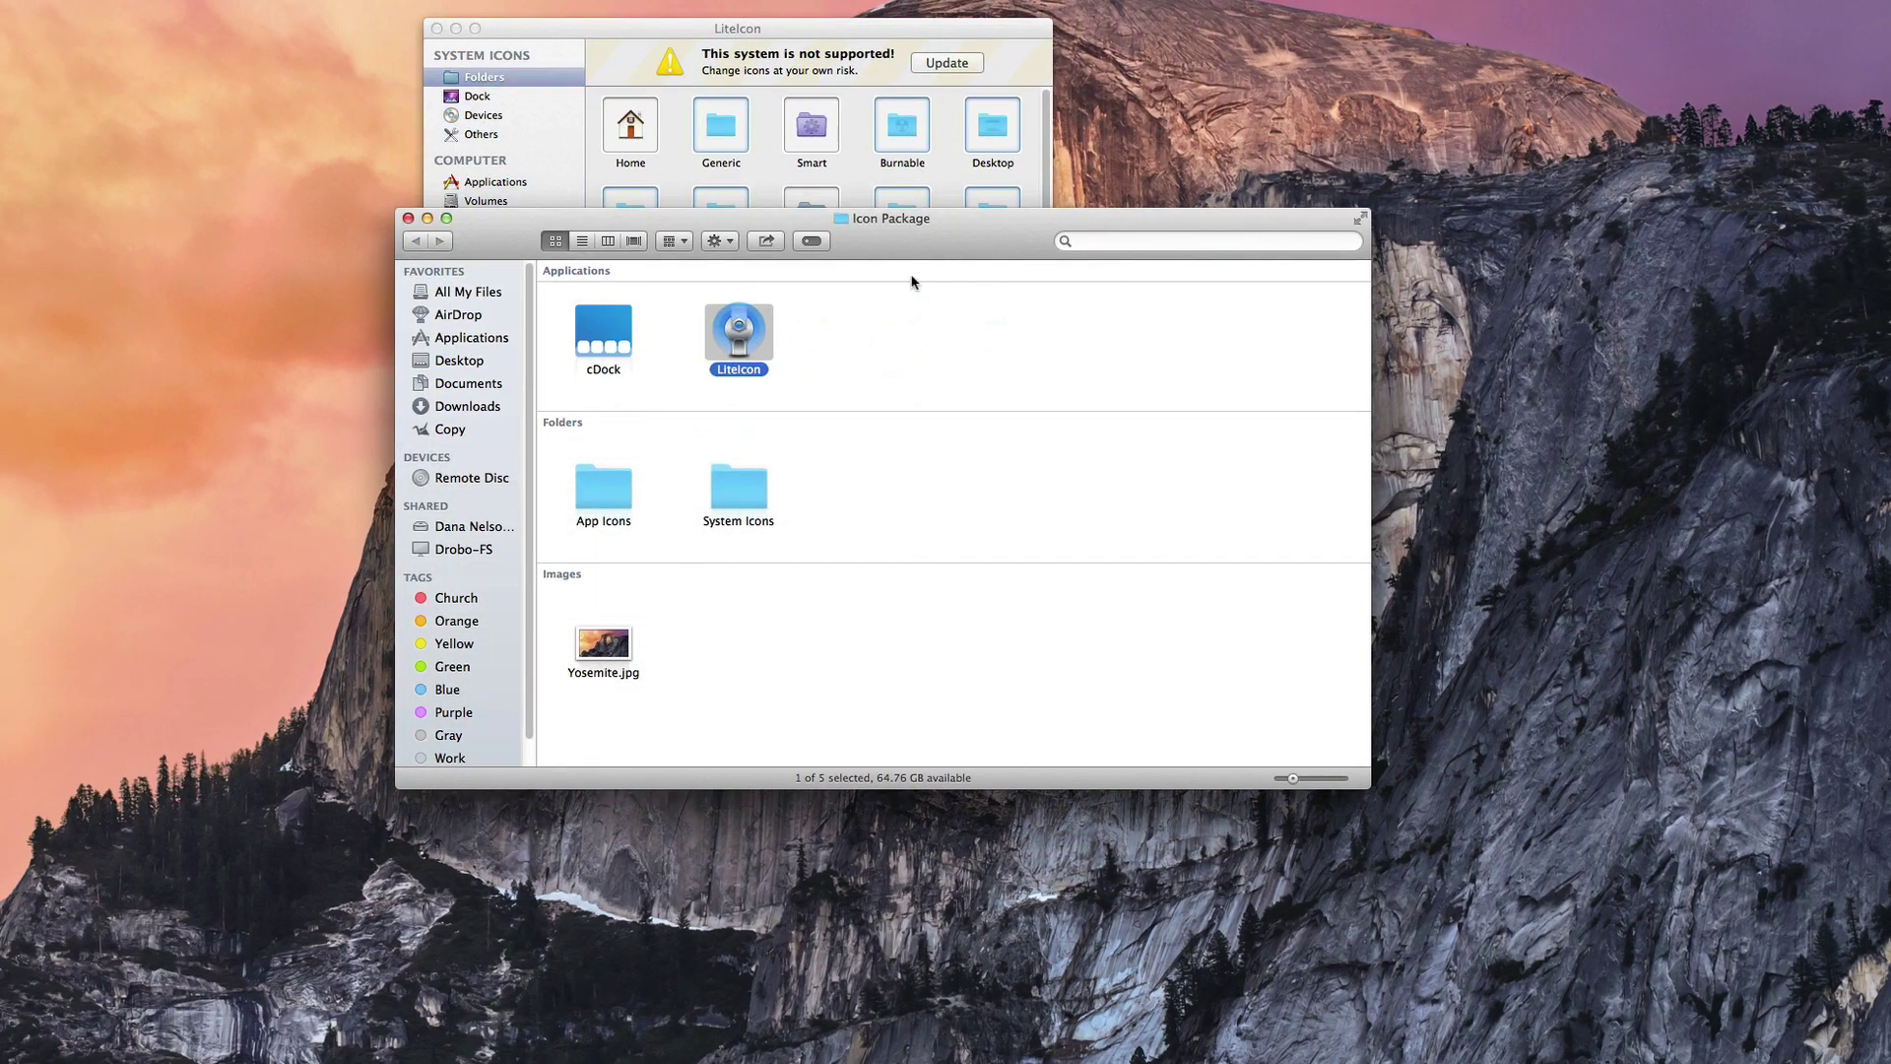
left_click_drag(911, 230, 1226, 479)
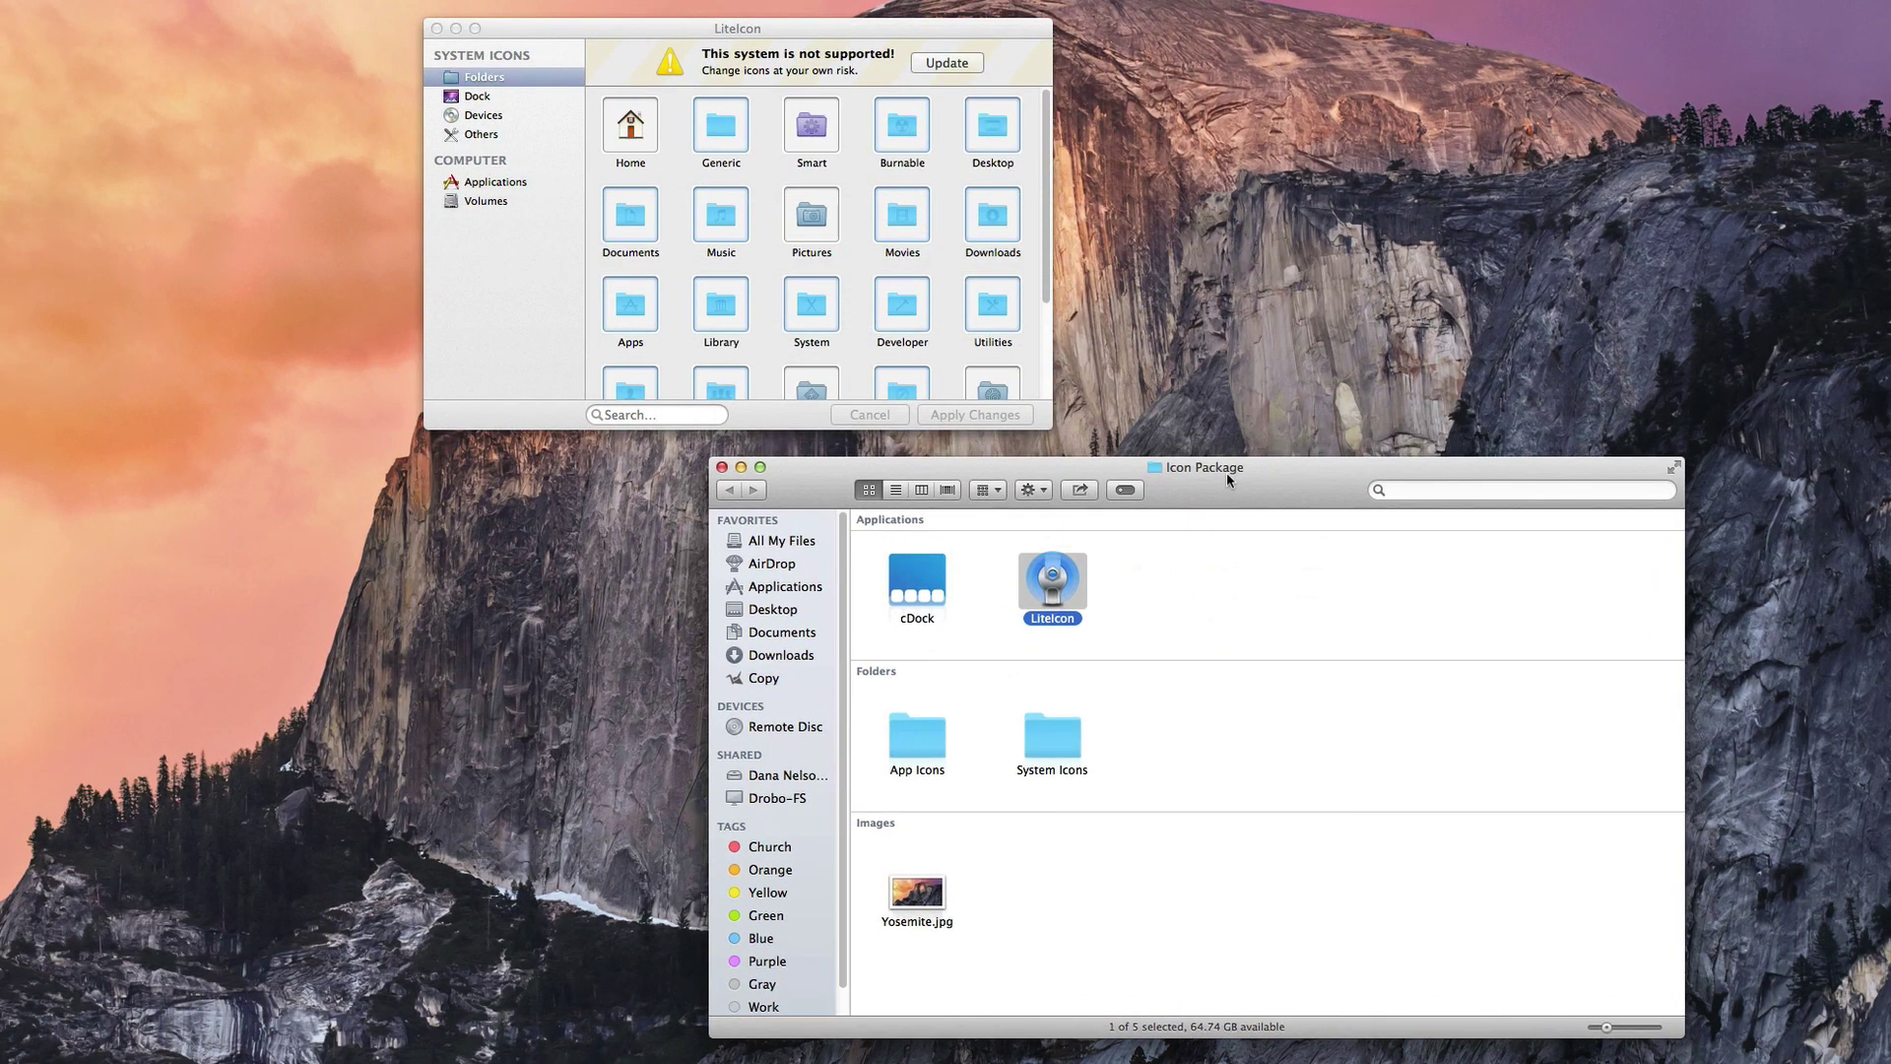
left_click(805, 42)
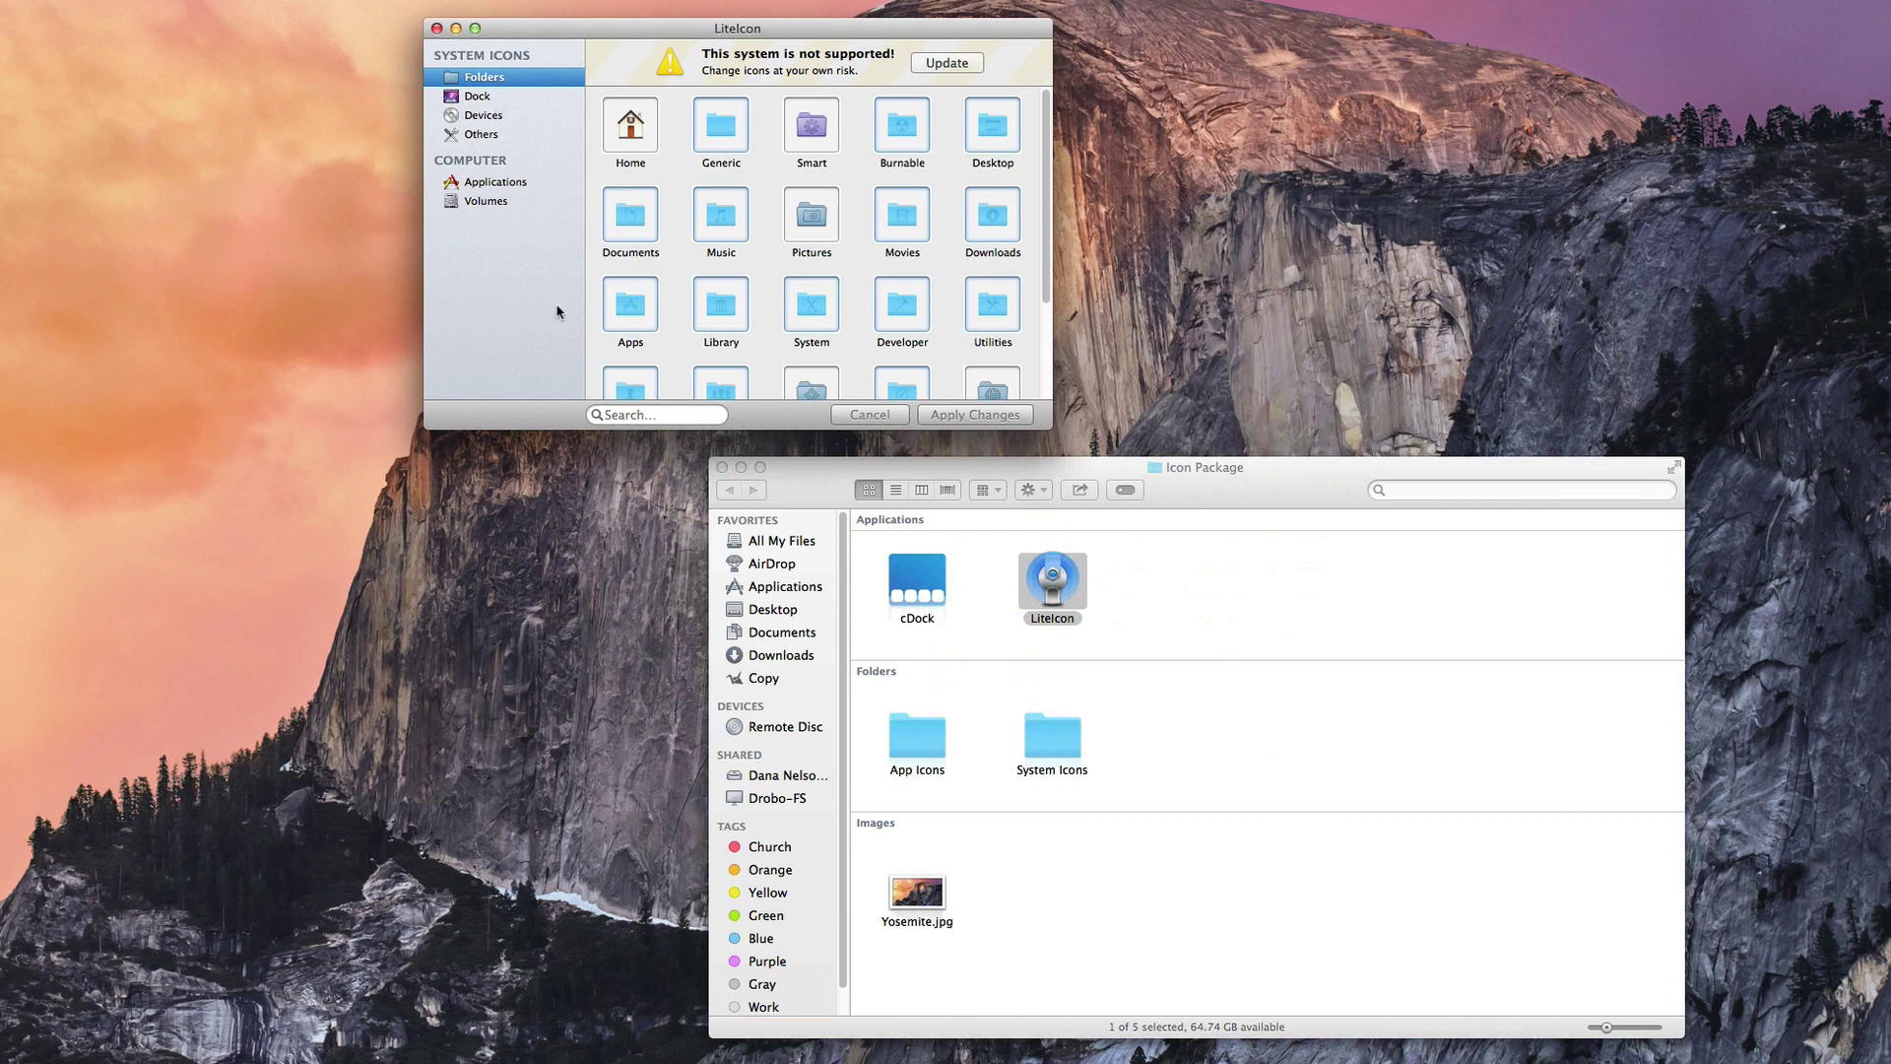
Step: Open the App Icons folder in Finder and show LiteIcon's Applications icon list
left_click(978, 853)
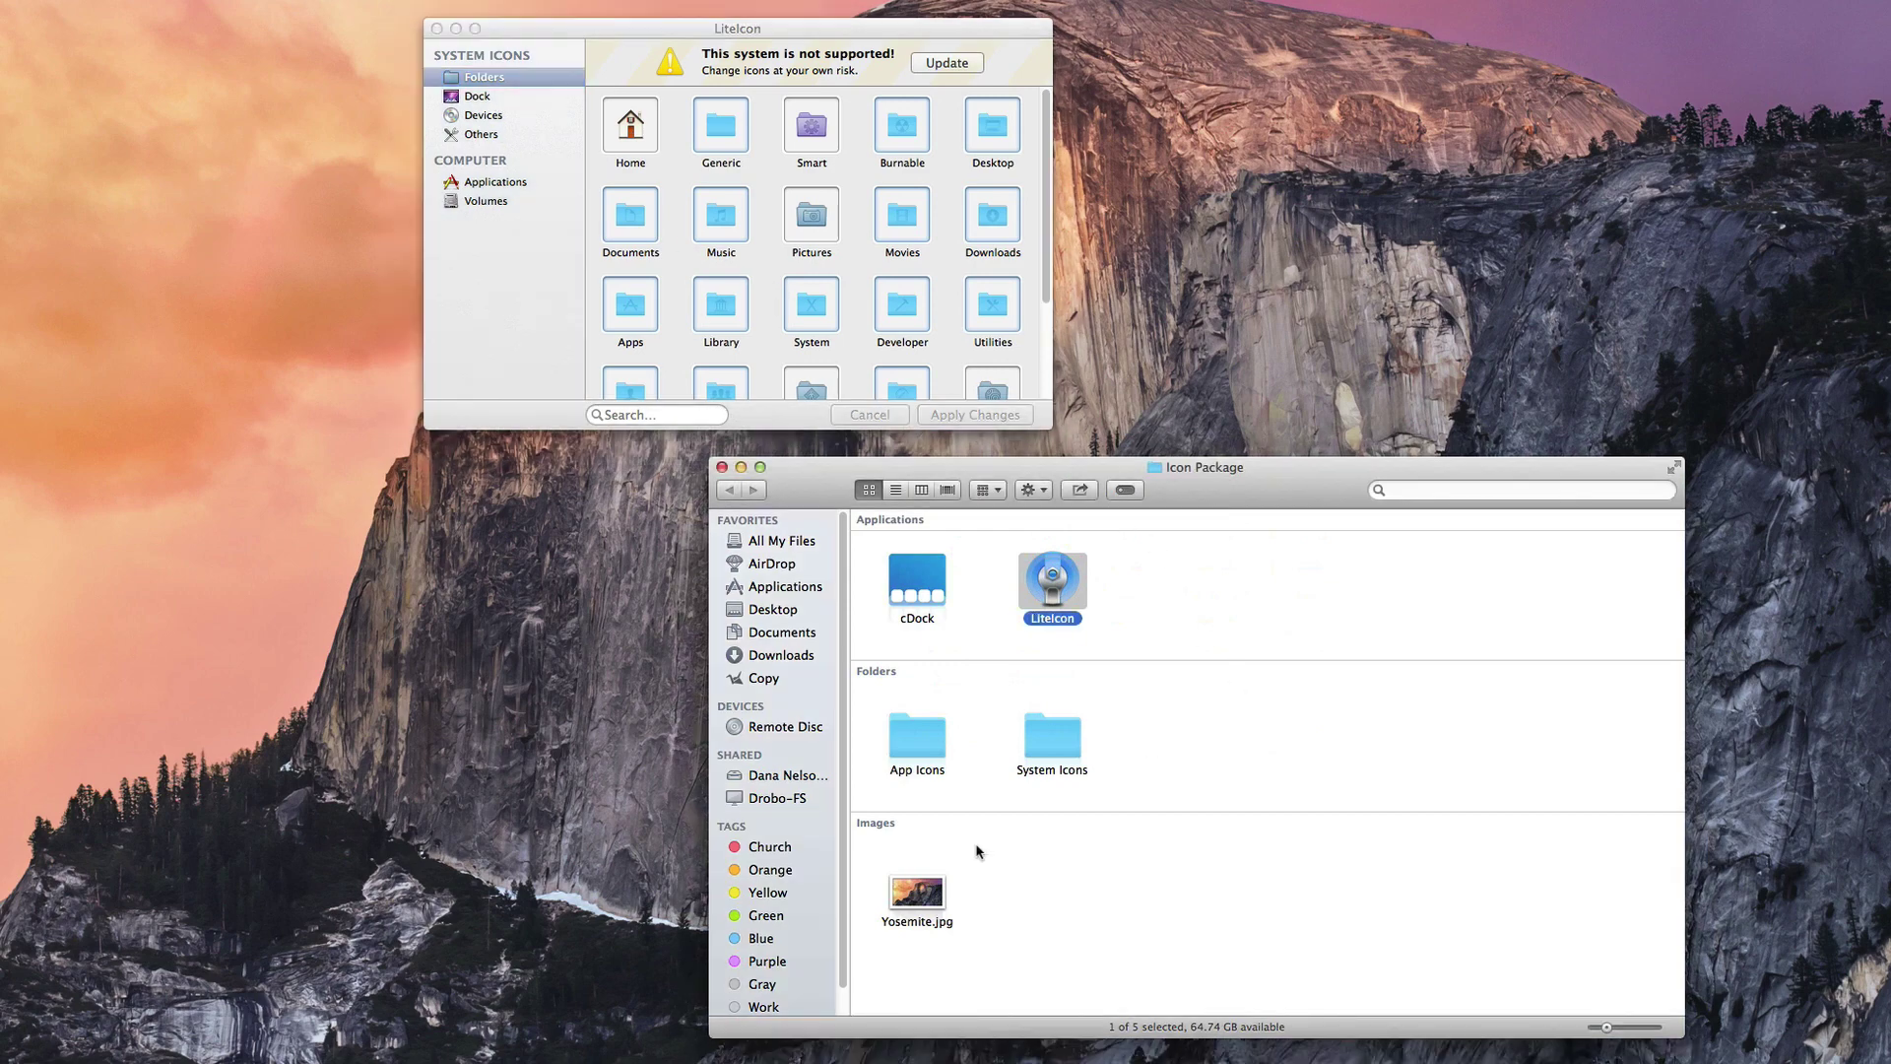
double_click(916, 736)
left_click(487, 152)
left_click(497, 182)
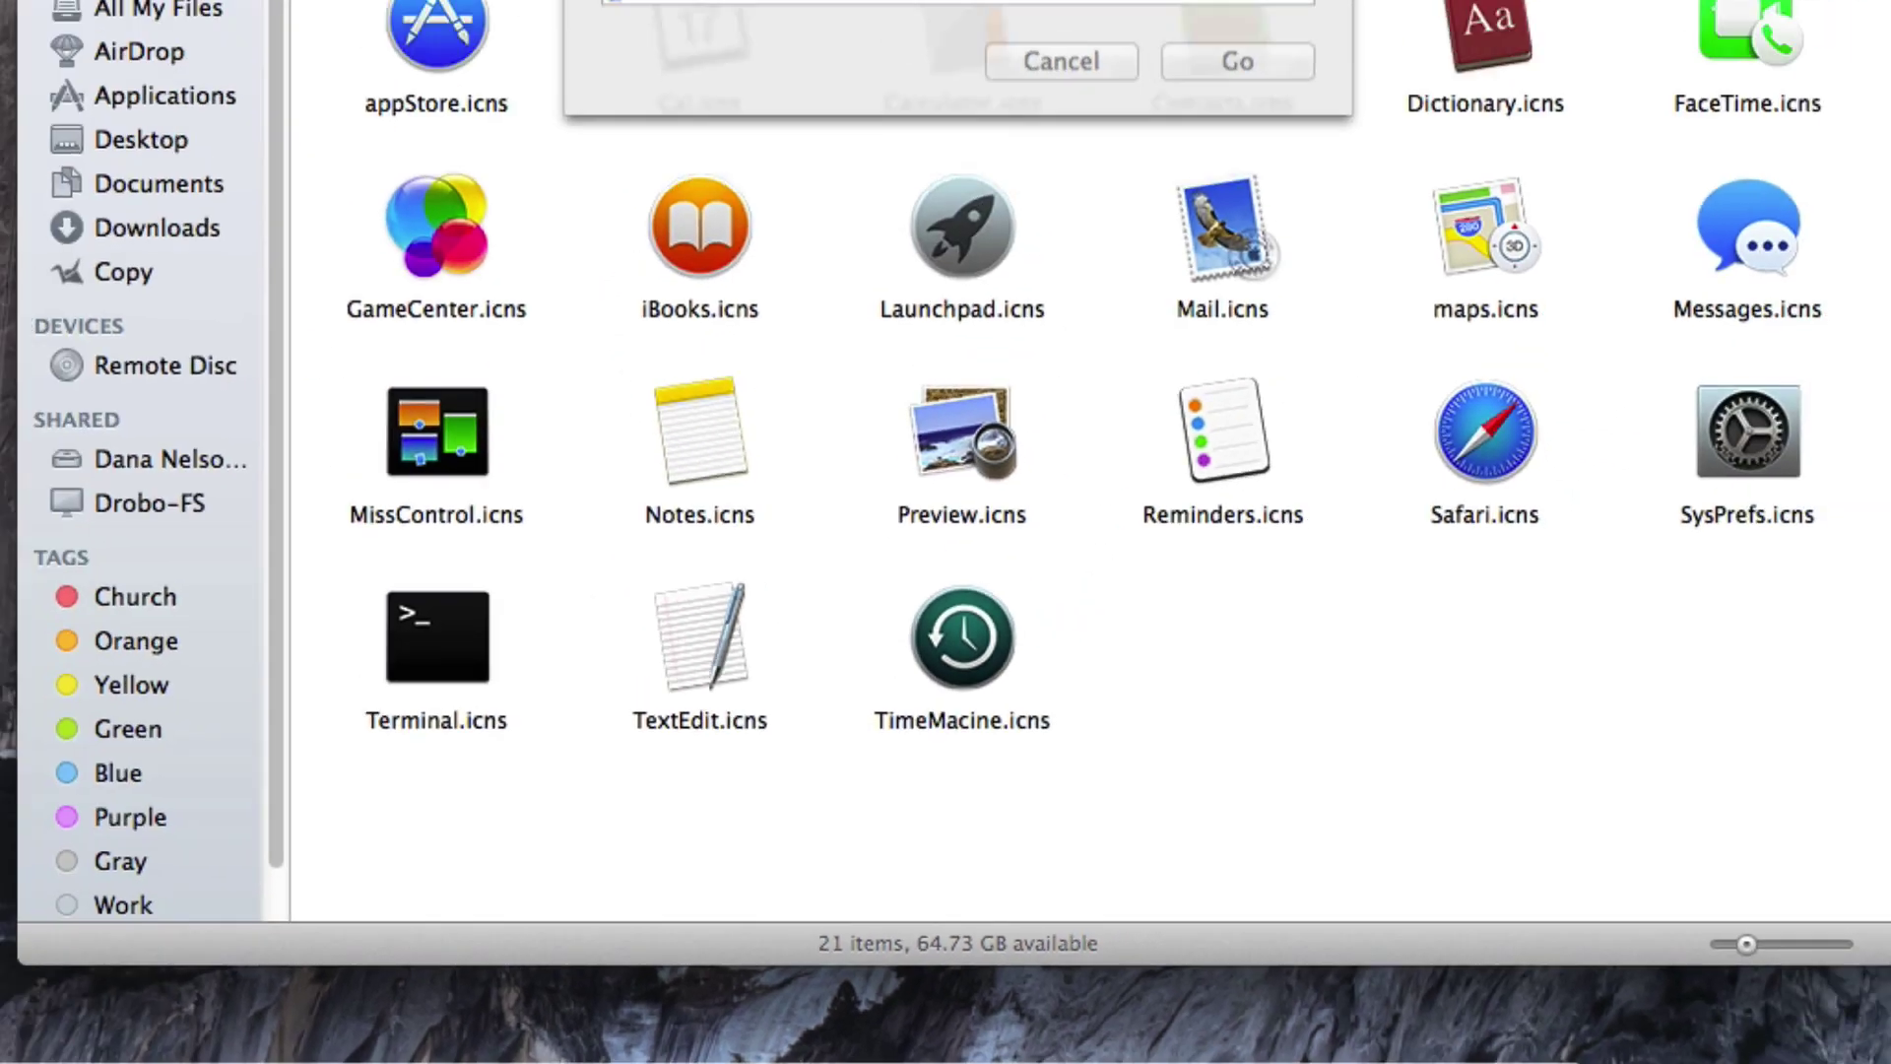
Step: Browse to Macintosh HD's System folder, then return to App Icons with LiteIcon in front
key("Return")
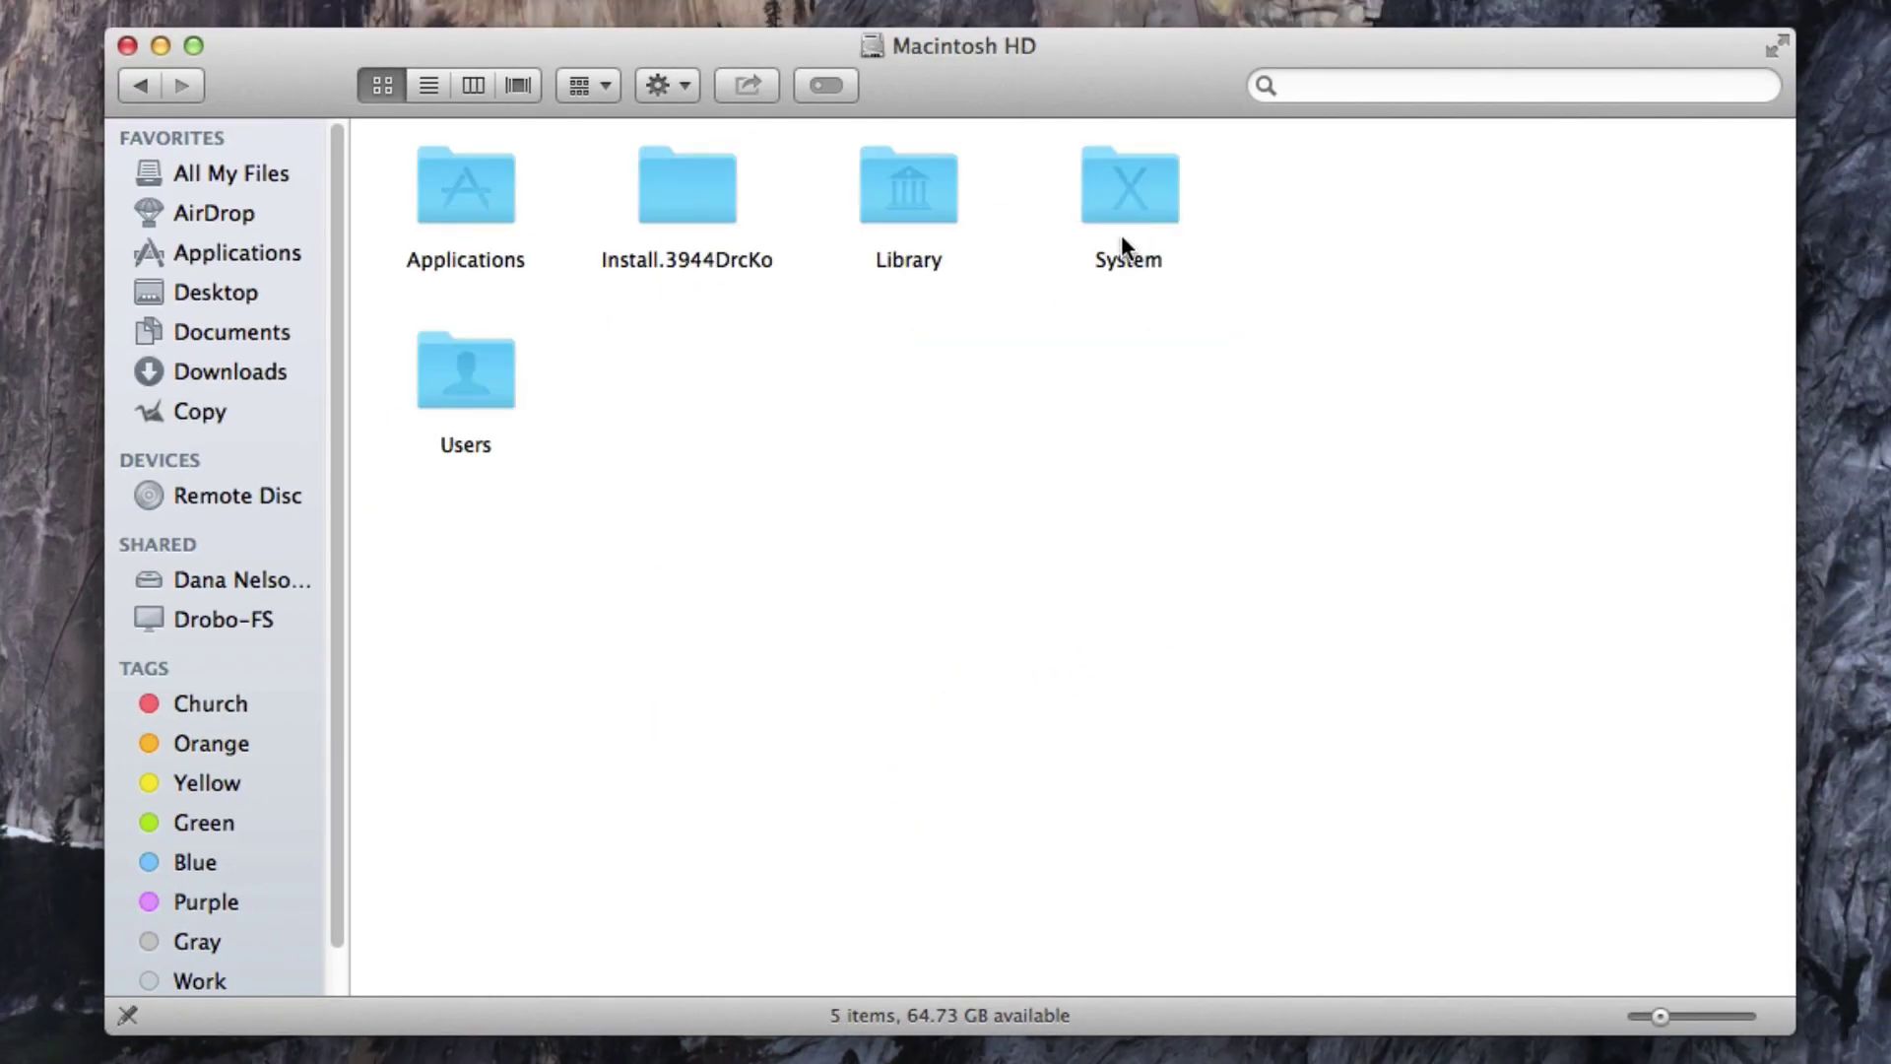
left_click(1133, 268)
double_click(1158, 170)
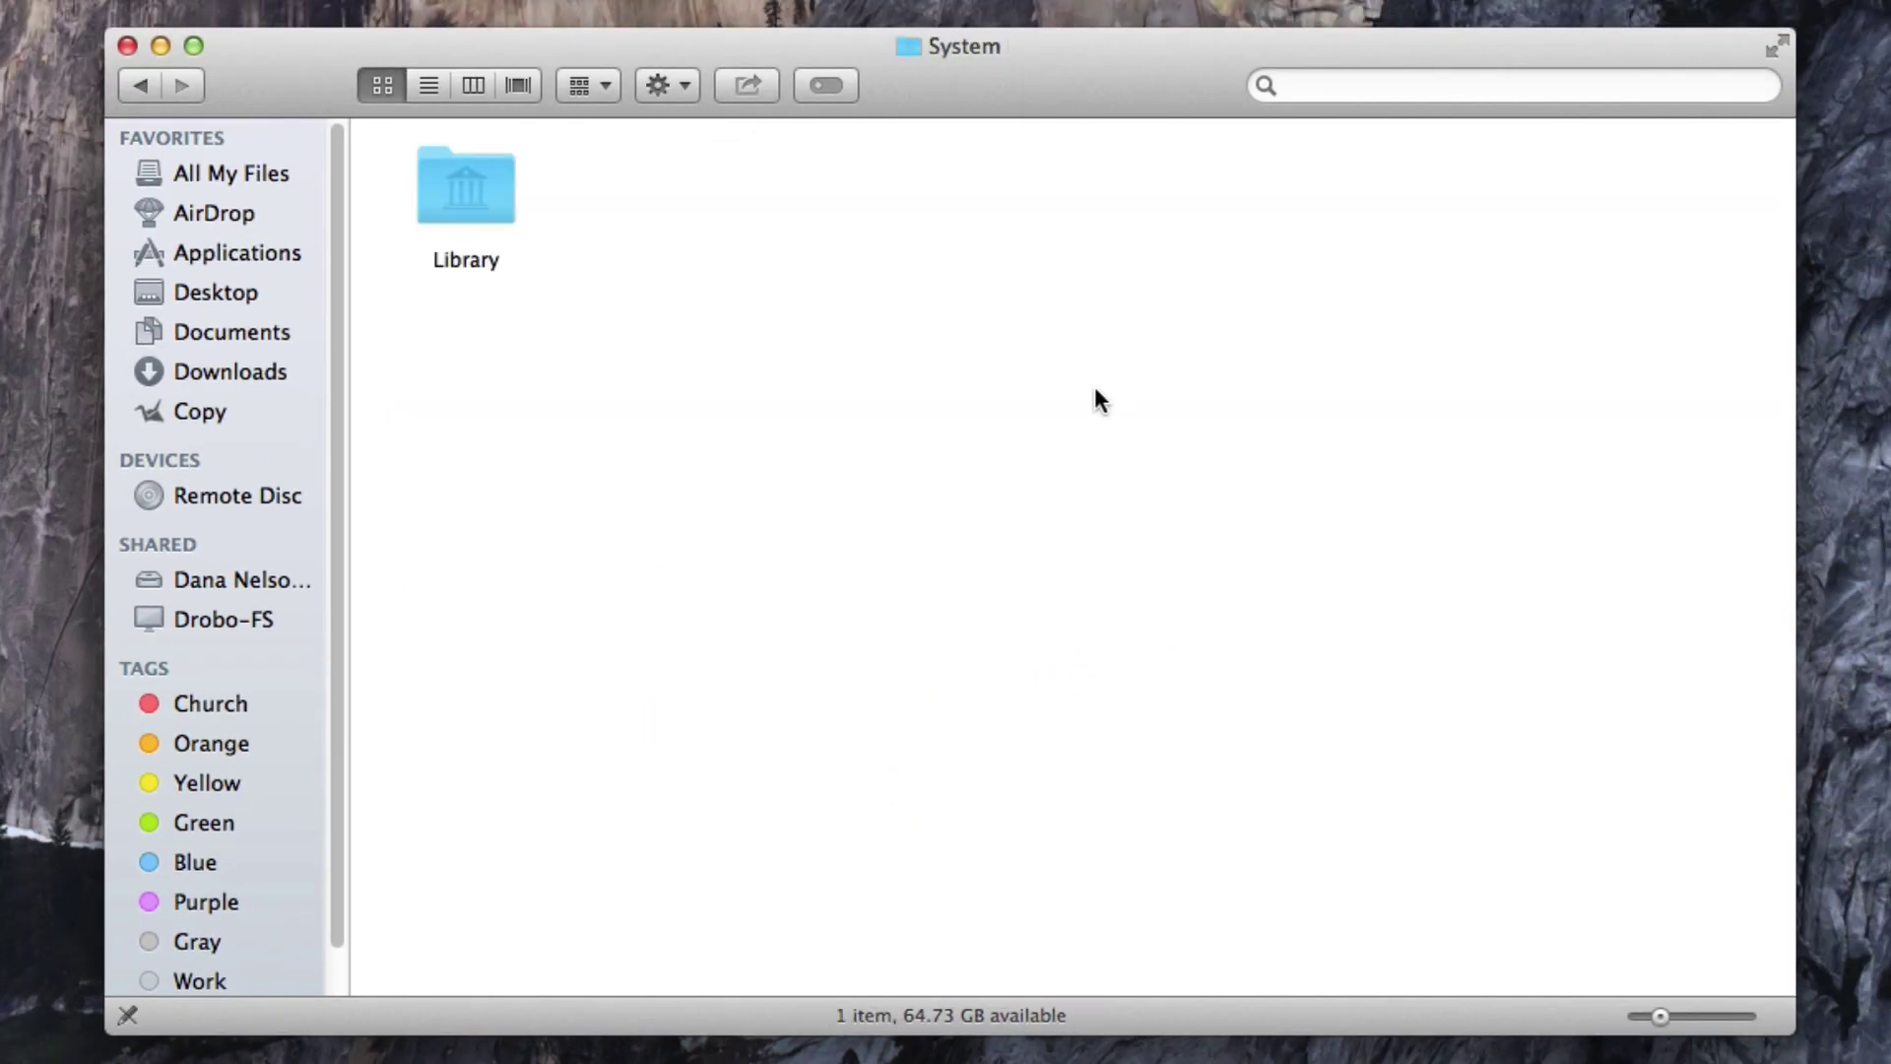
double_click(151, 87)
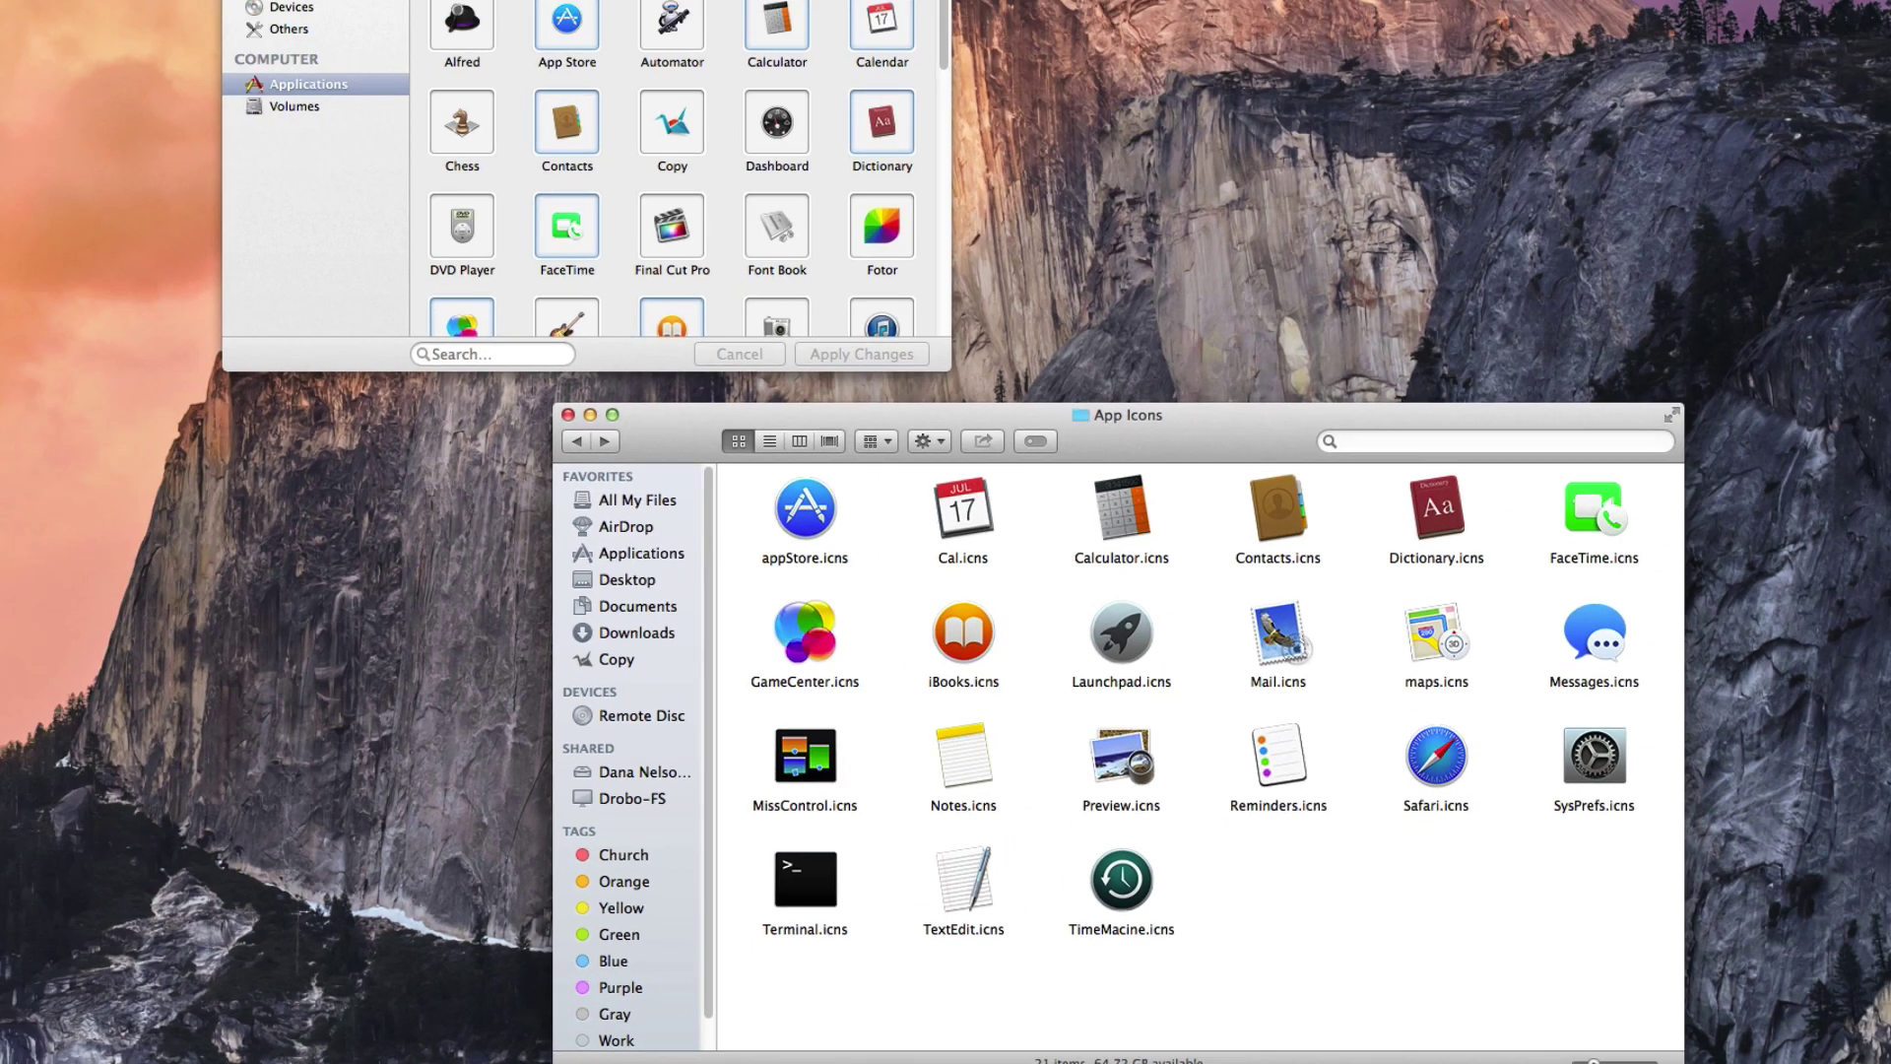
left_click(774, 27)
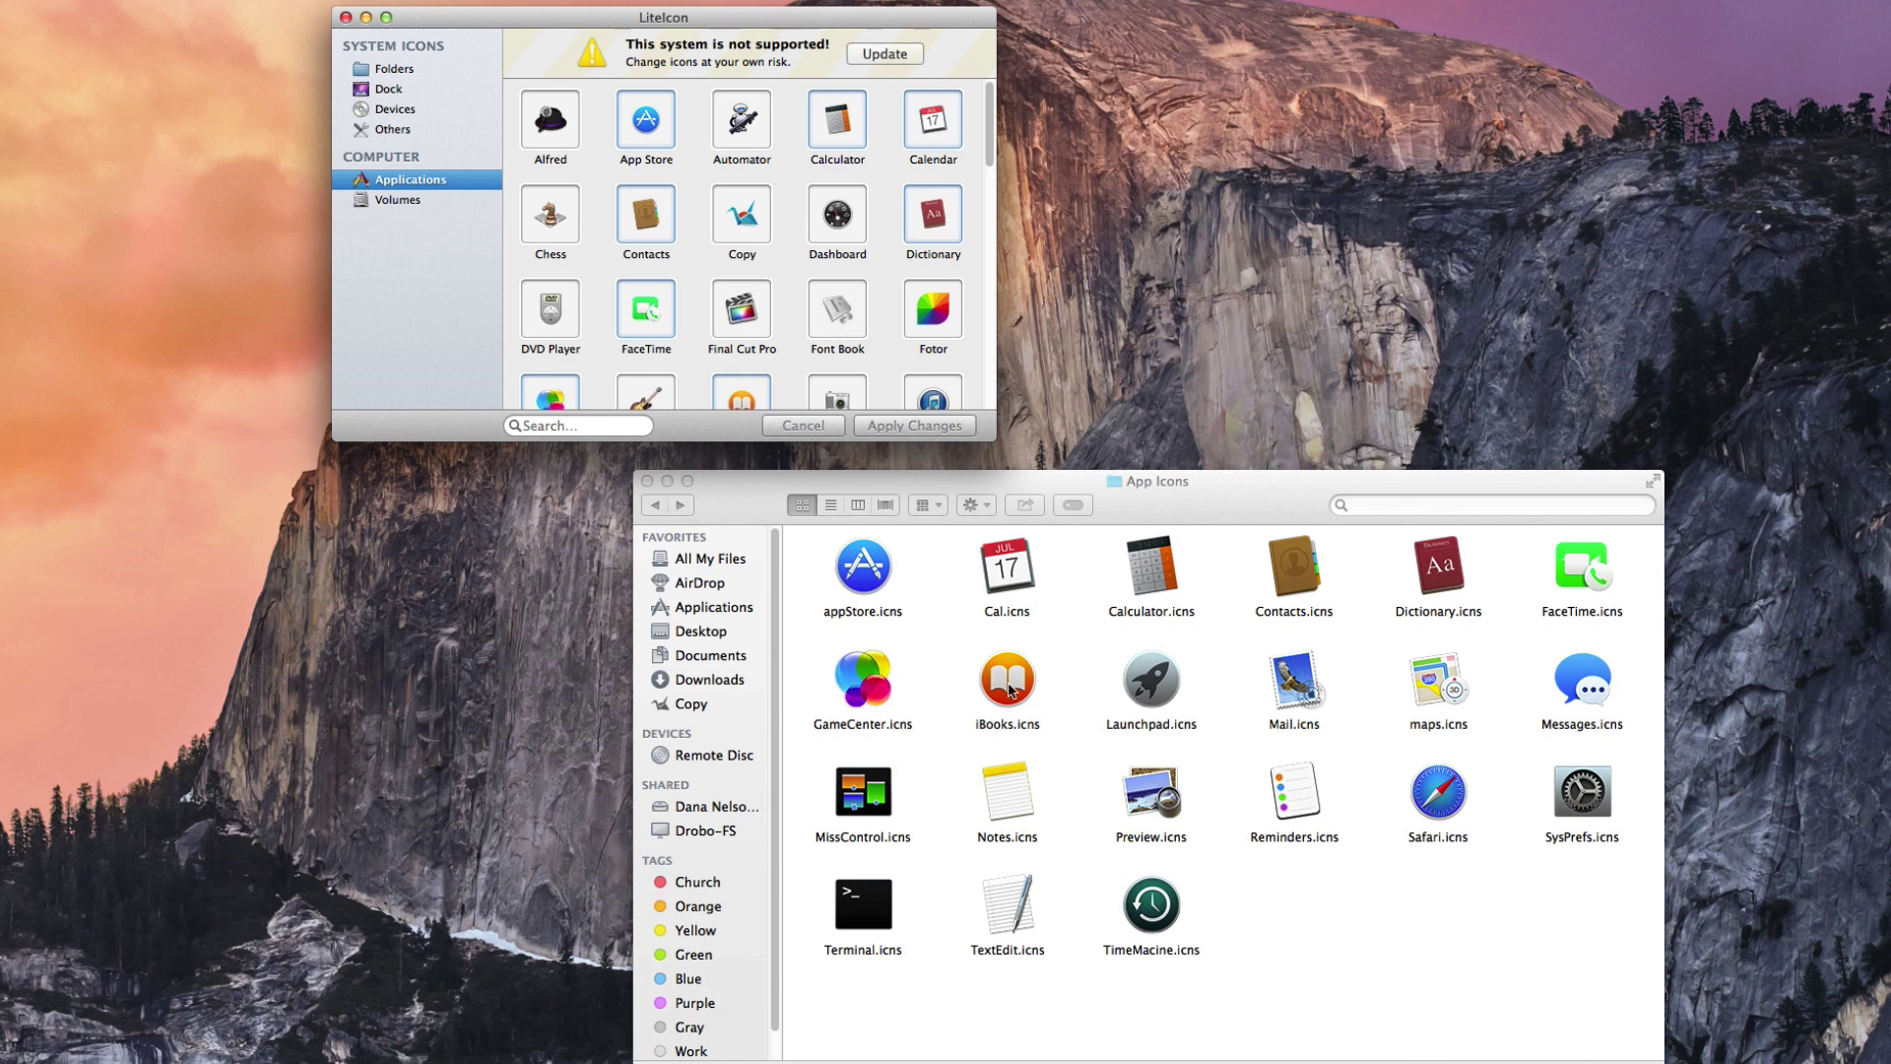
Step: Give App Store, Calendar and Calculator the new appStore.icns, Cal.icns and Calculator.icns icons
left_click_drag(855, 573, 645, 118)
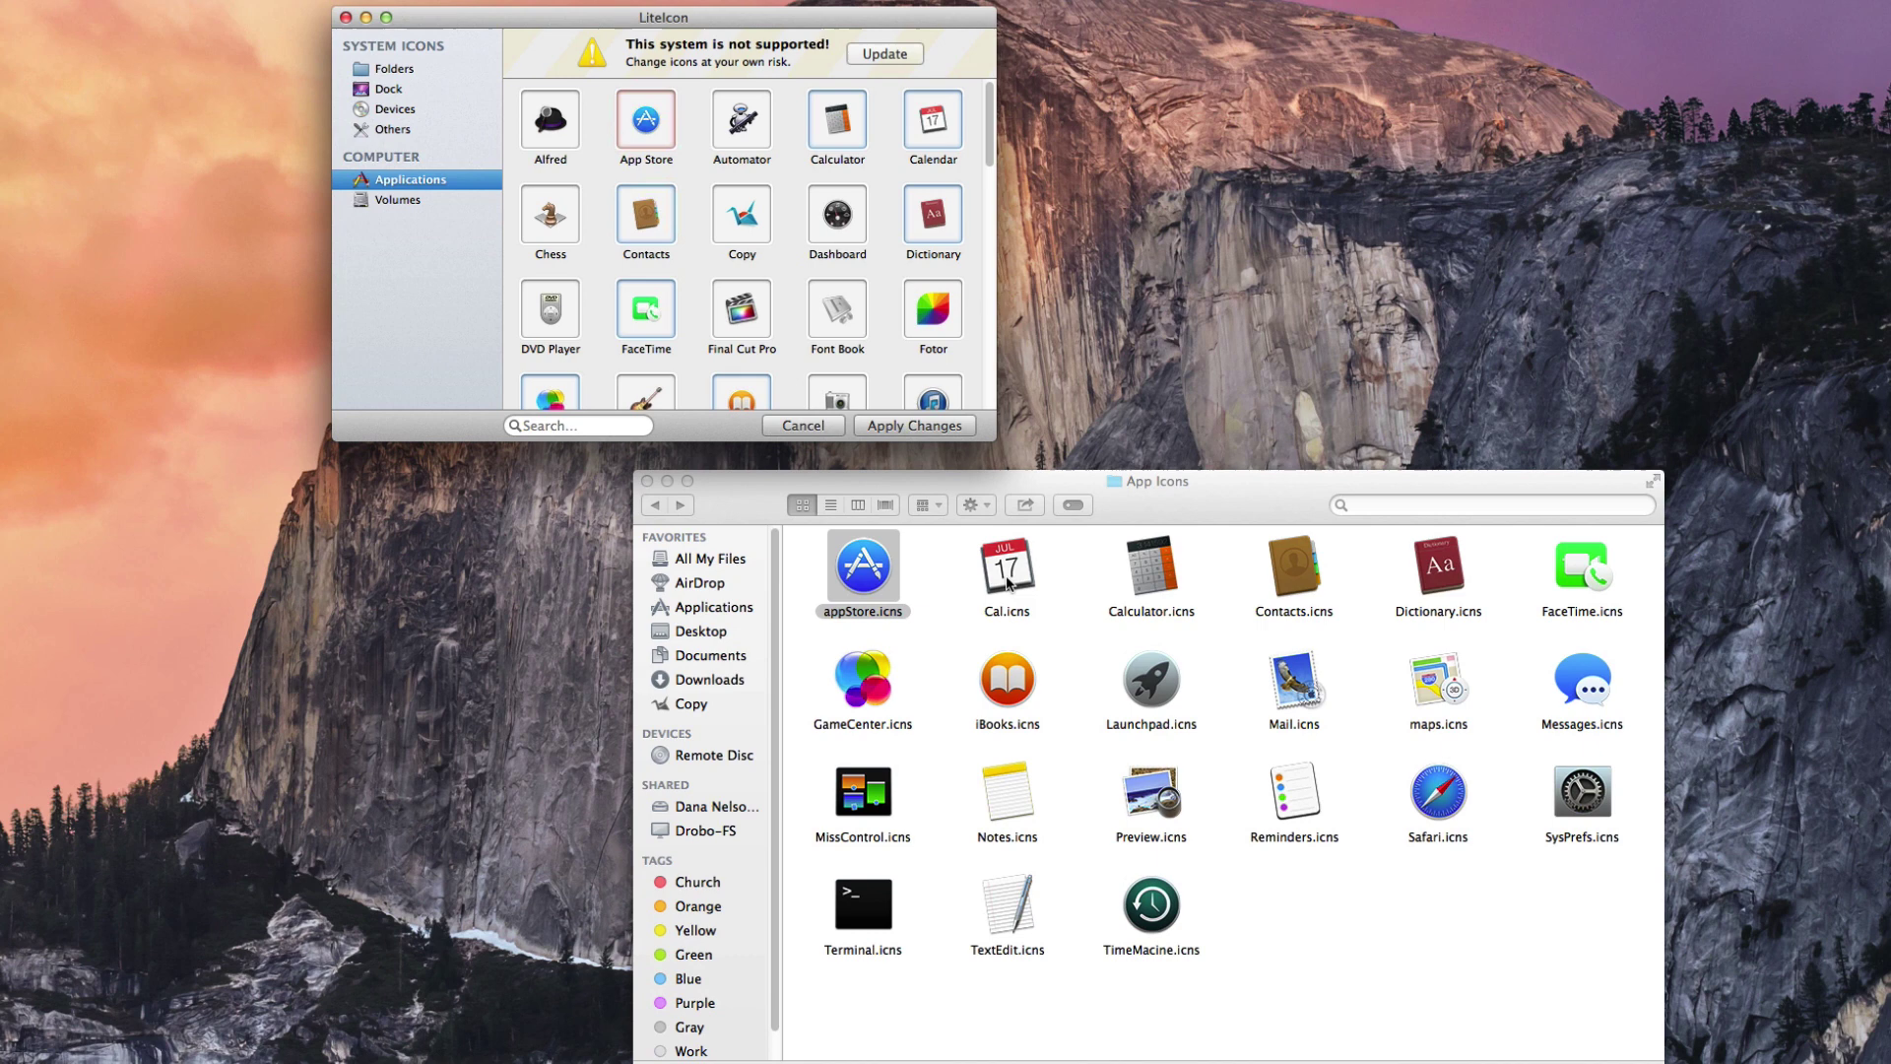
left_click_drag(1007, 583, 934, 128)
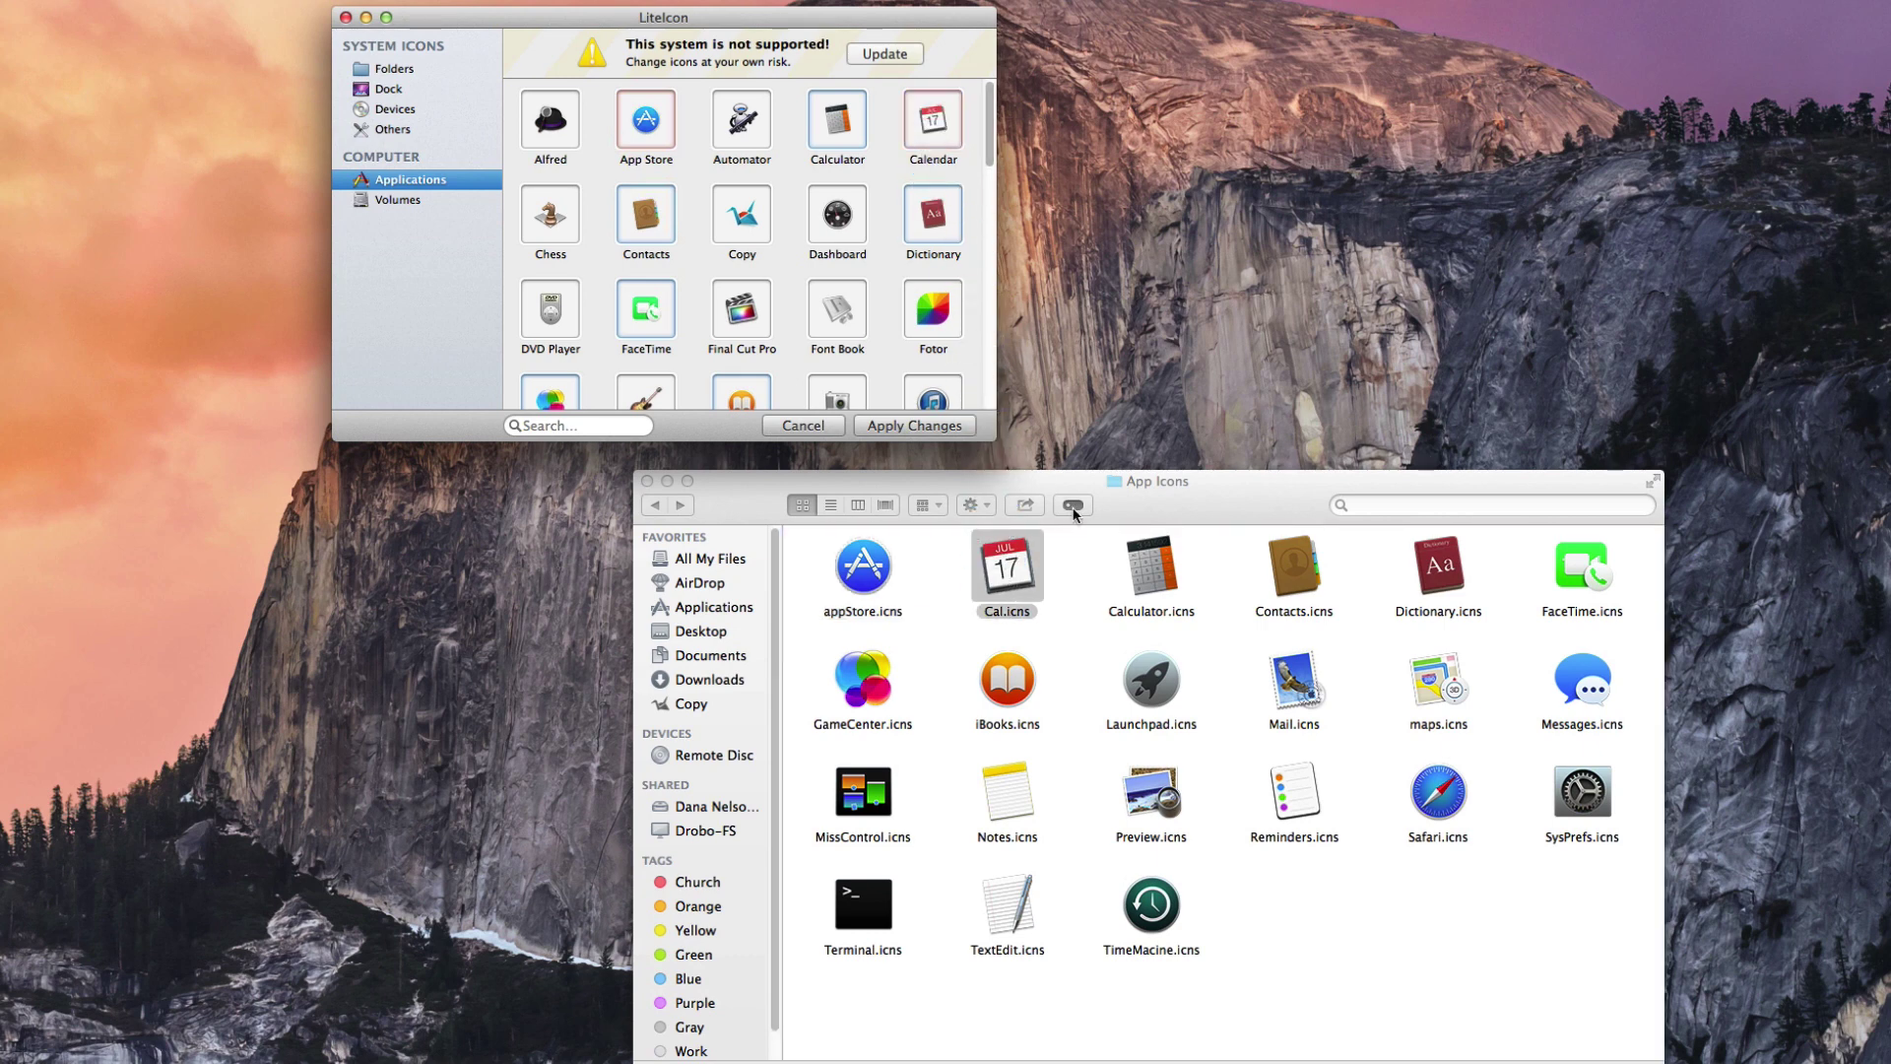
left_click_drag(1151, 576, 820, 125)
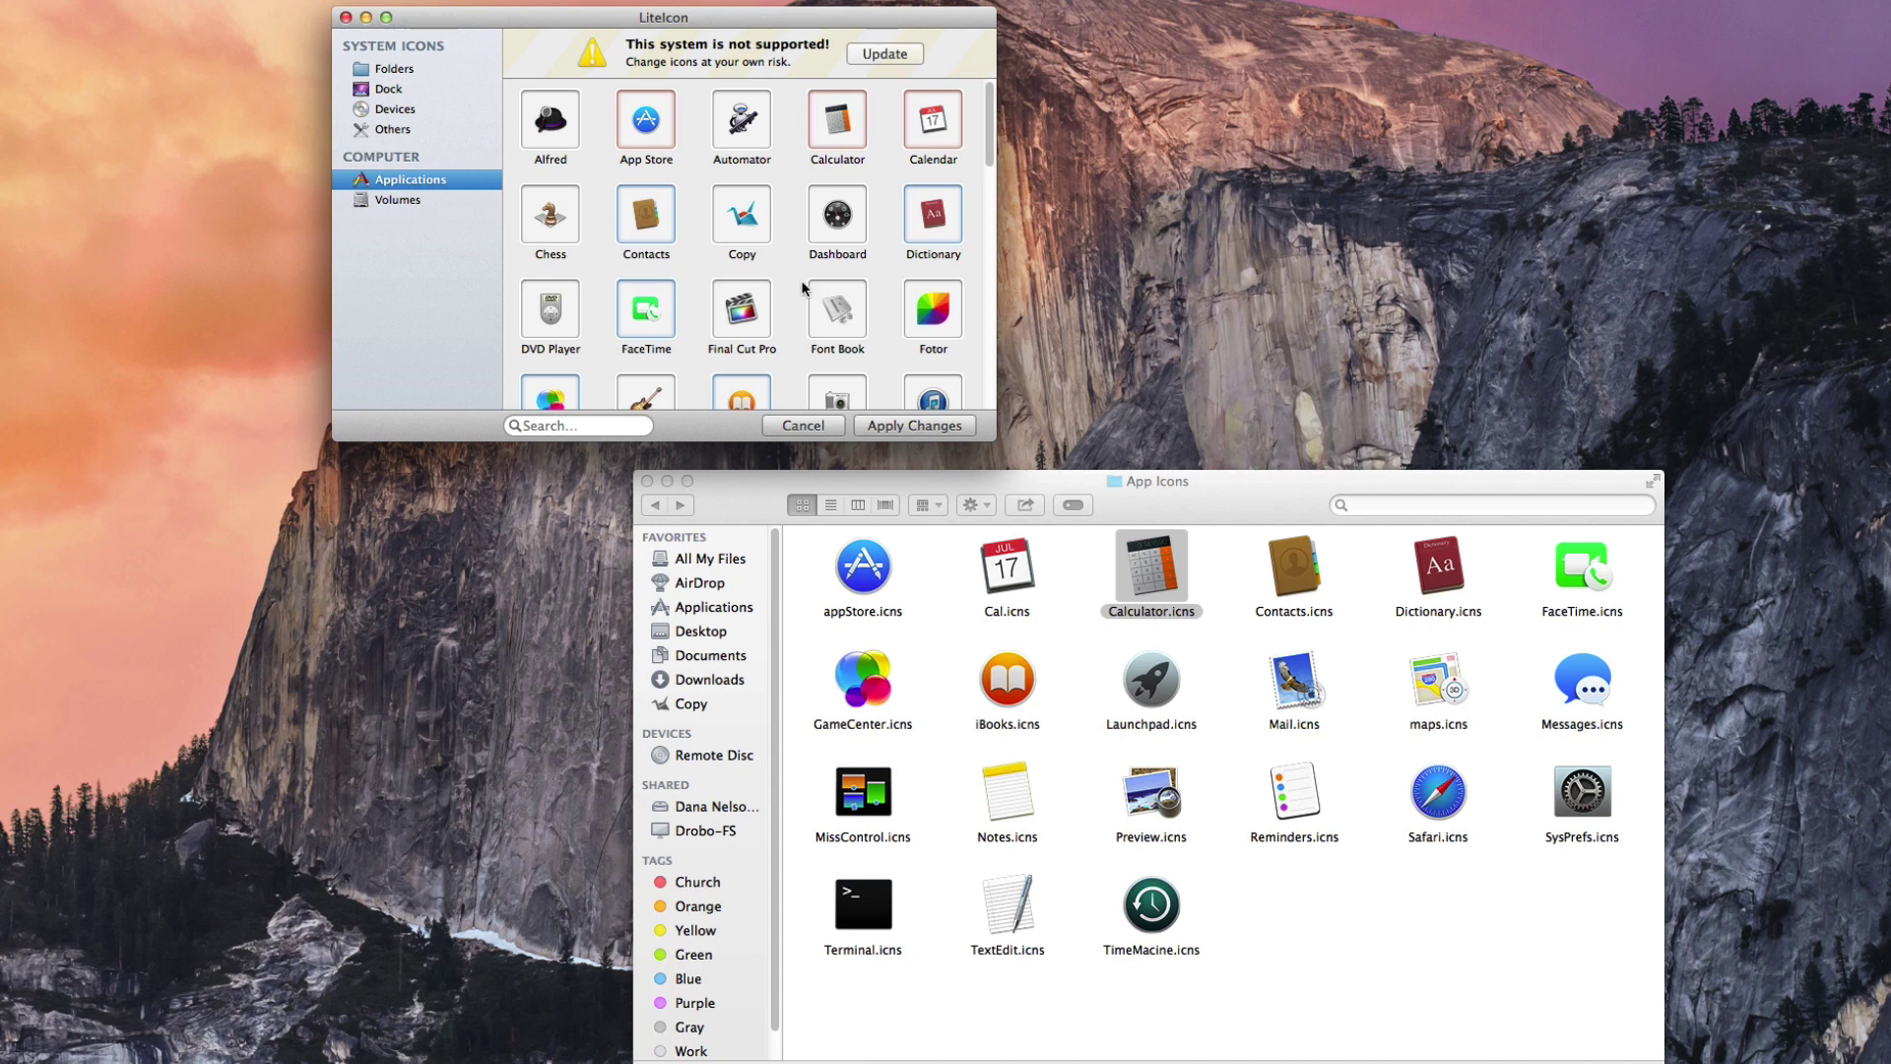
Step: Scroll through the App Icons folder's files, then return to LiteIcon
left_click(1377, 904)
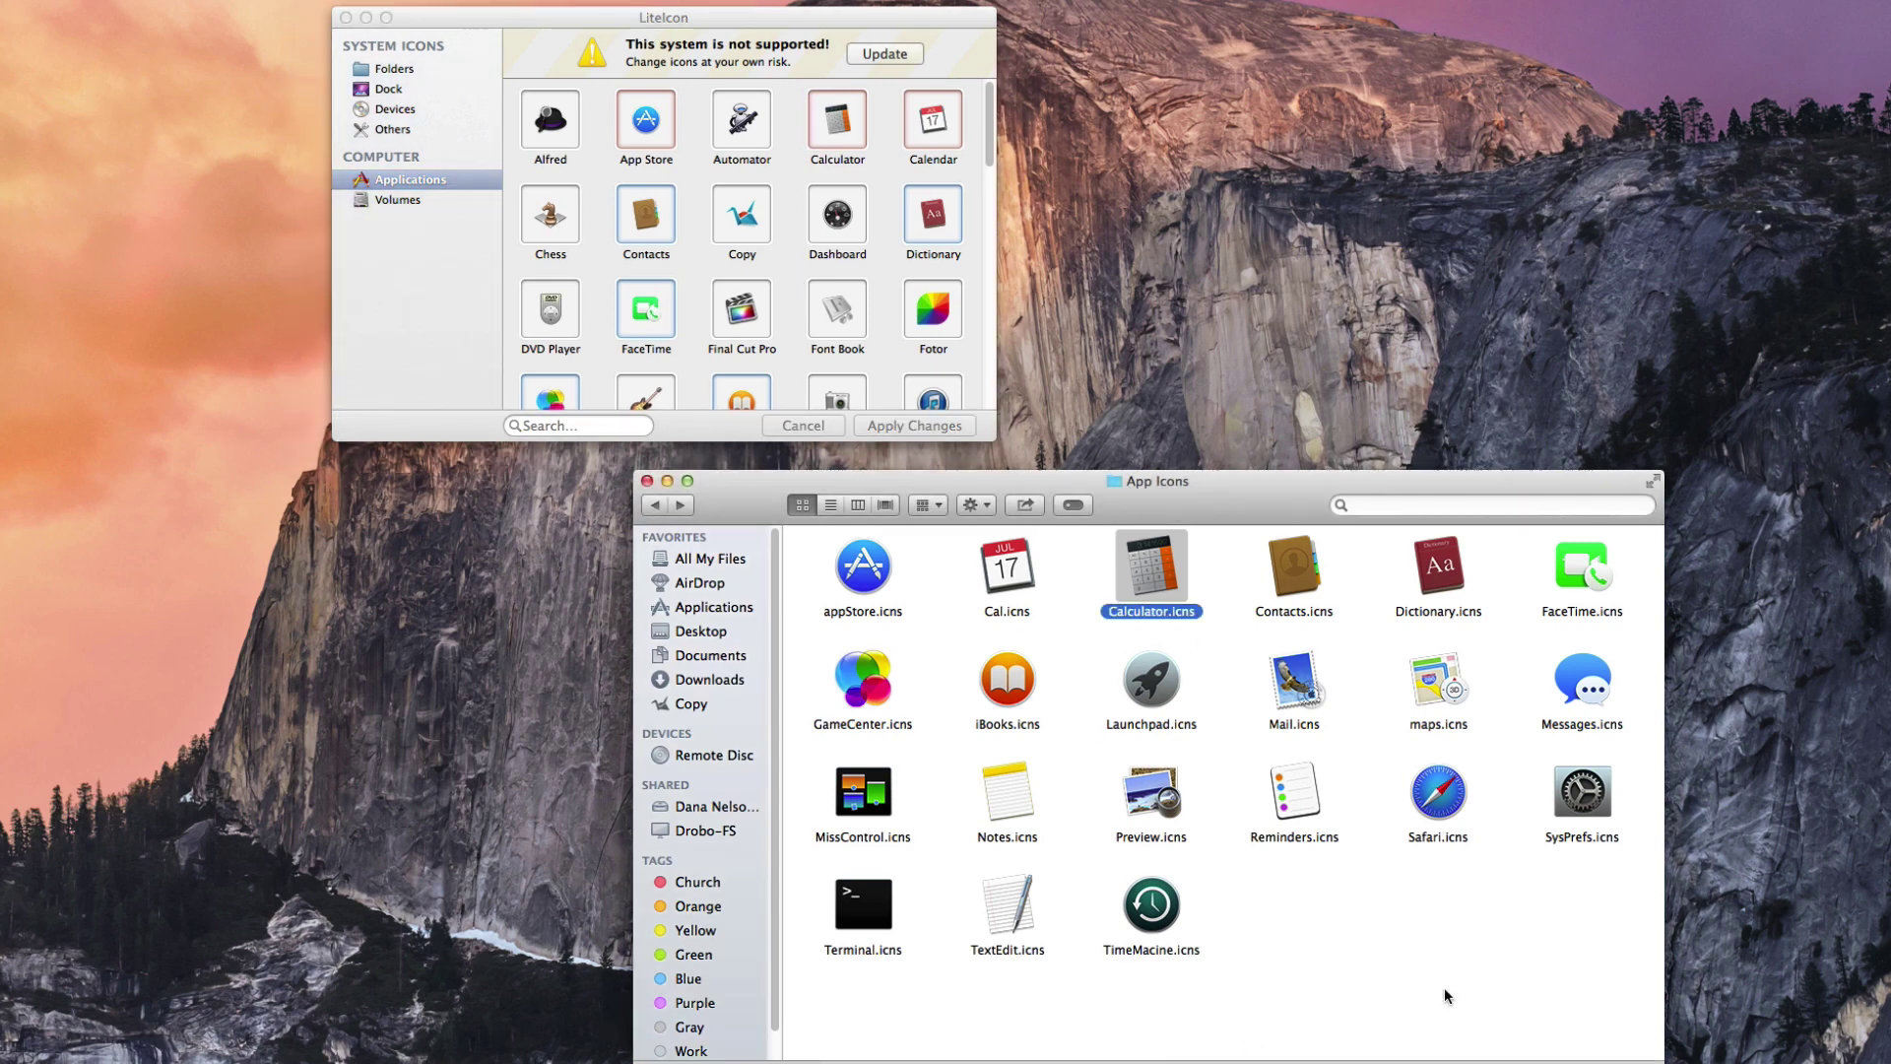
scroll(800, 315, "down", 4)
scroll(798, 302, "down", 3)
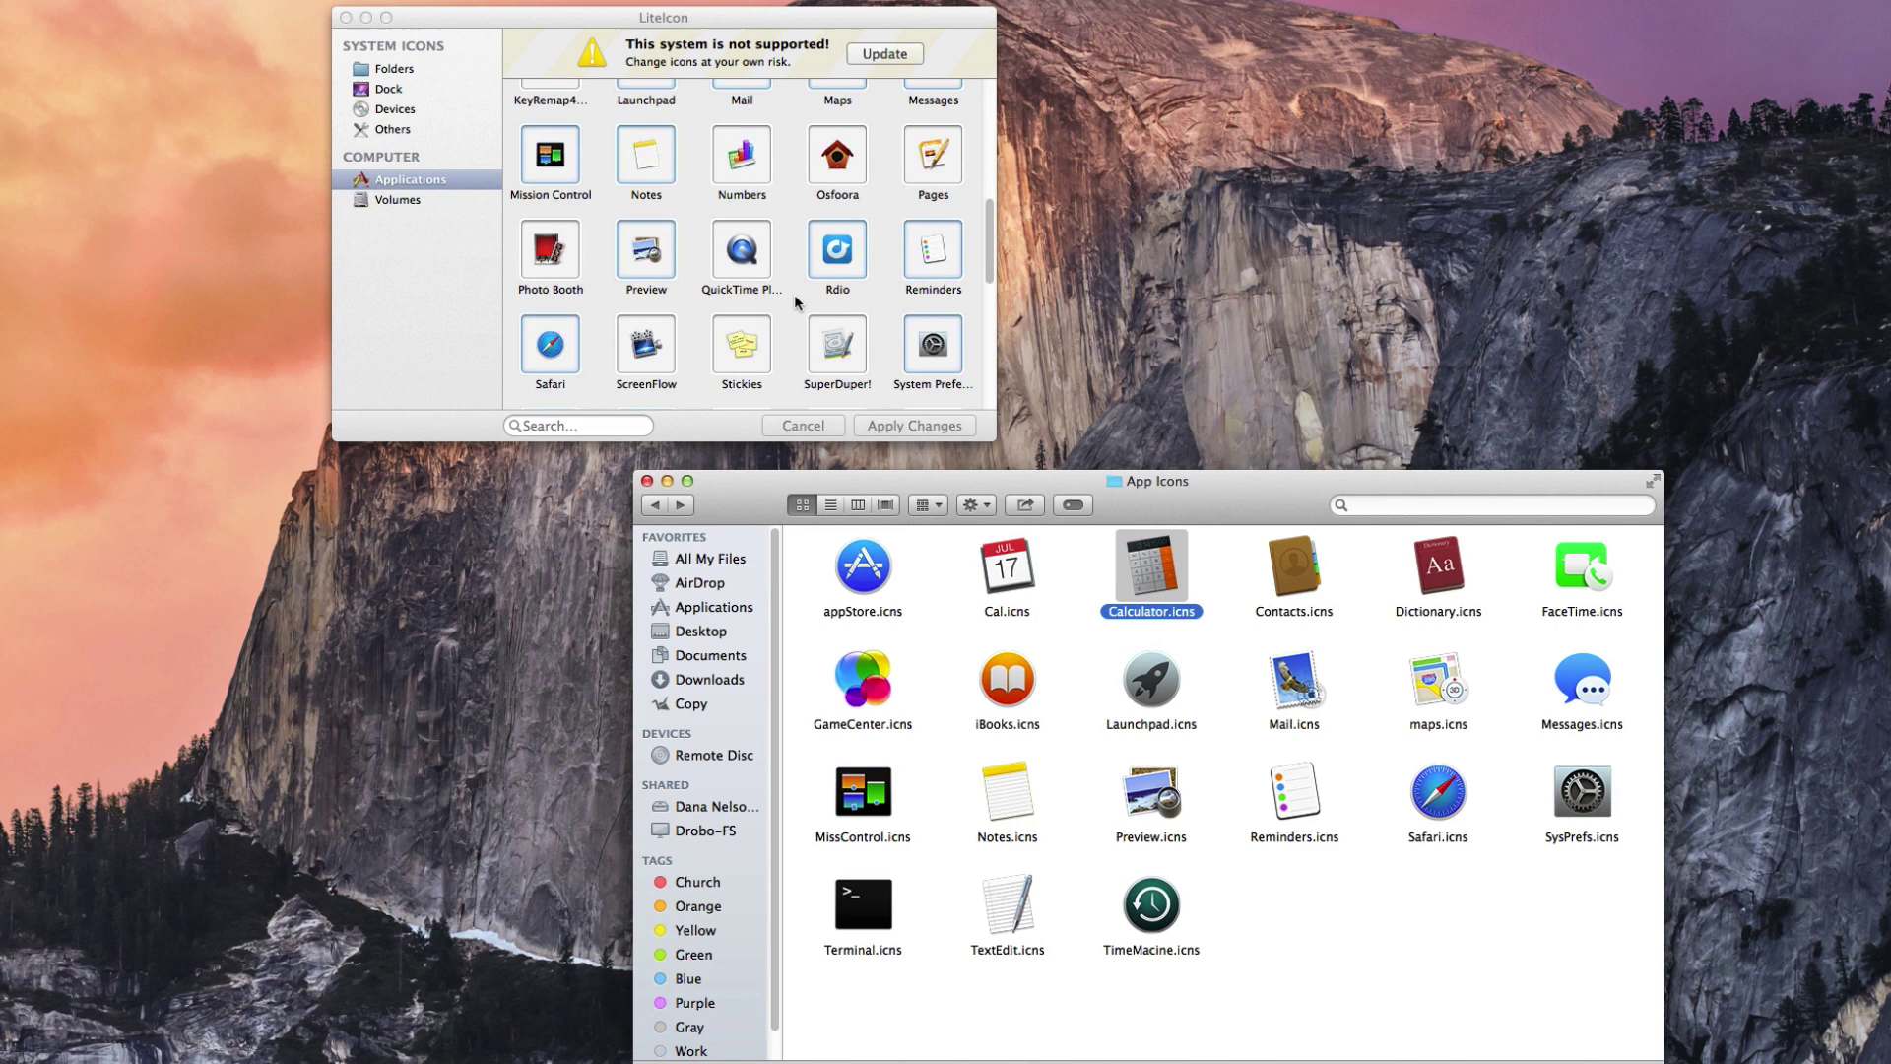
scroll(797, 302, "up", 6)
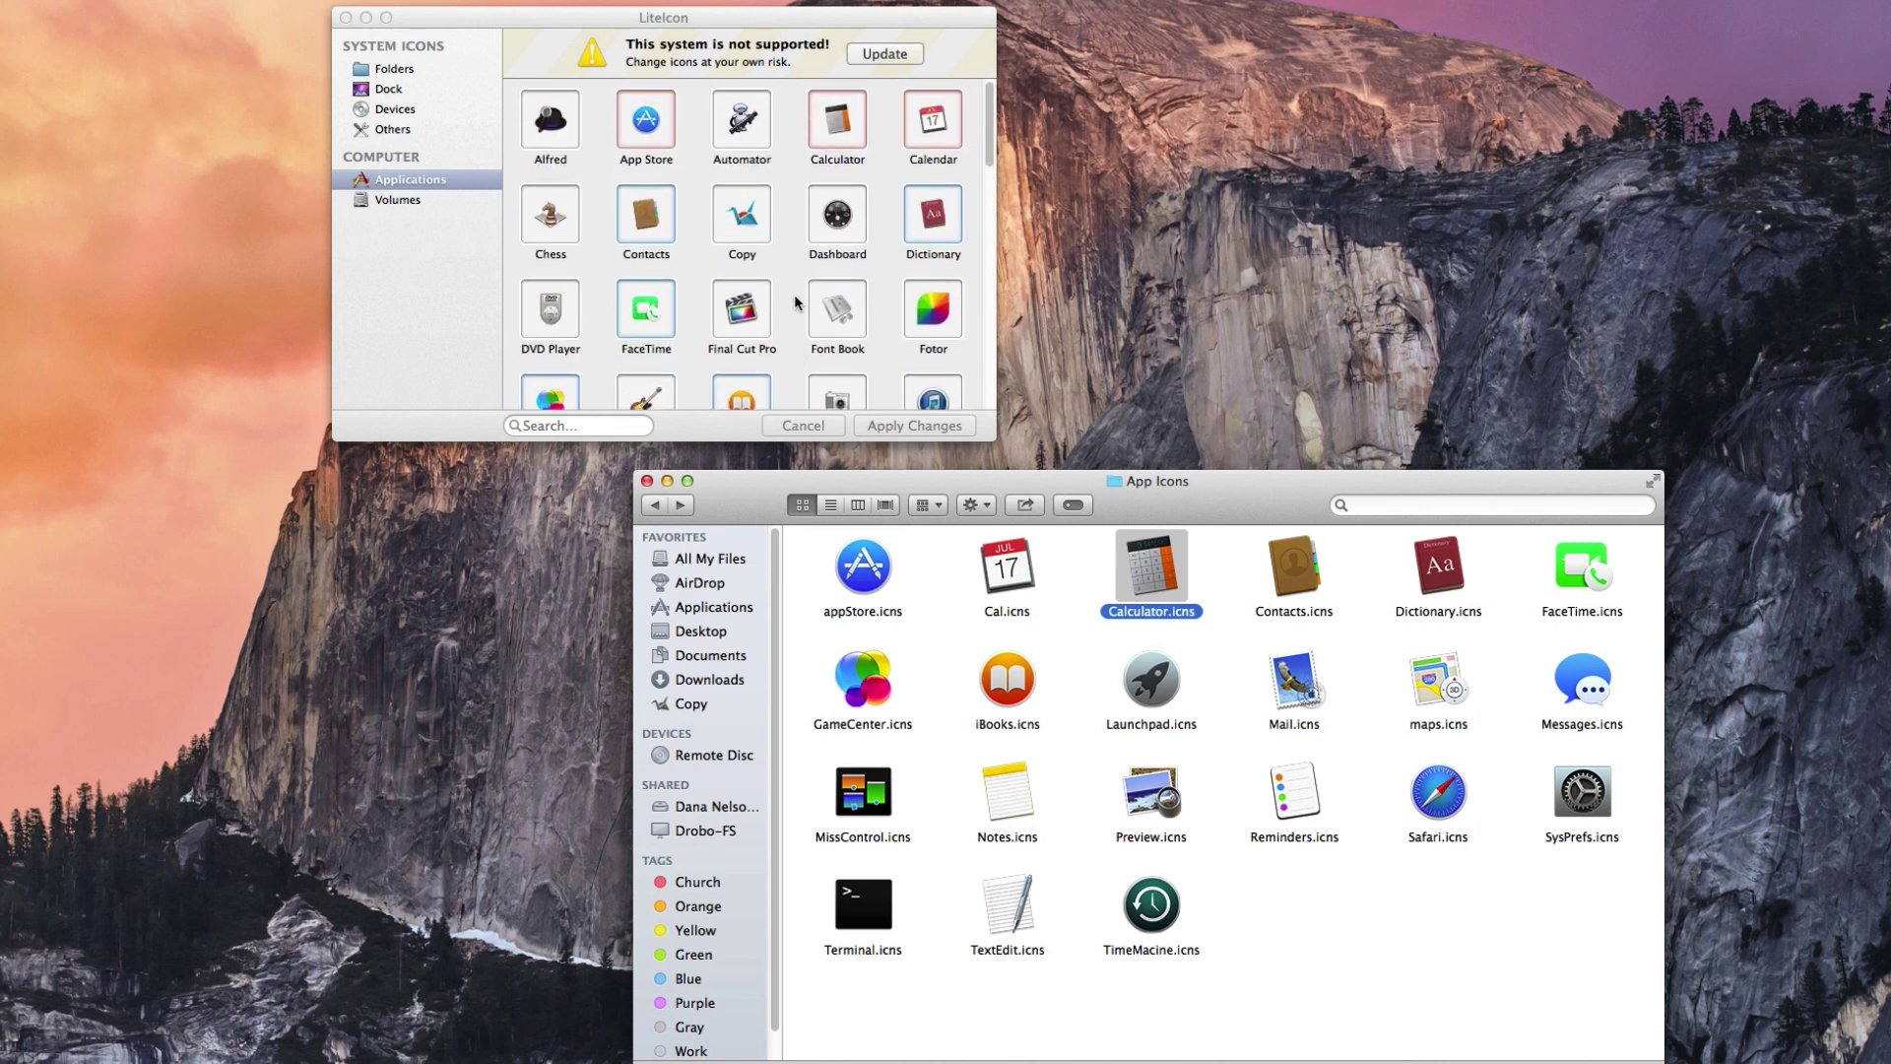
left_click(439, 218)
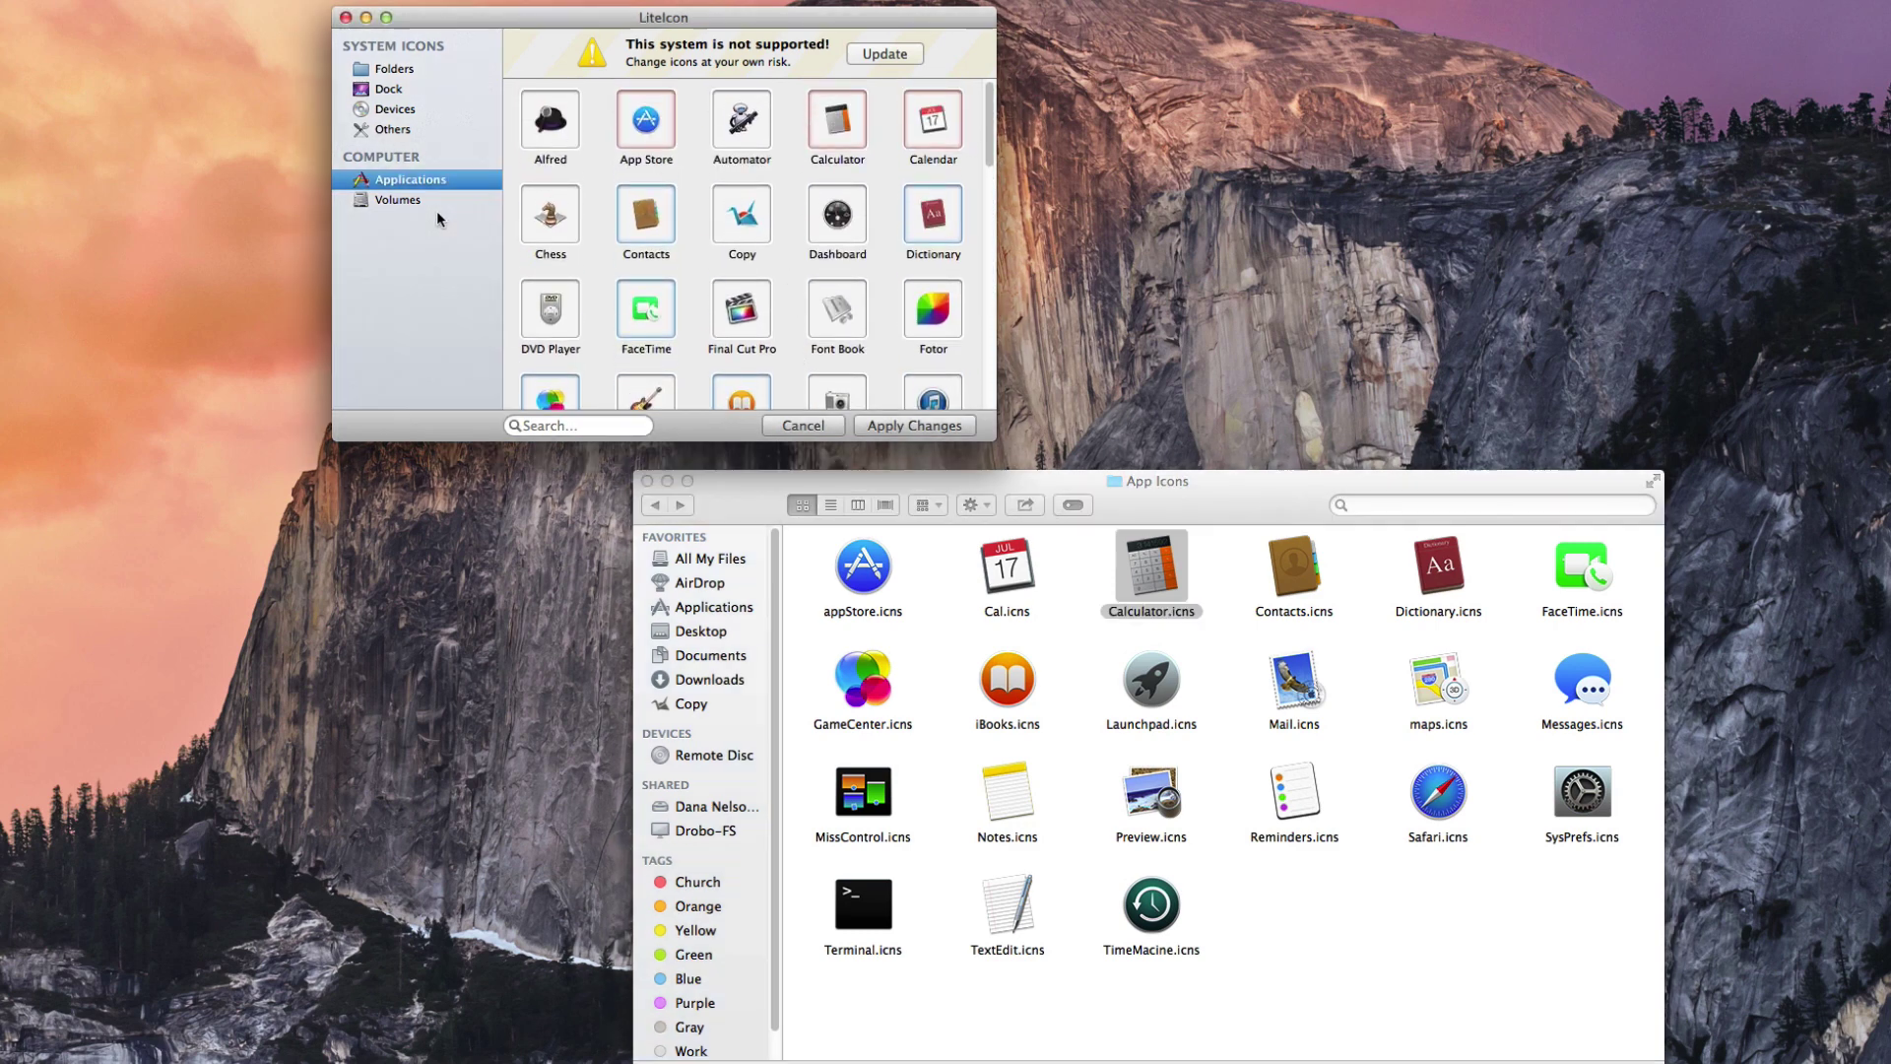
Step: Show LiteIcon's Folders icons and browse System Icons > Folders, selecting BurnableFolderIcon.icns
left_click(396, 70)
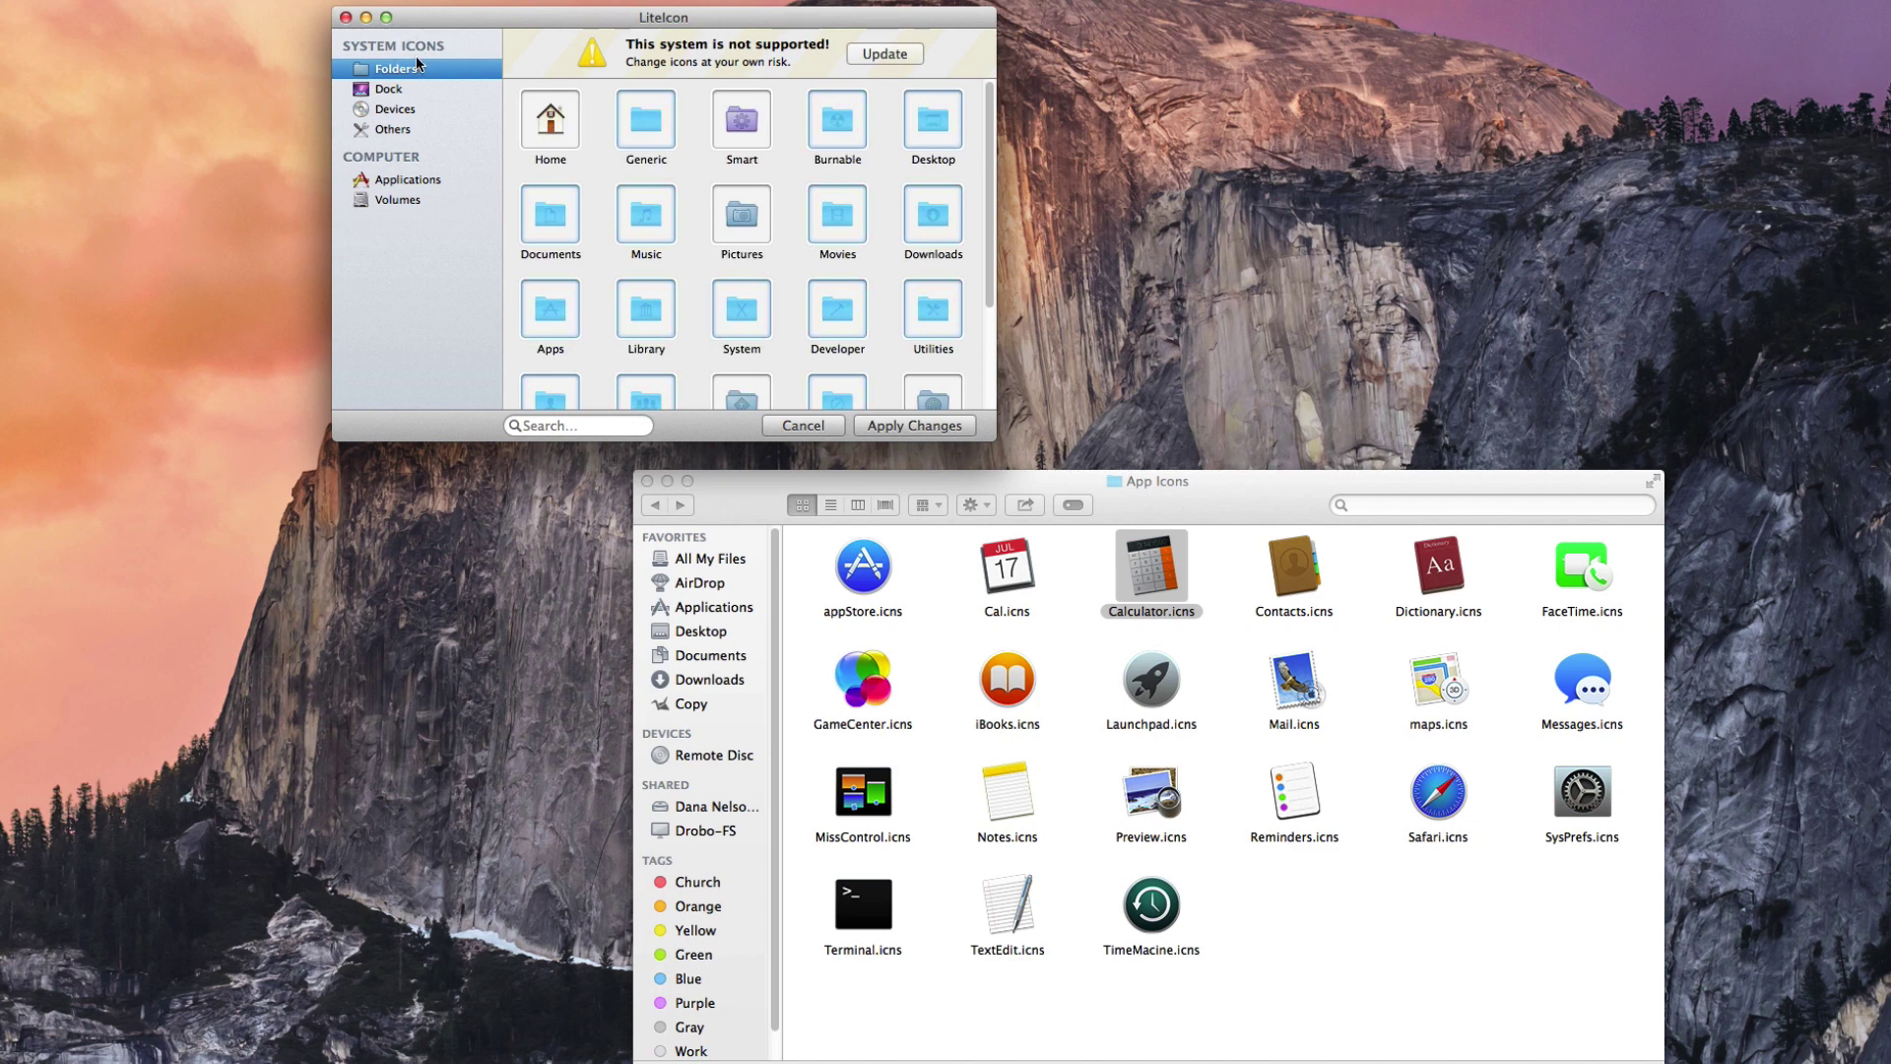
left_click(655, 506)
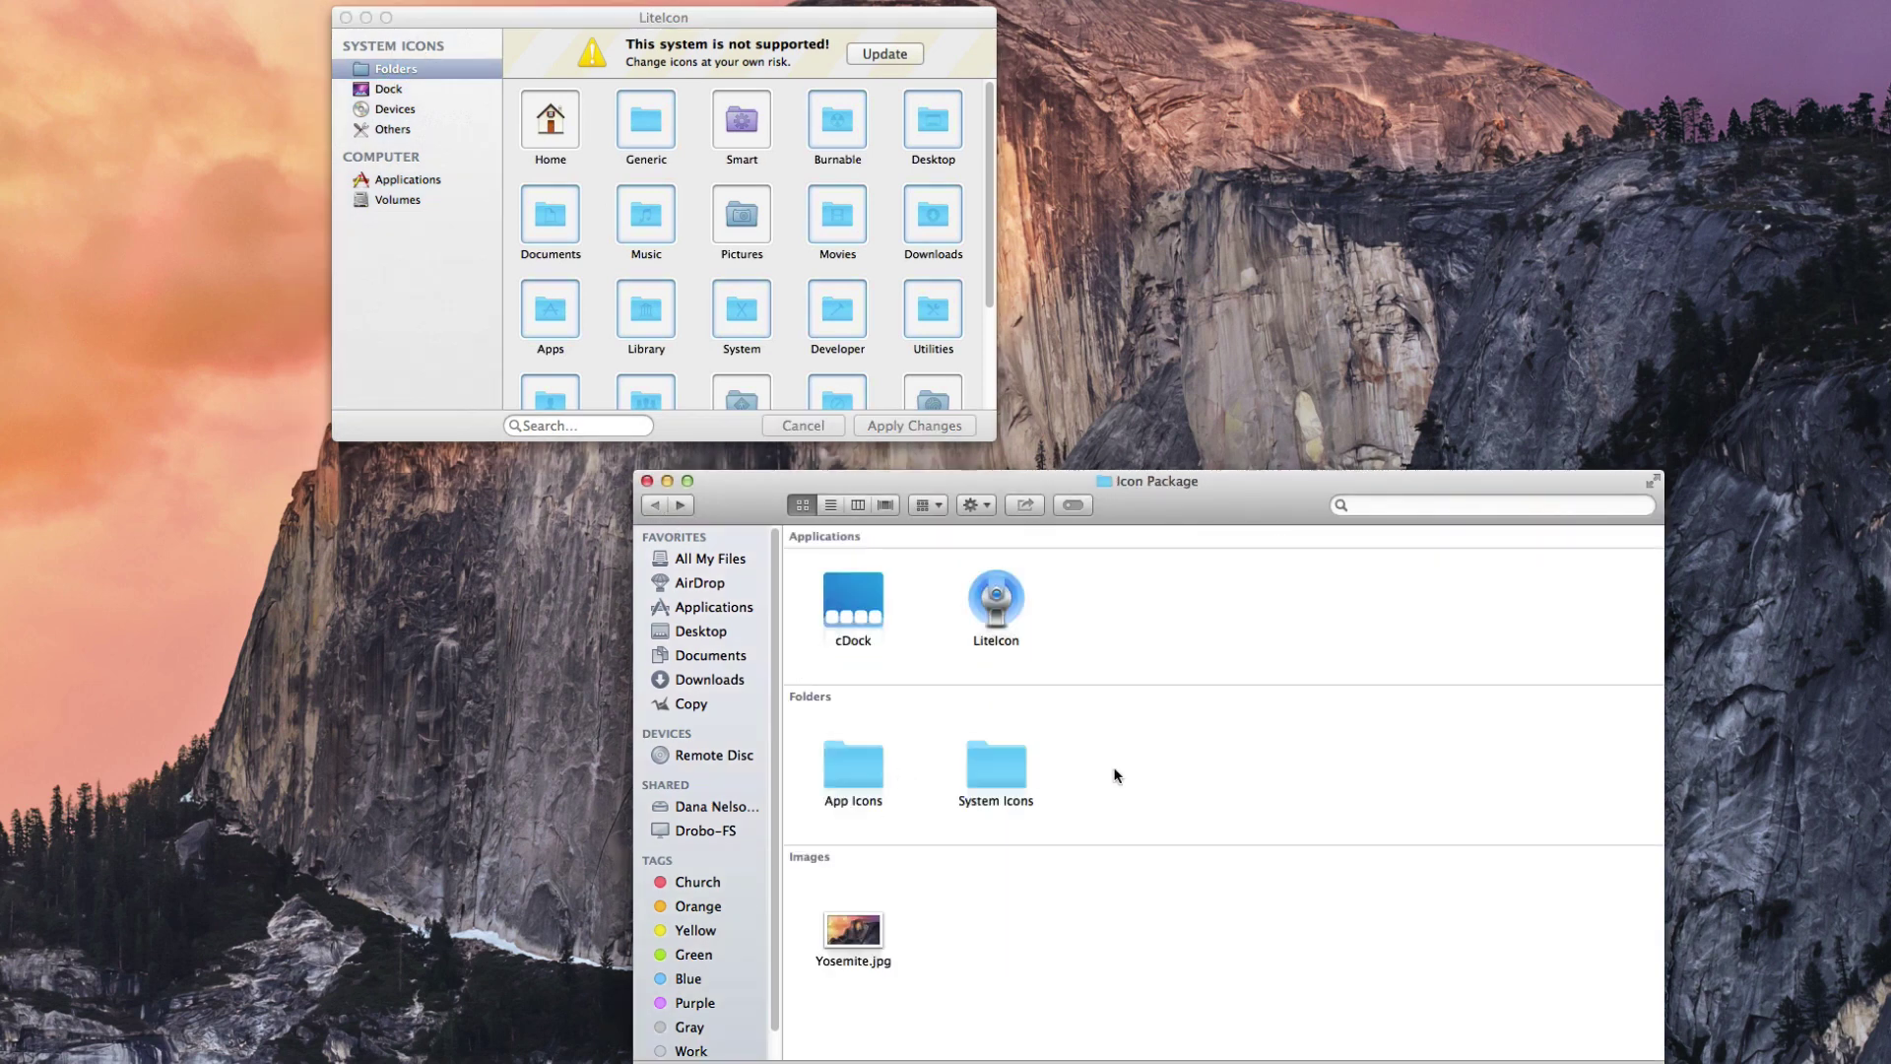
double_click(997, 778)
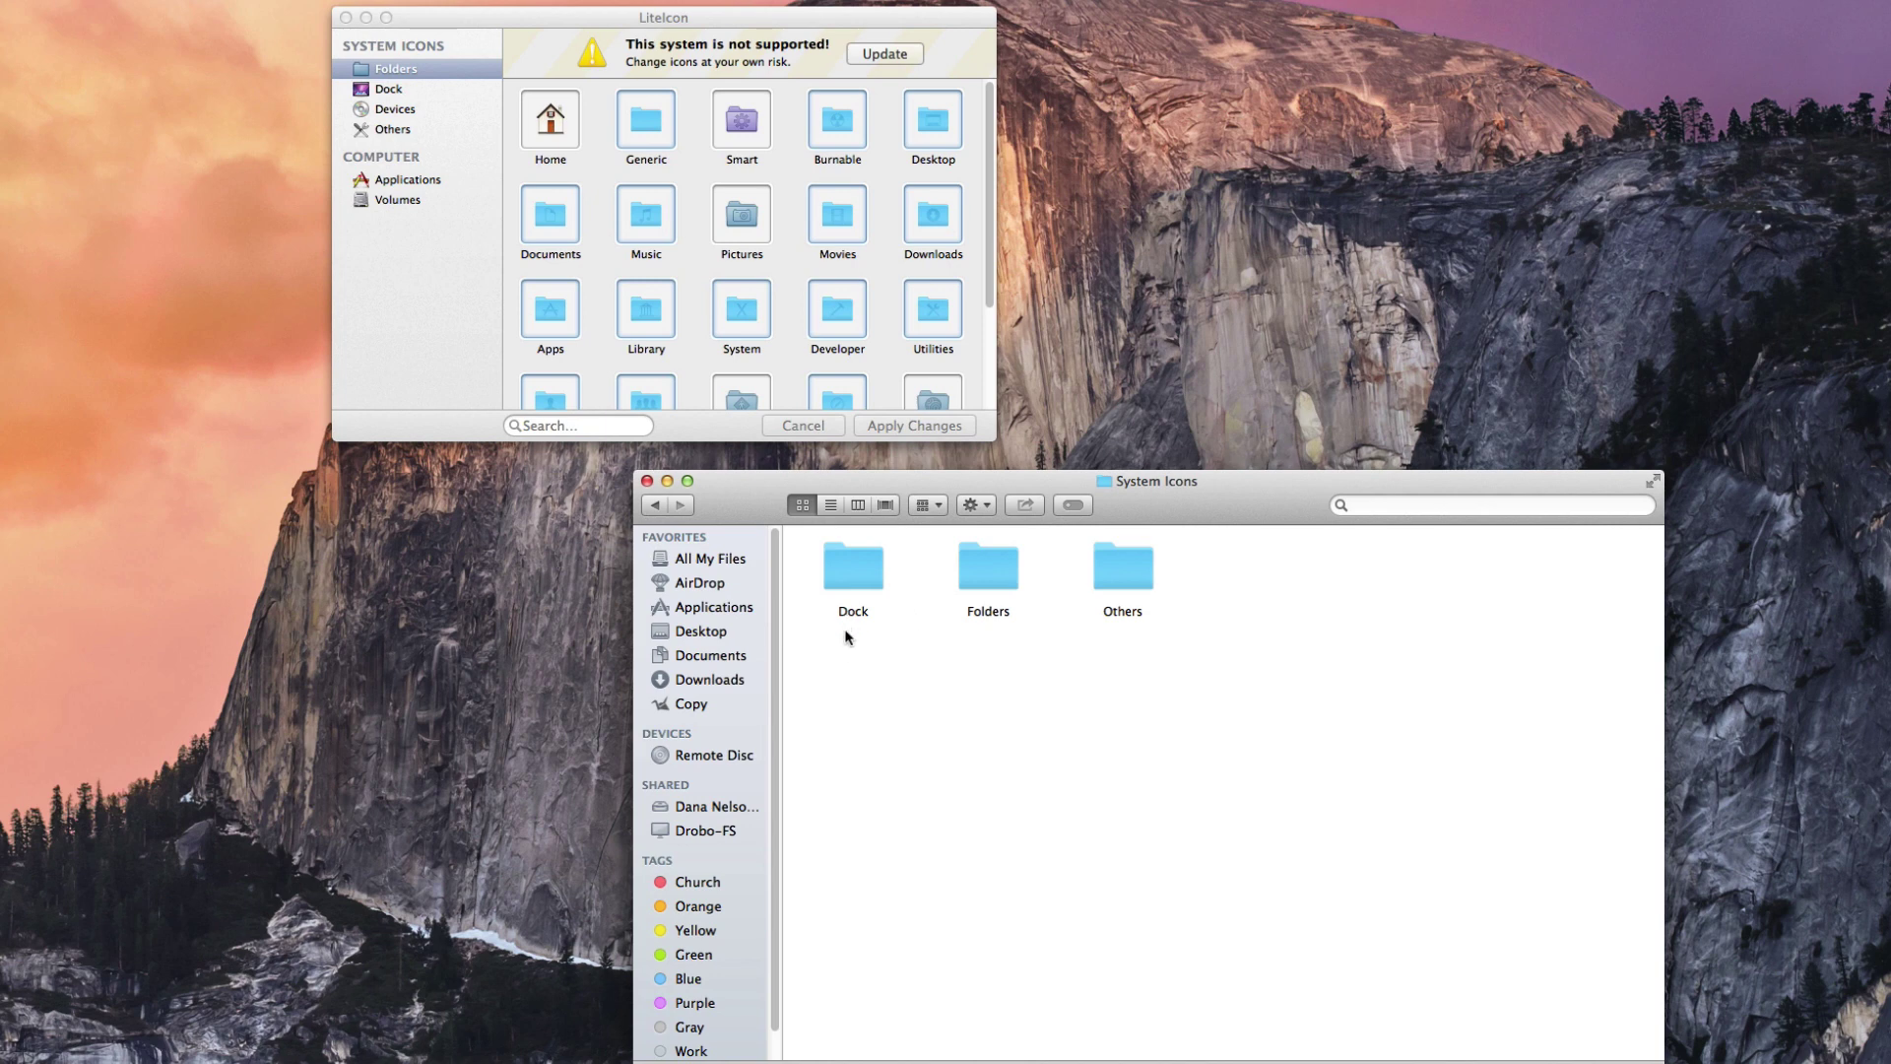
double_click(984, 569)
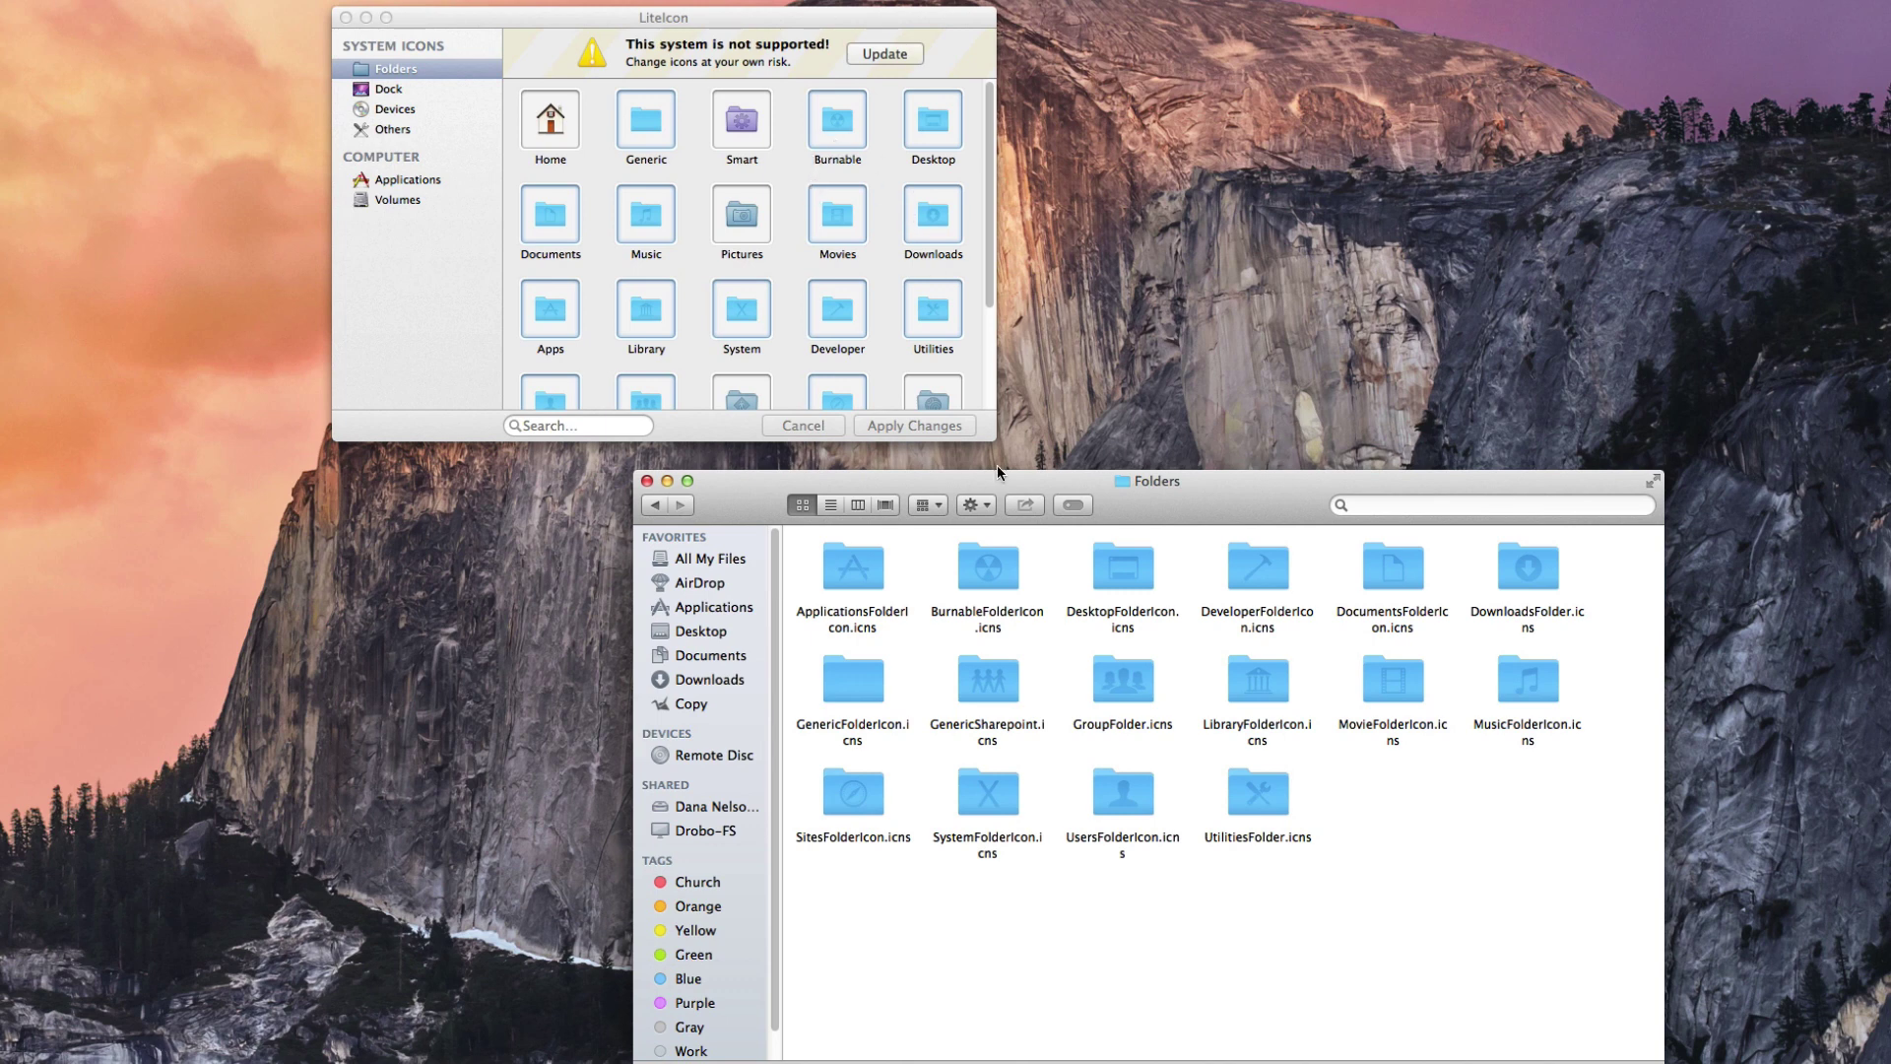
left_click(973, 619)
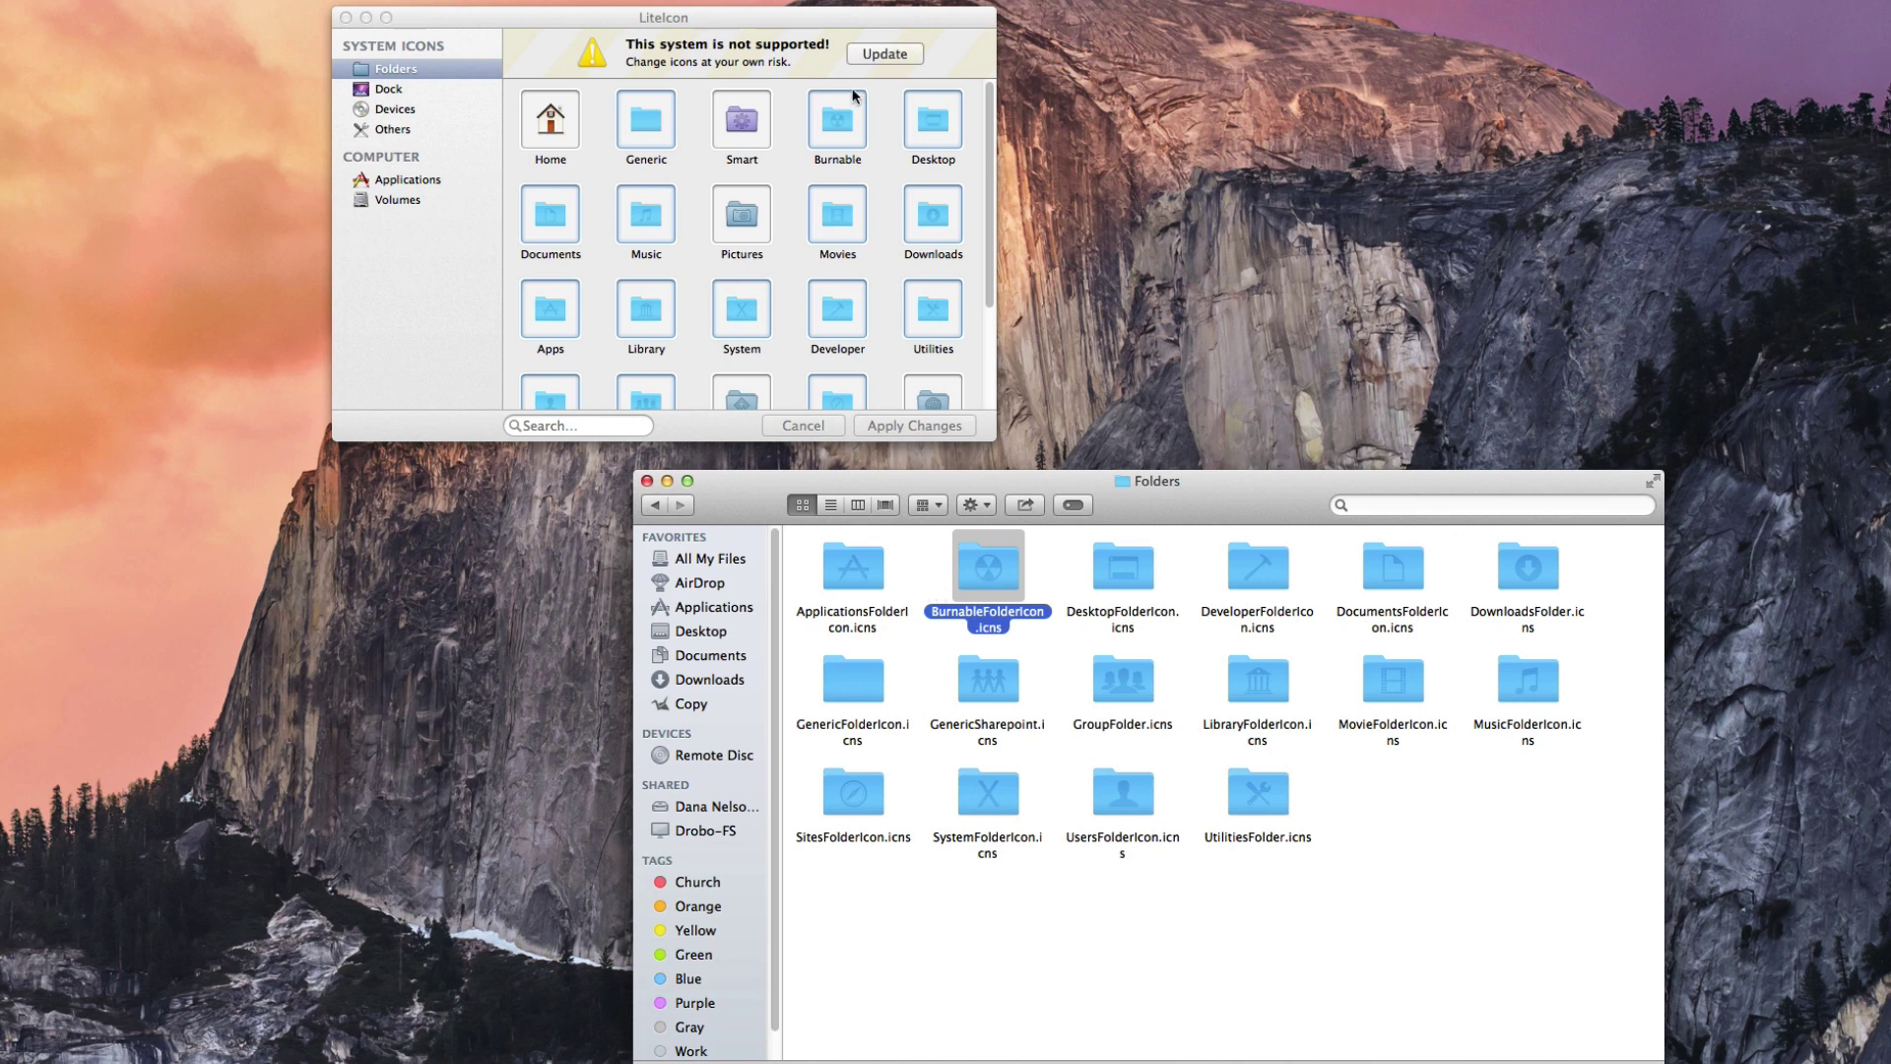
left_click(655, 505)
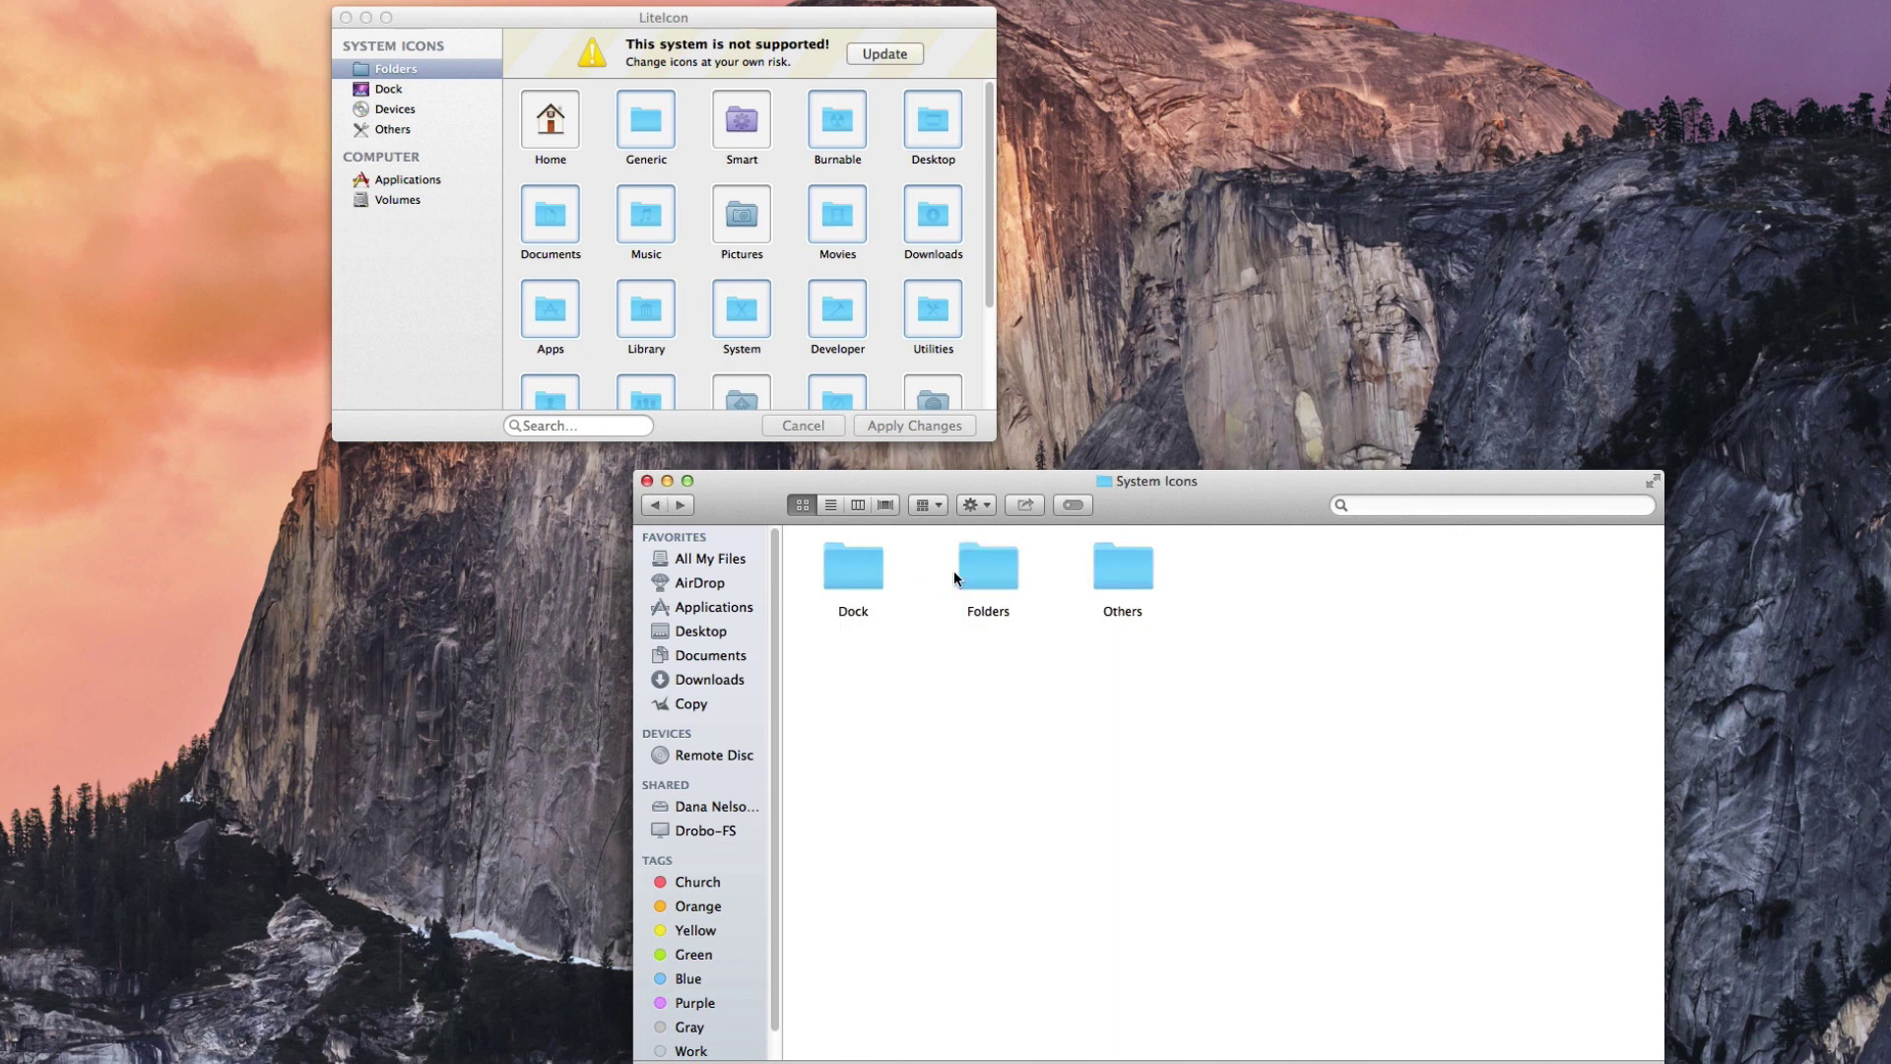
Step: Open the Others replacement icons in Finder and show LiteIcon's Others system icons
left_click(1146, 565)
double_click(1145, 564)
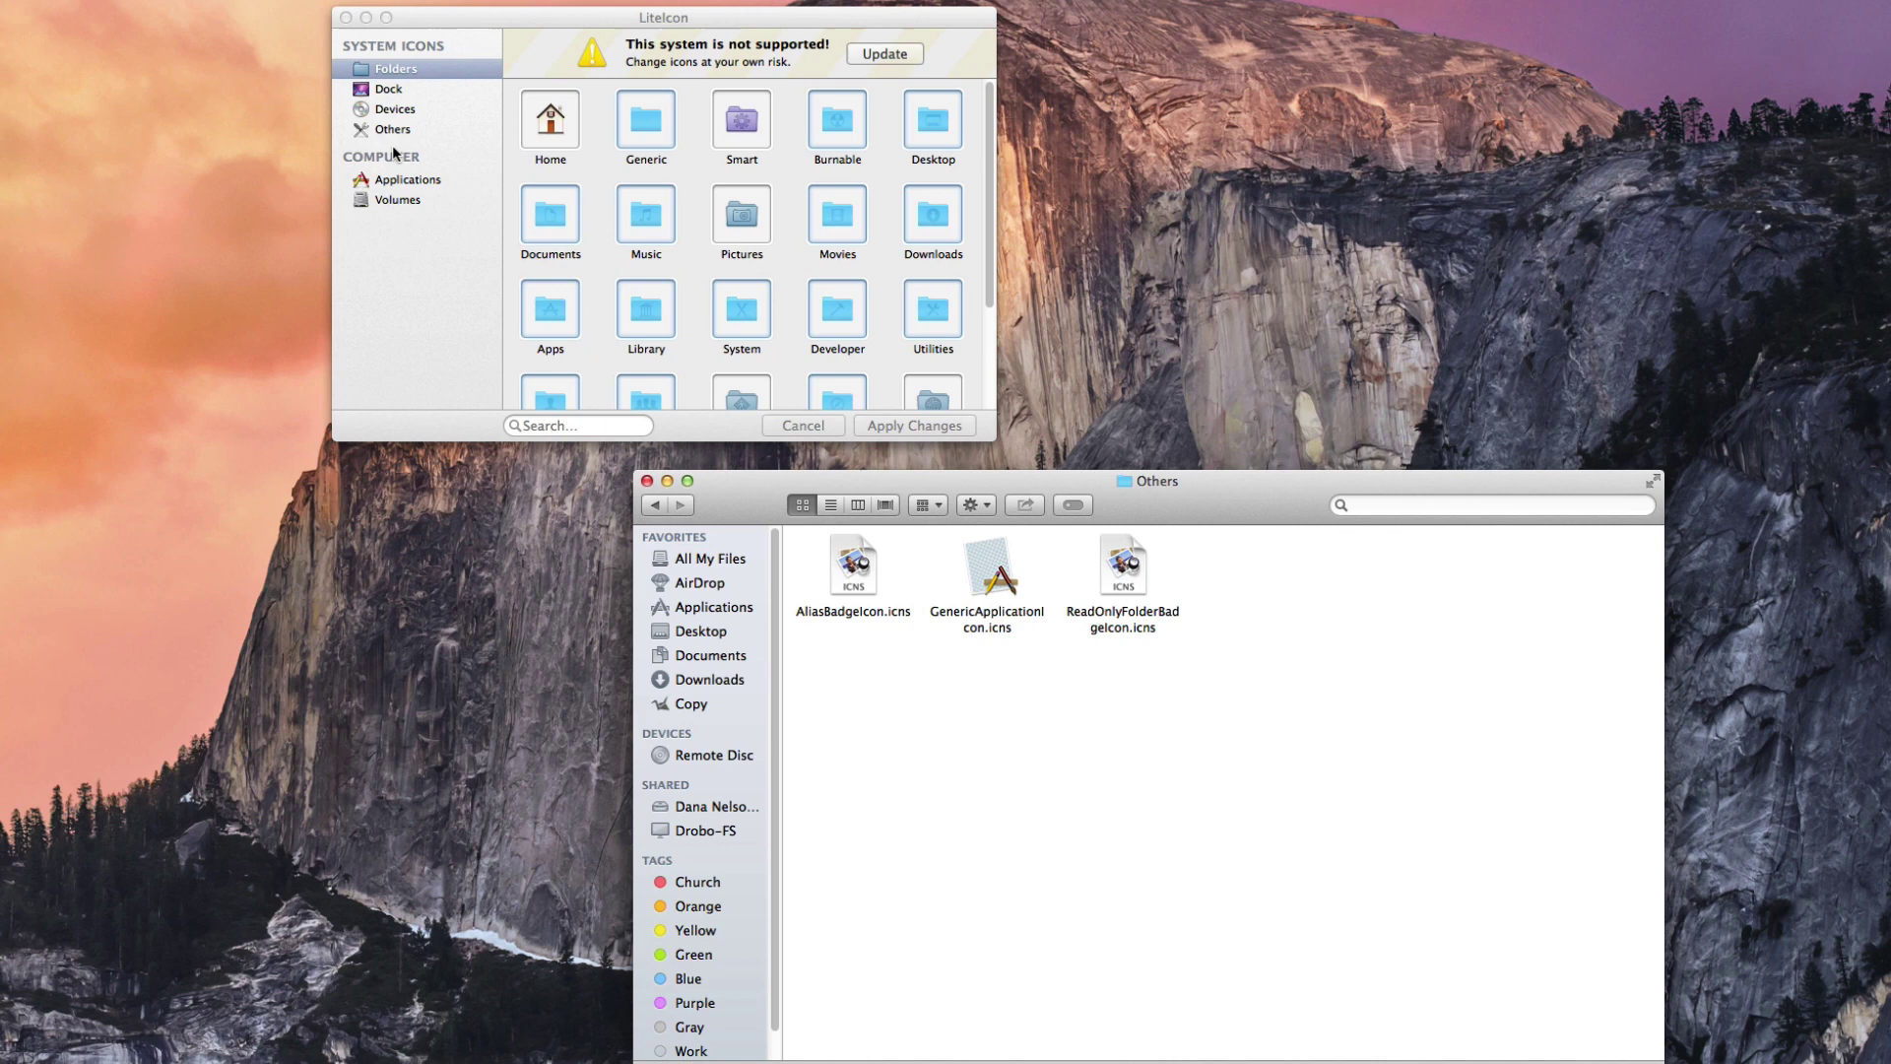
left_click(396, 156)
left_click(403, 133)
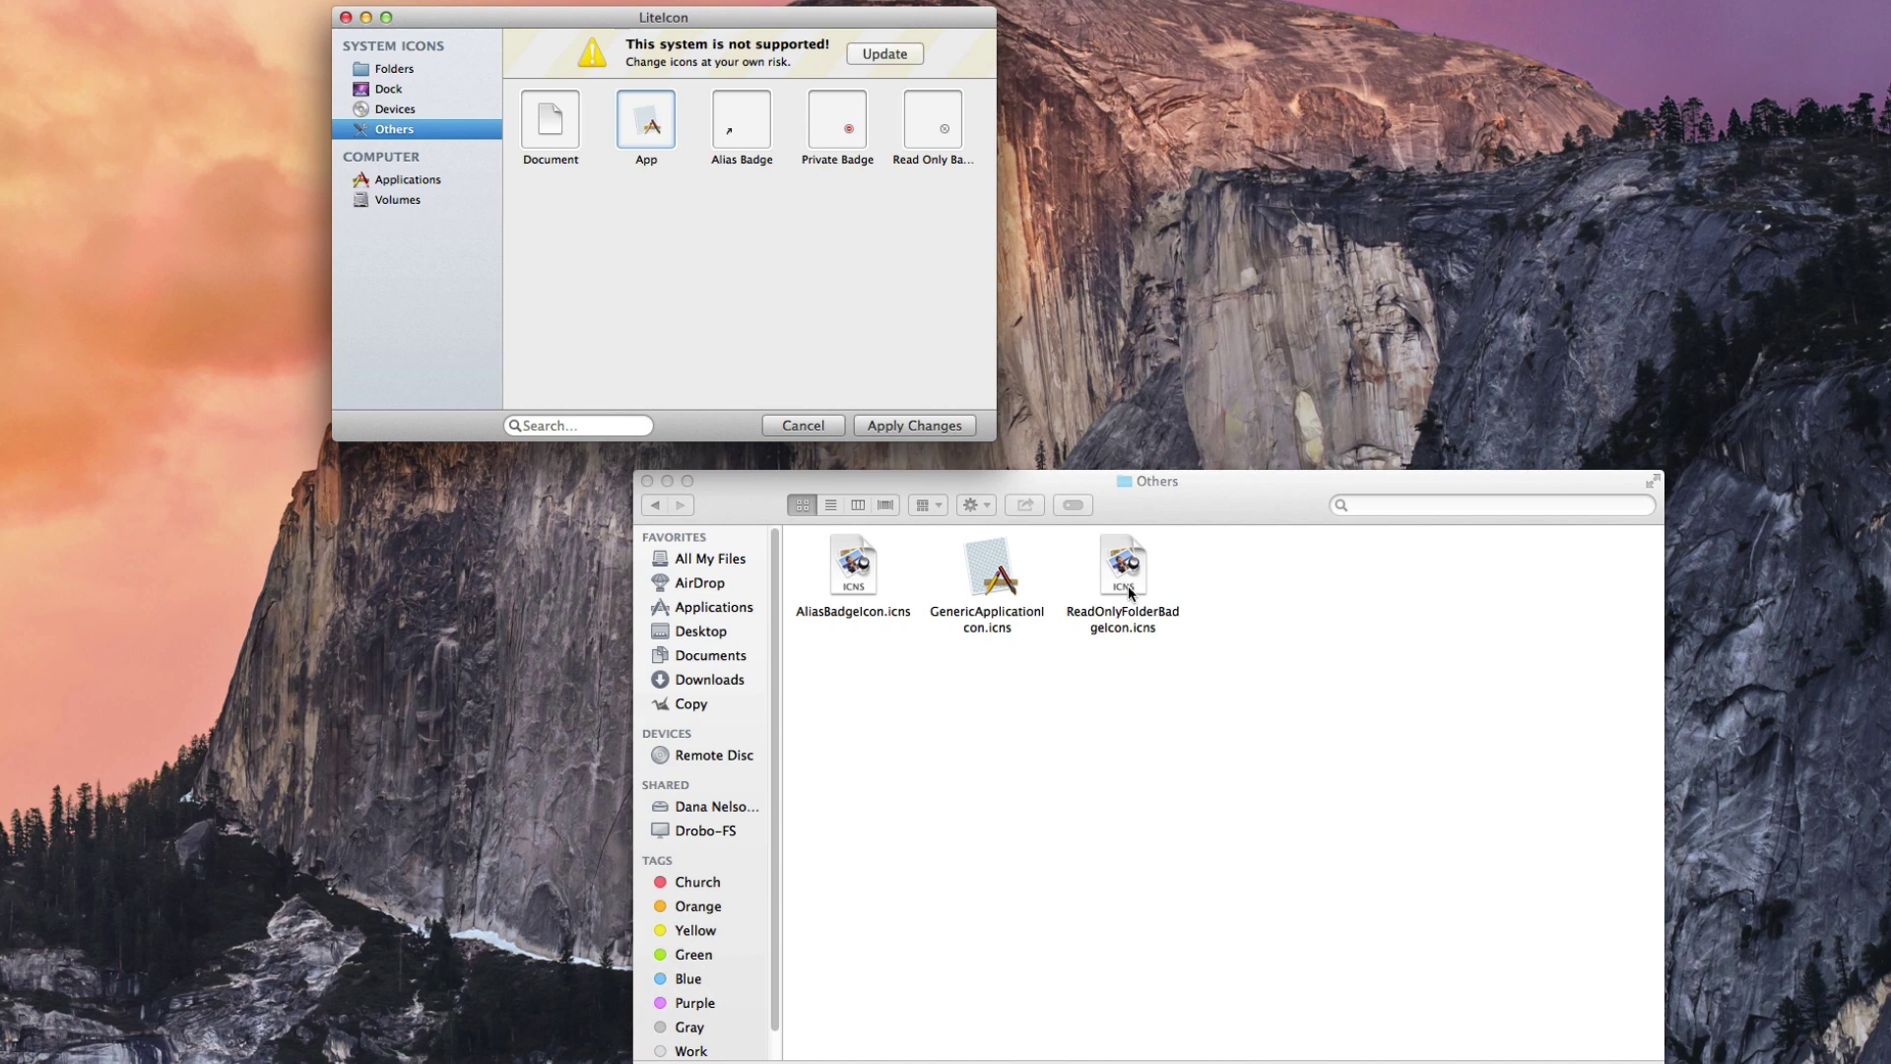
Step: Open the Dock replacement icons folder and show LiteIcon's Dock icons
left_click(667, 506)
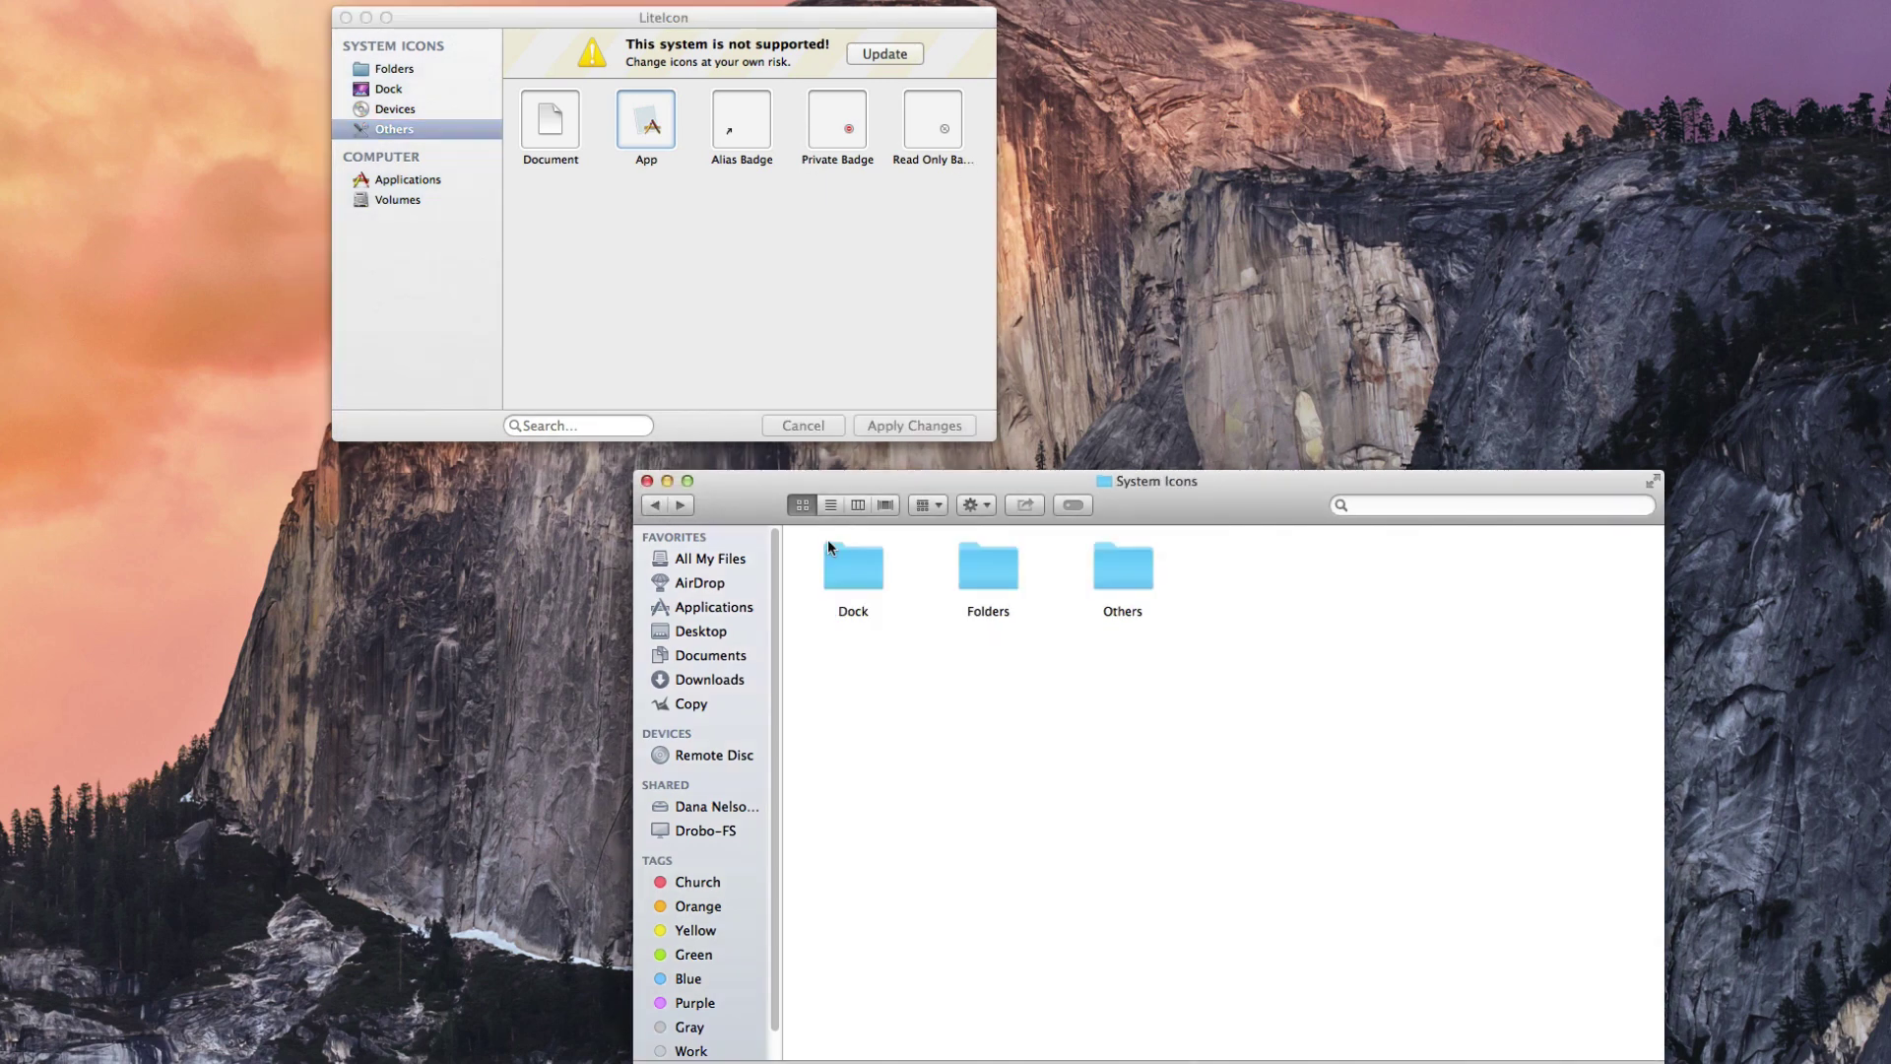
double_click(854, 563)
left_click(388, 88)
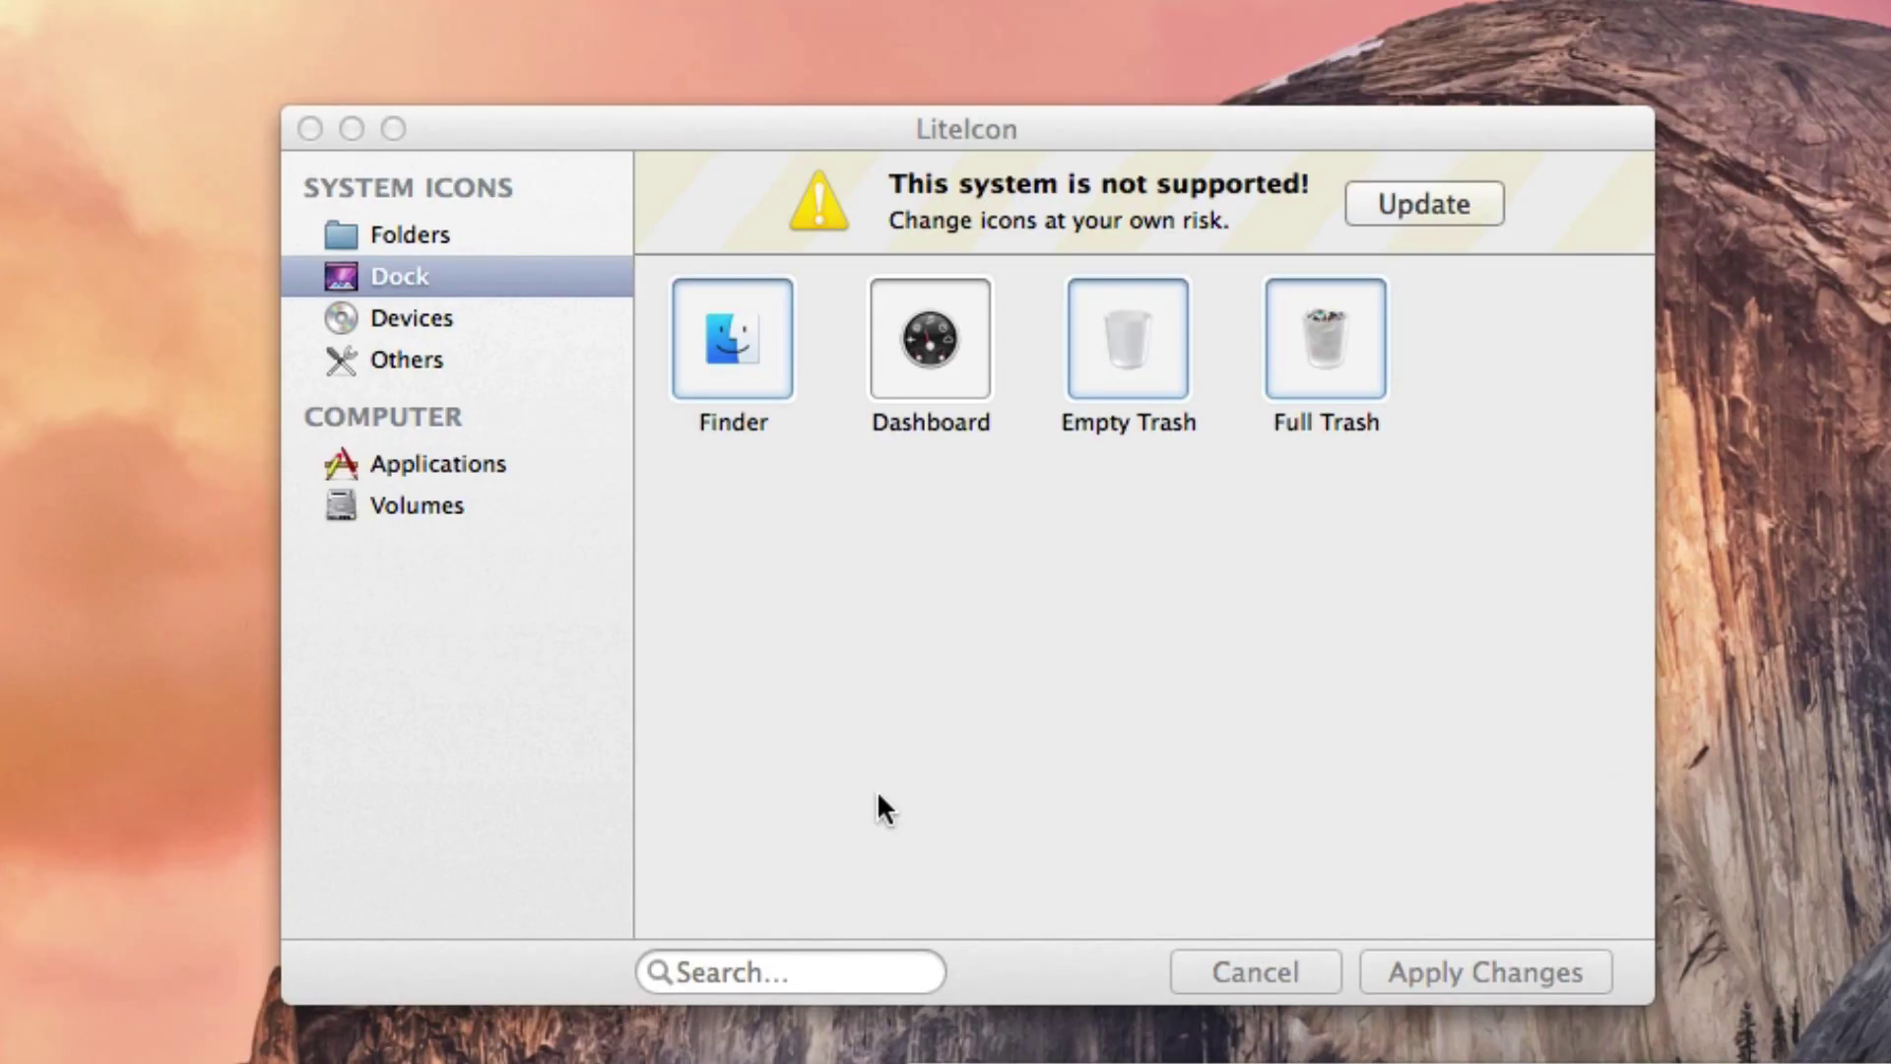
left_click(965, 760)
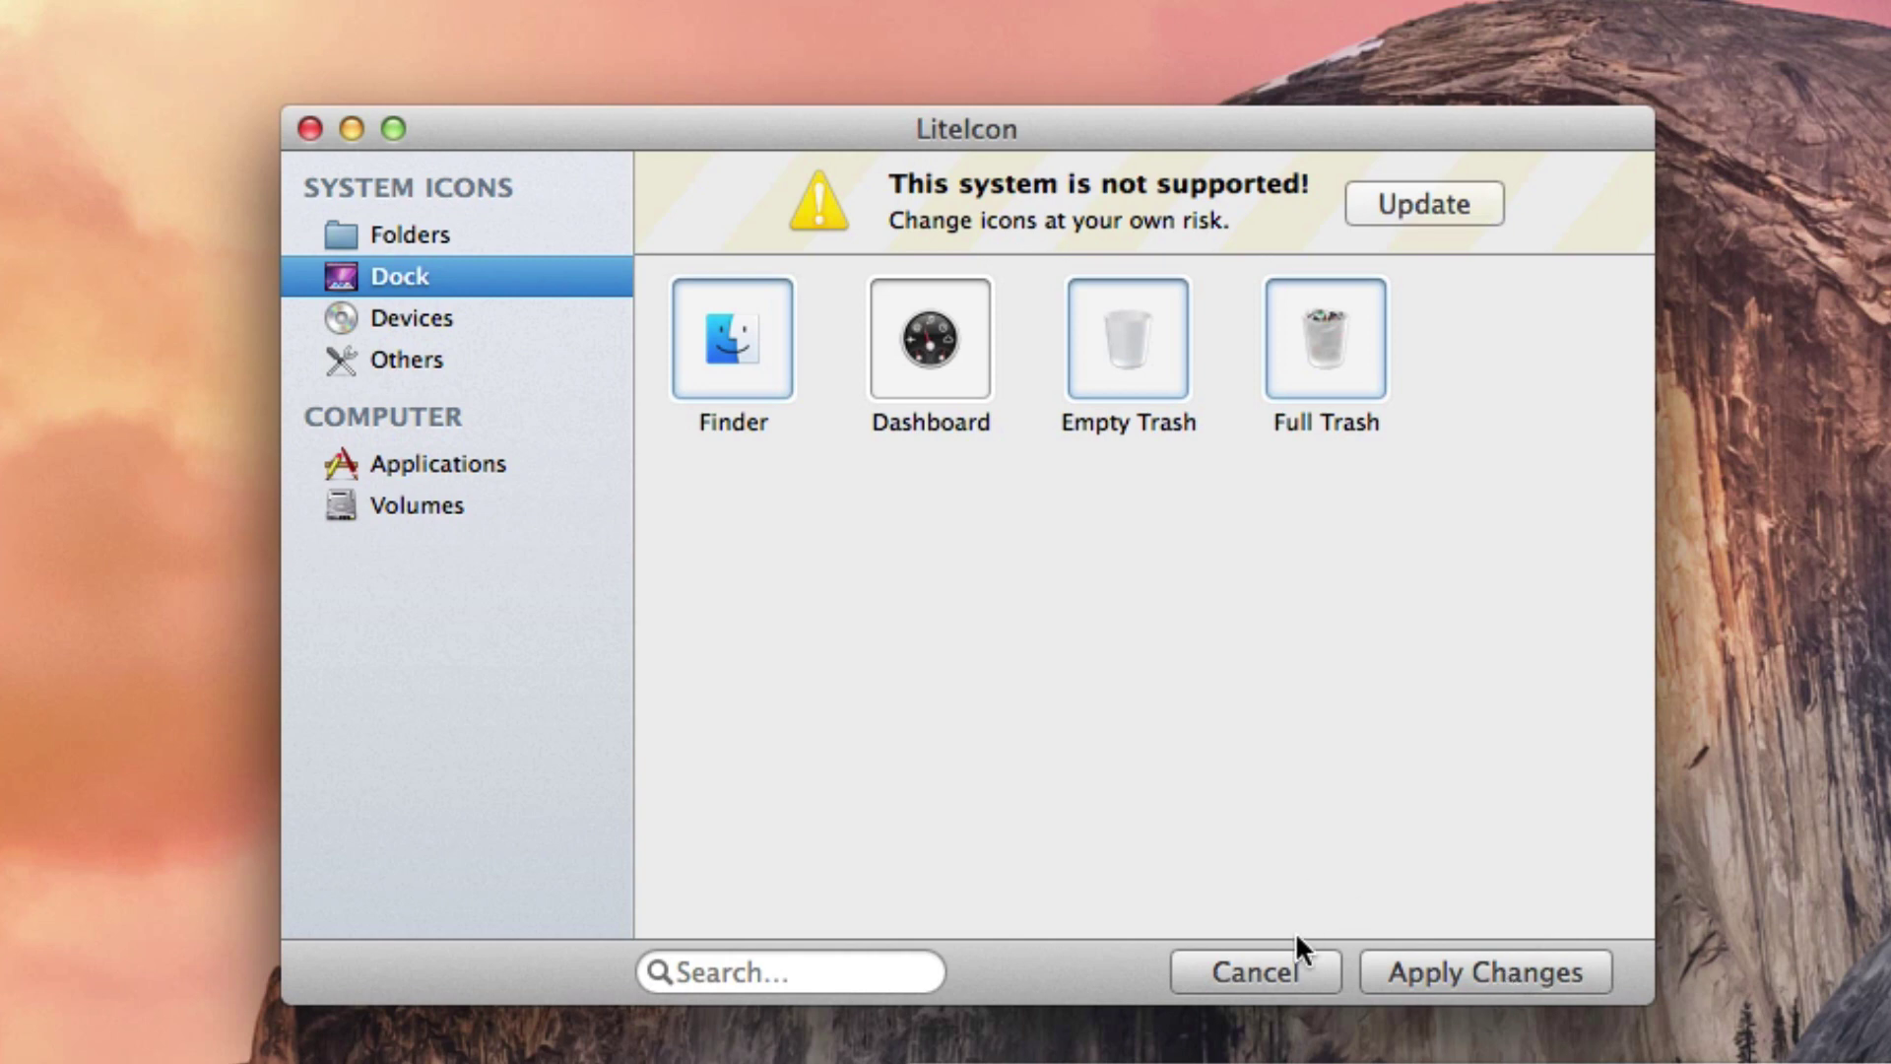
Step: Quit LiteIcon, go back to the Icon Package folder and launch the cDock app
key("super+q")
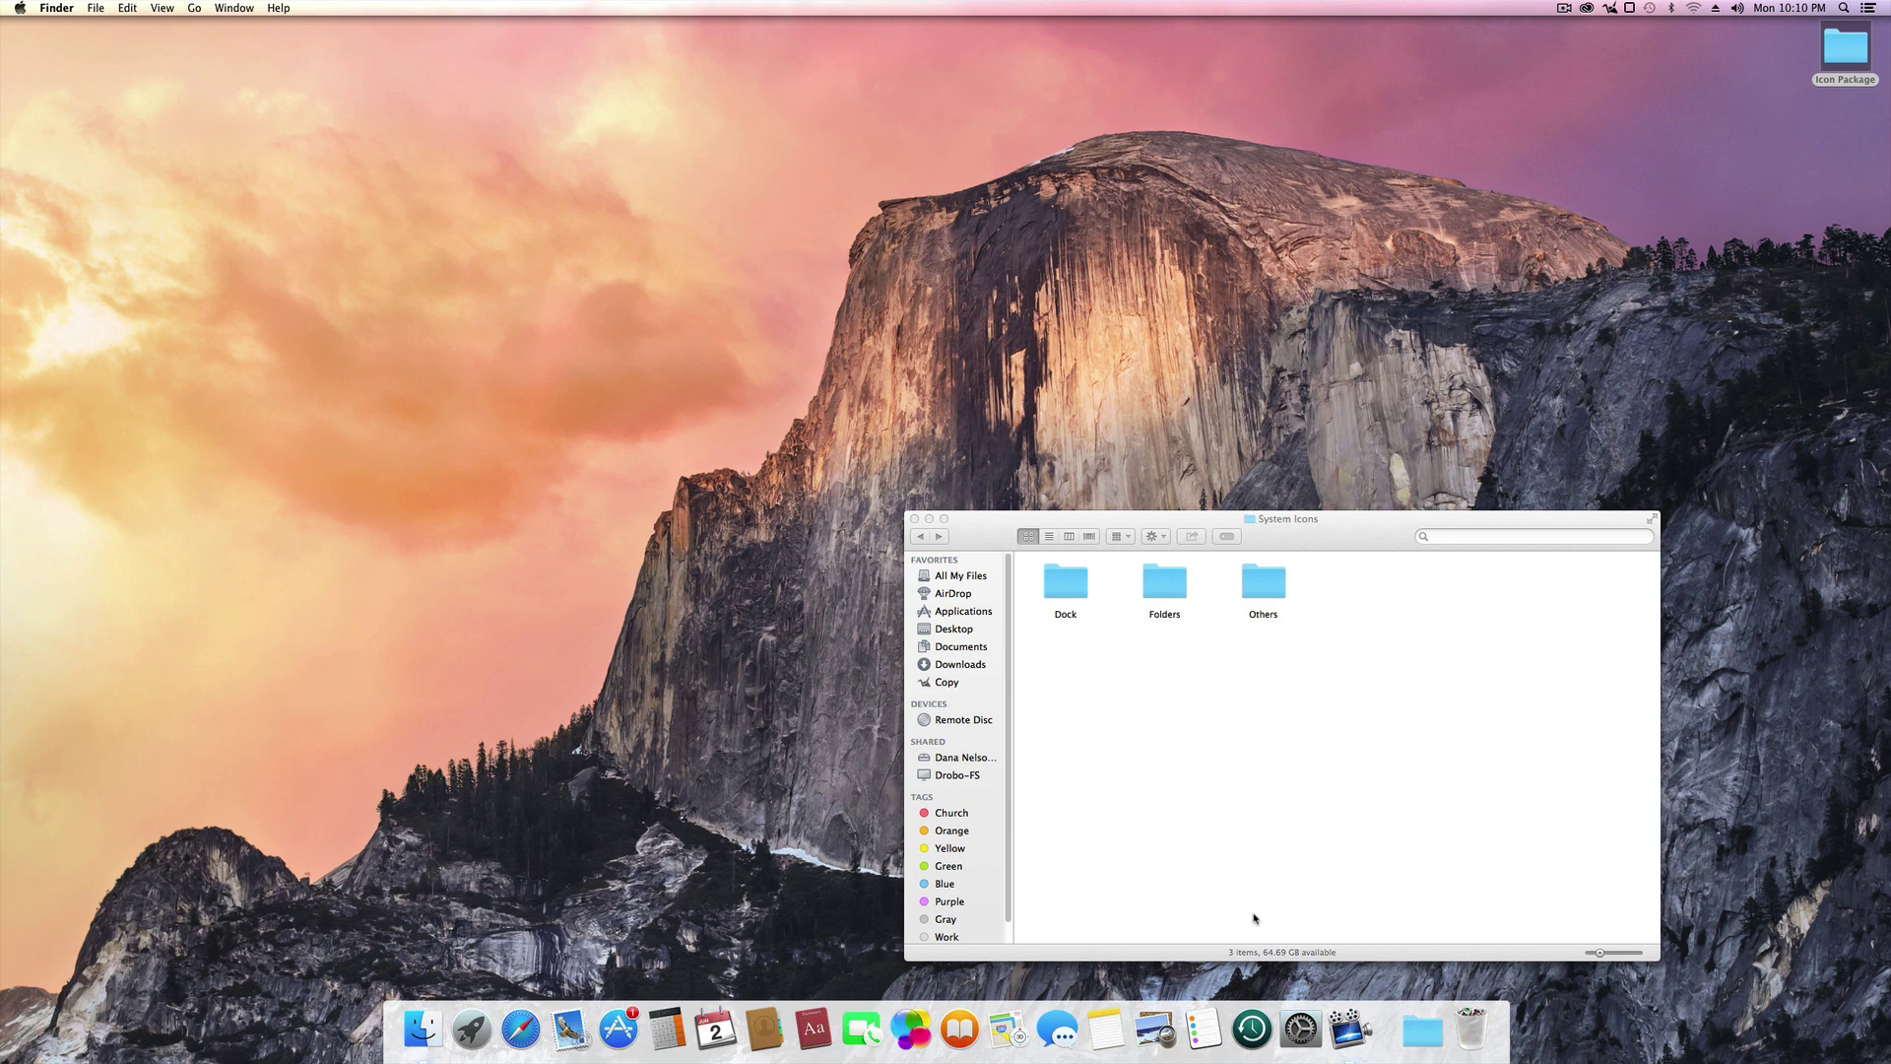
left_click(1191, 698)
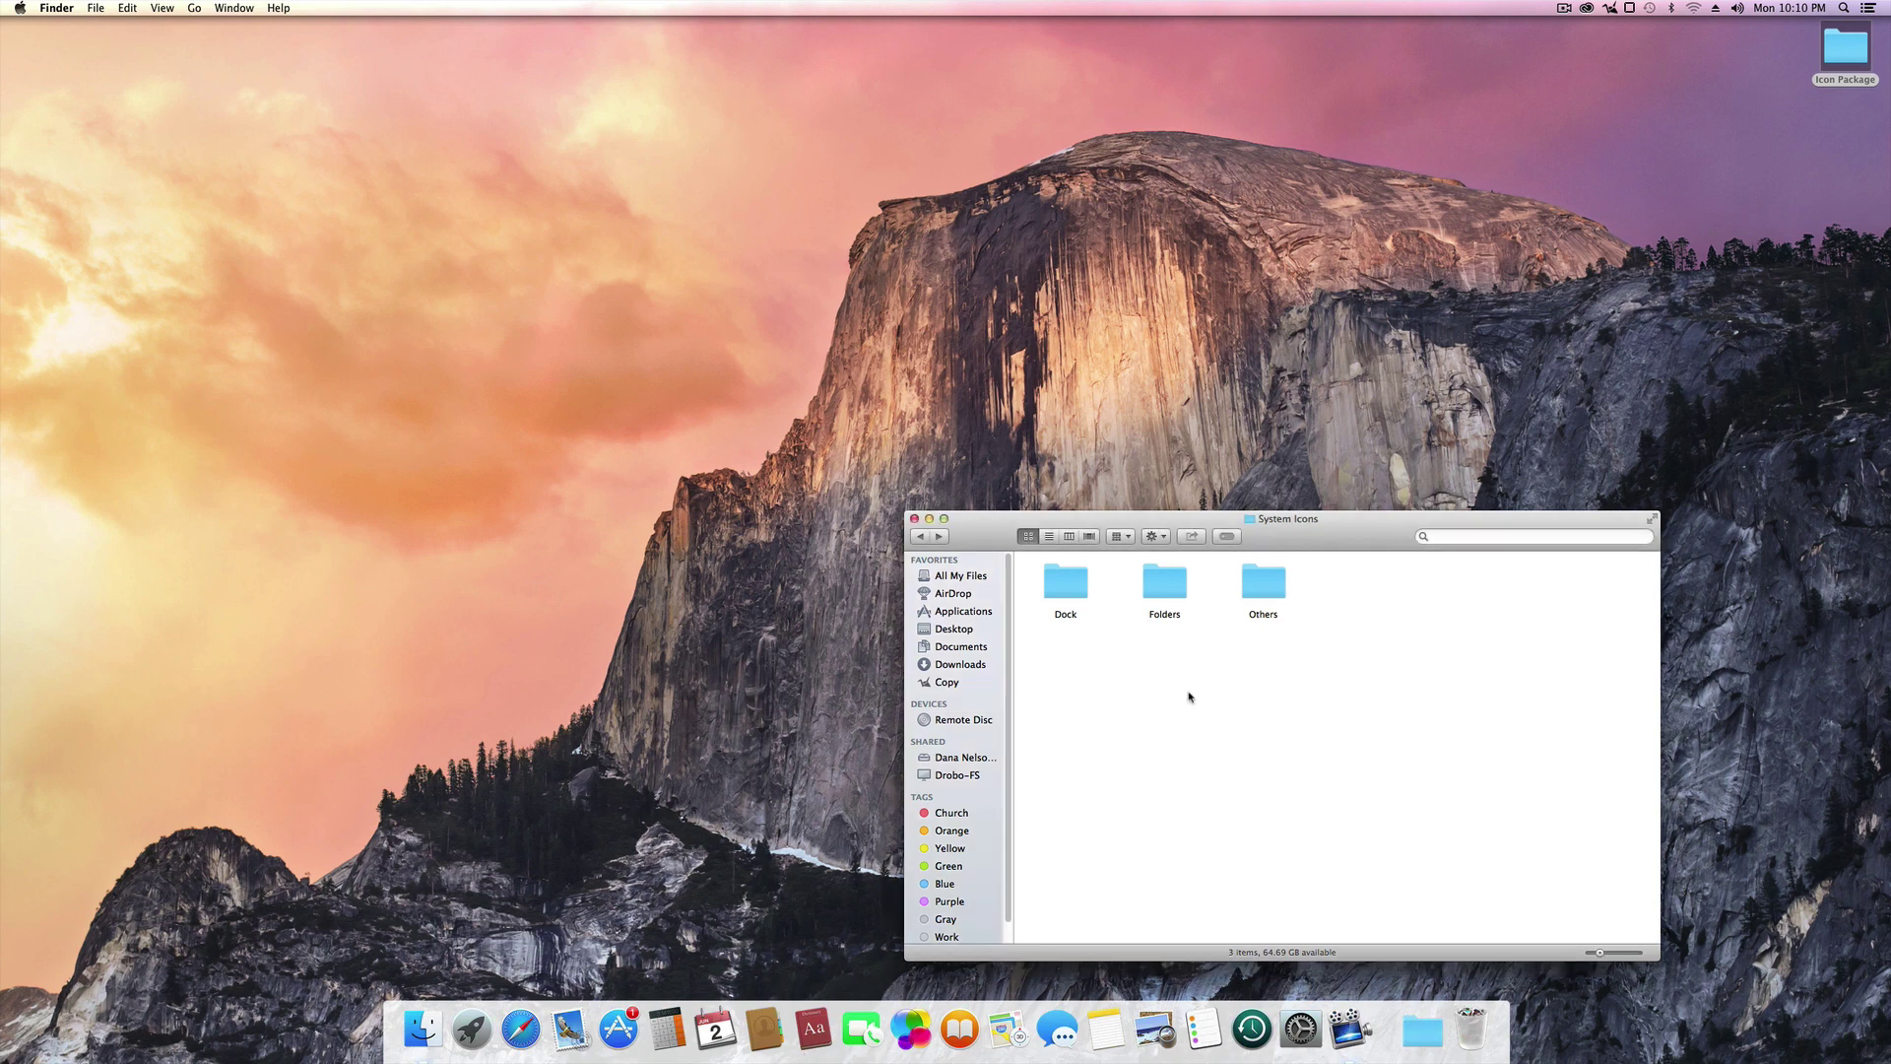
left_click(920, 535)
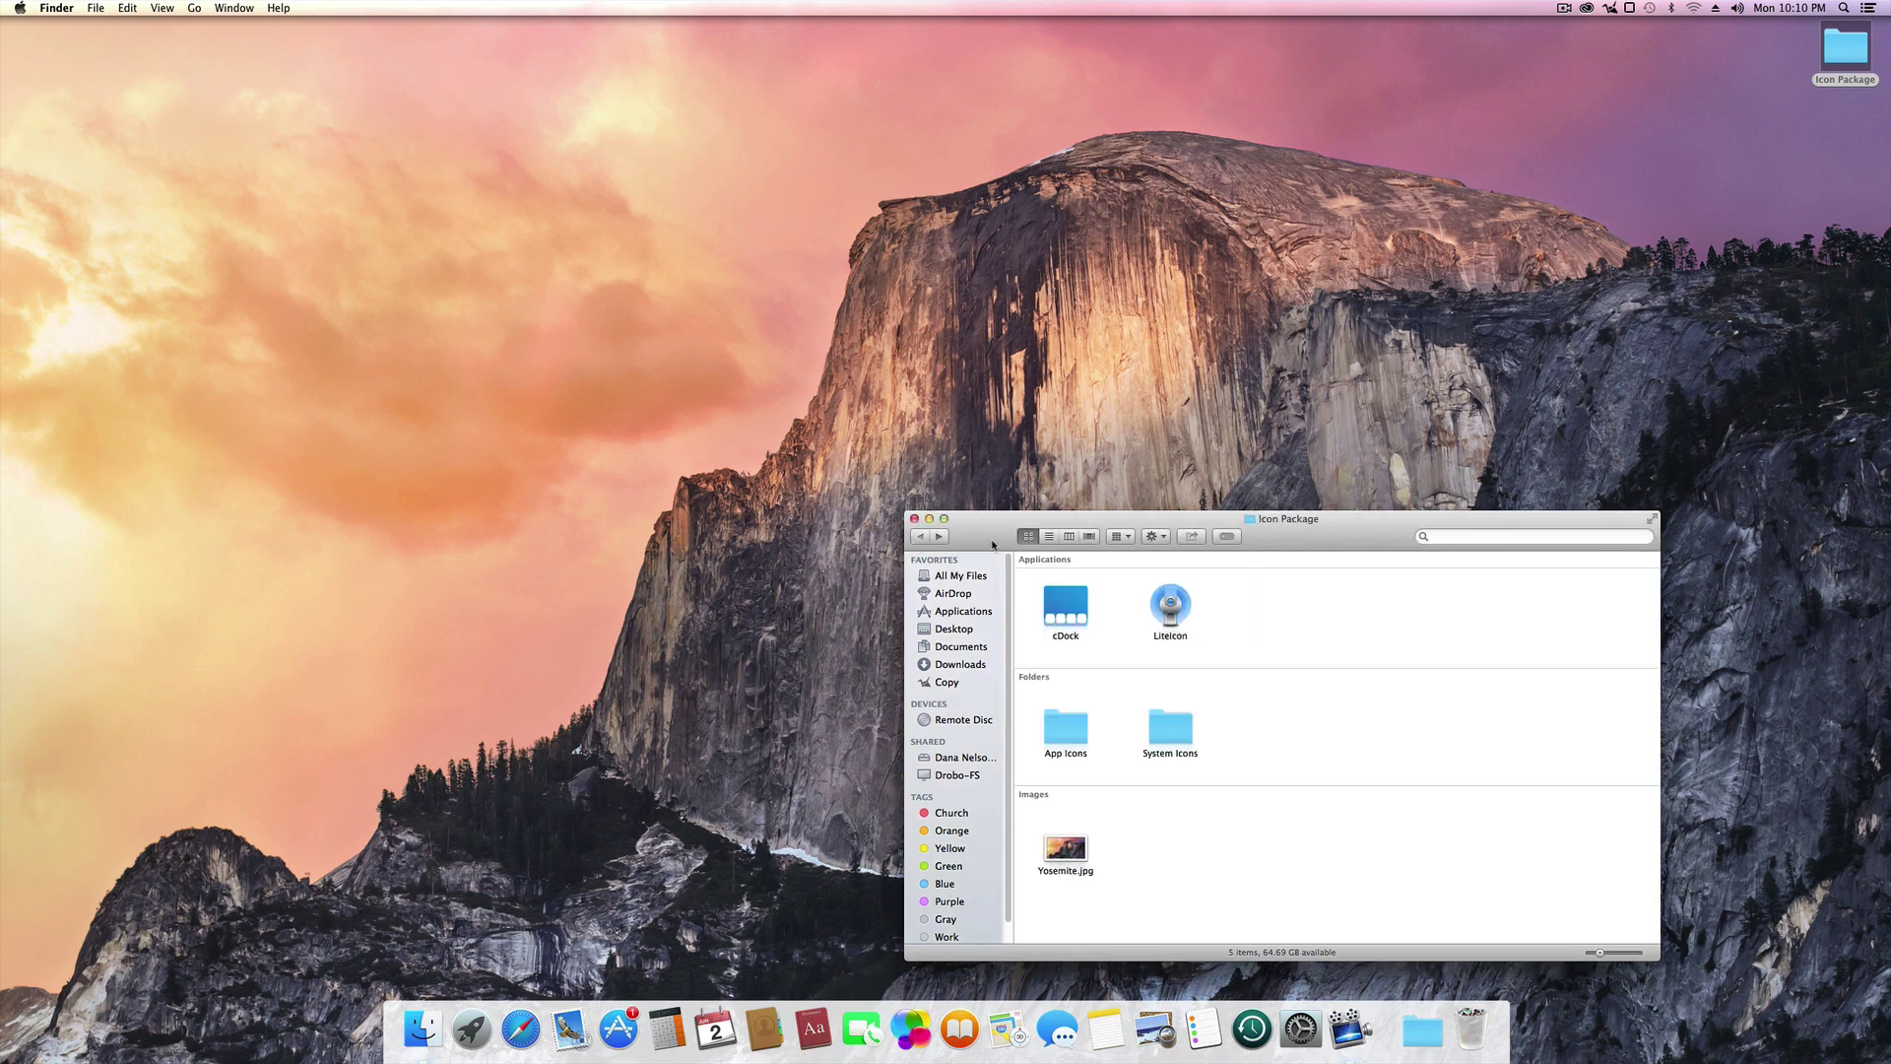
left_click(1043, 308)
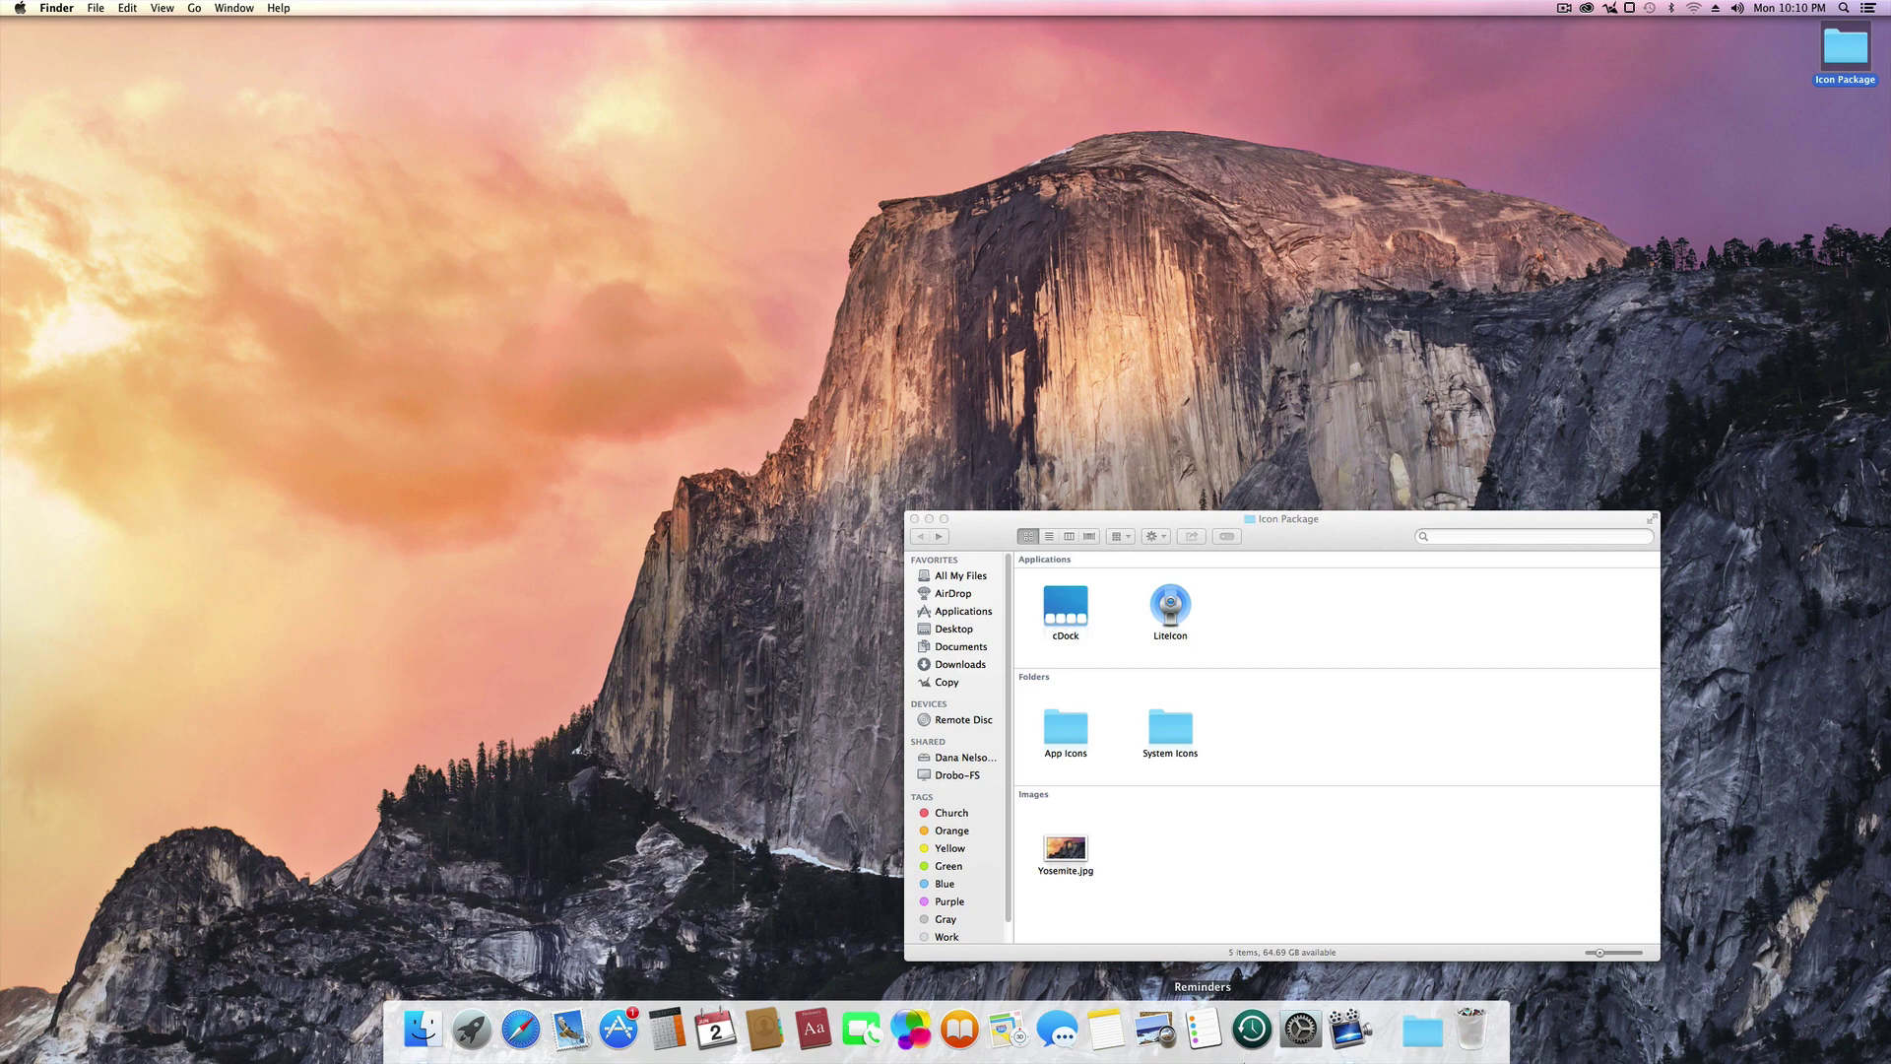
left_click(1070, 612)
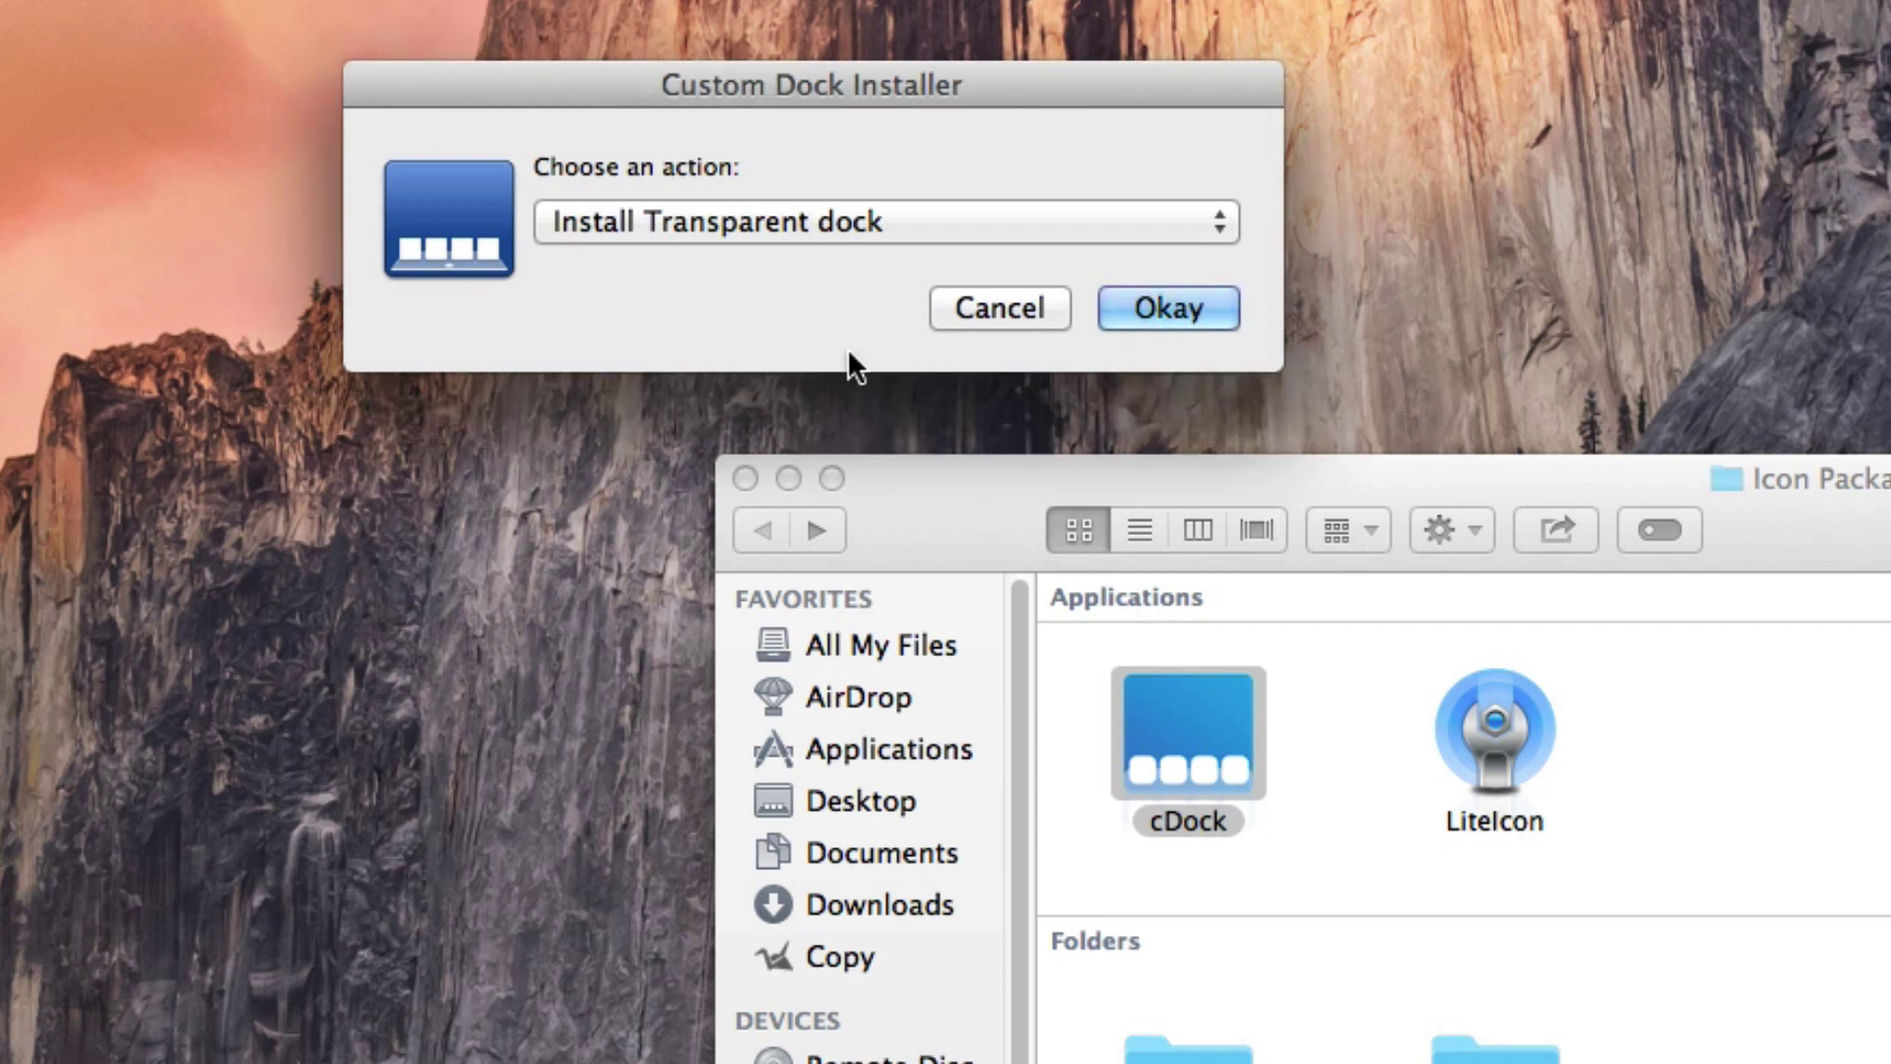
Step: Choose Install Pre-Made dock in cDock, confirm, and open the gray premade dock style
left_click(799, 218)
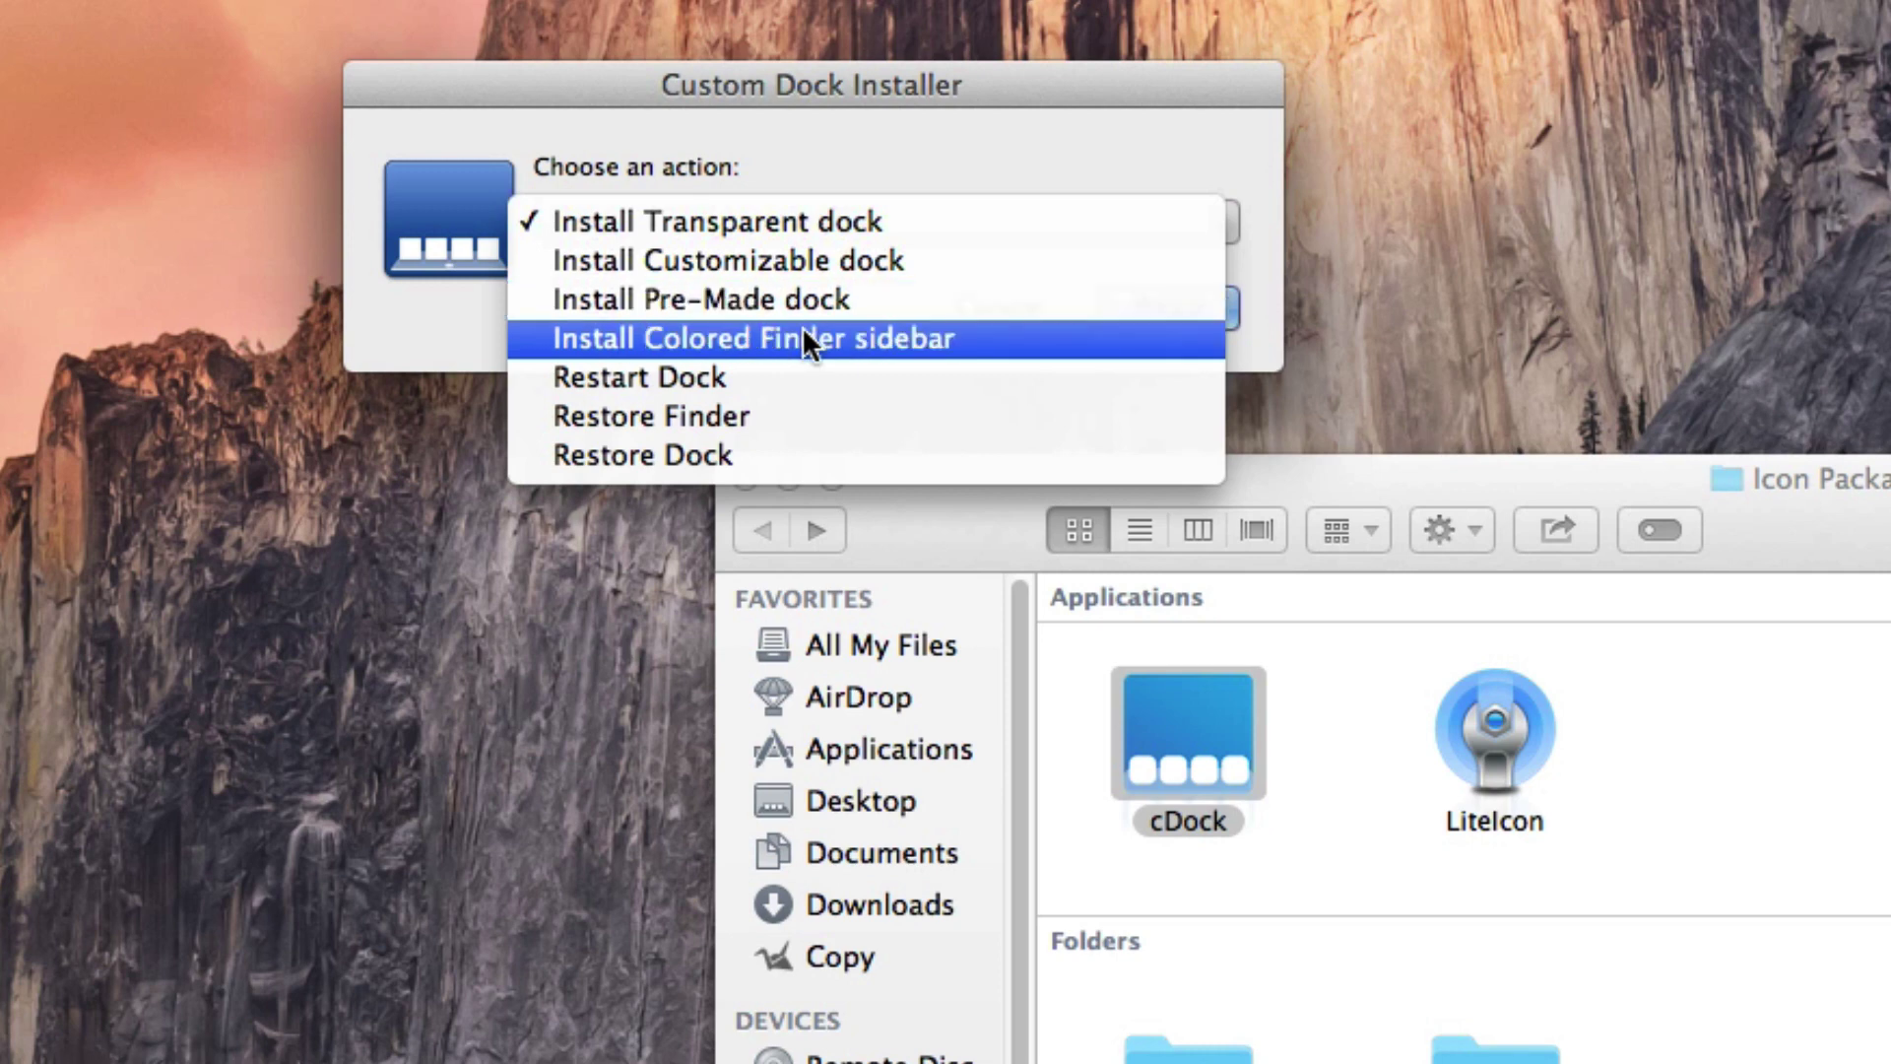
left_click(794, 294)
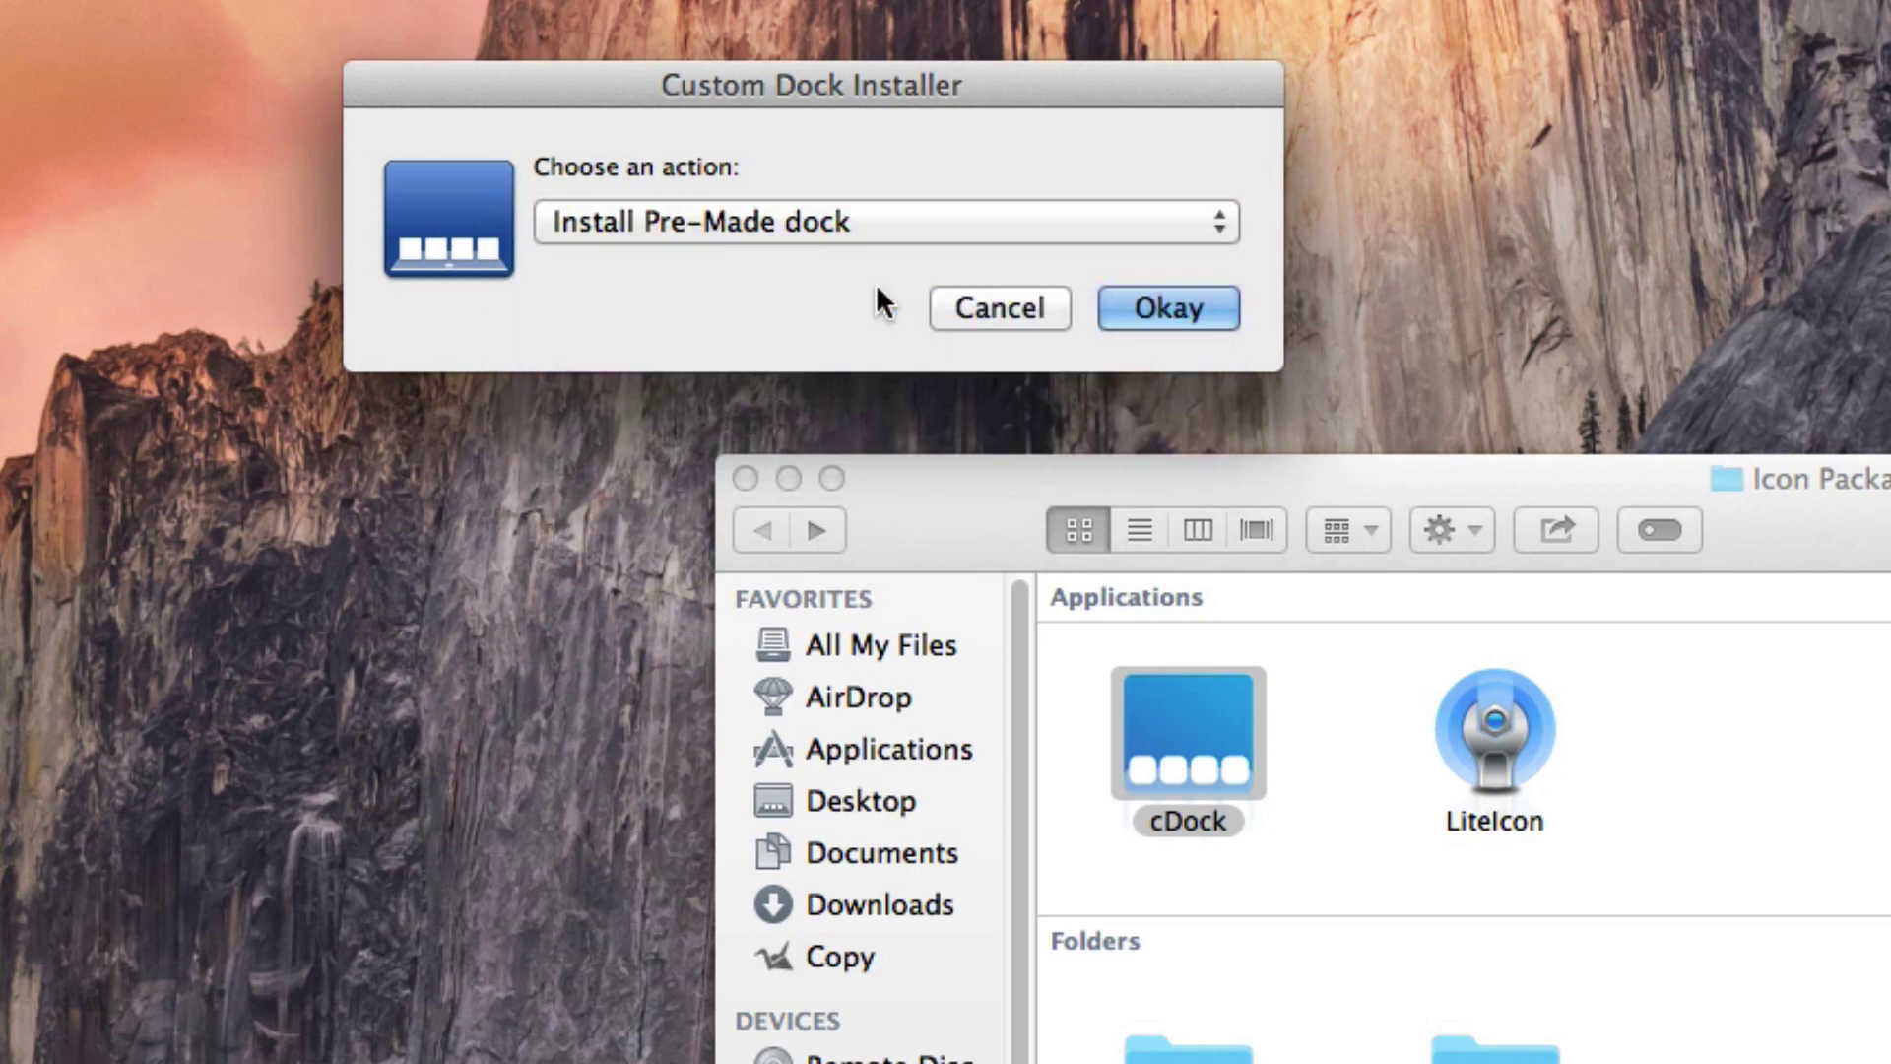
left_click(1218, 305)
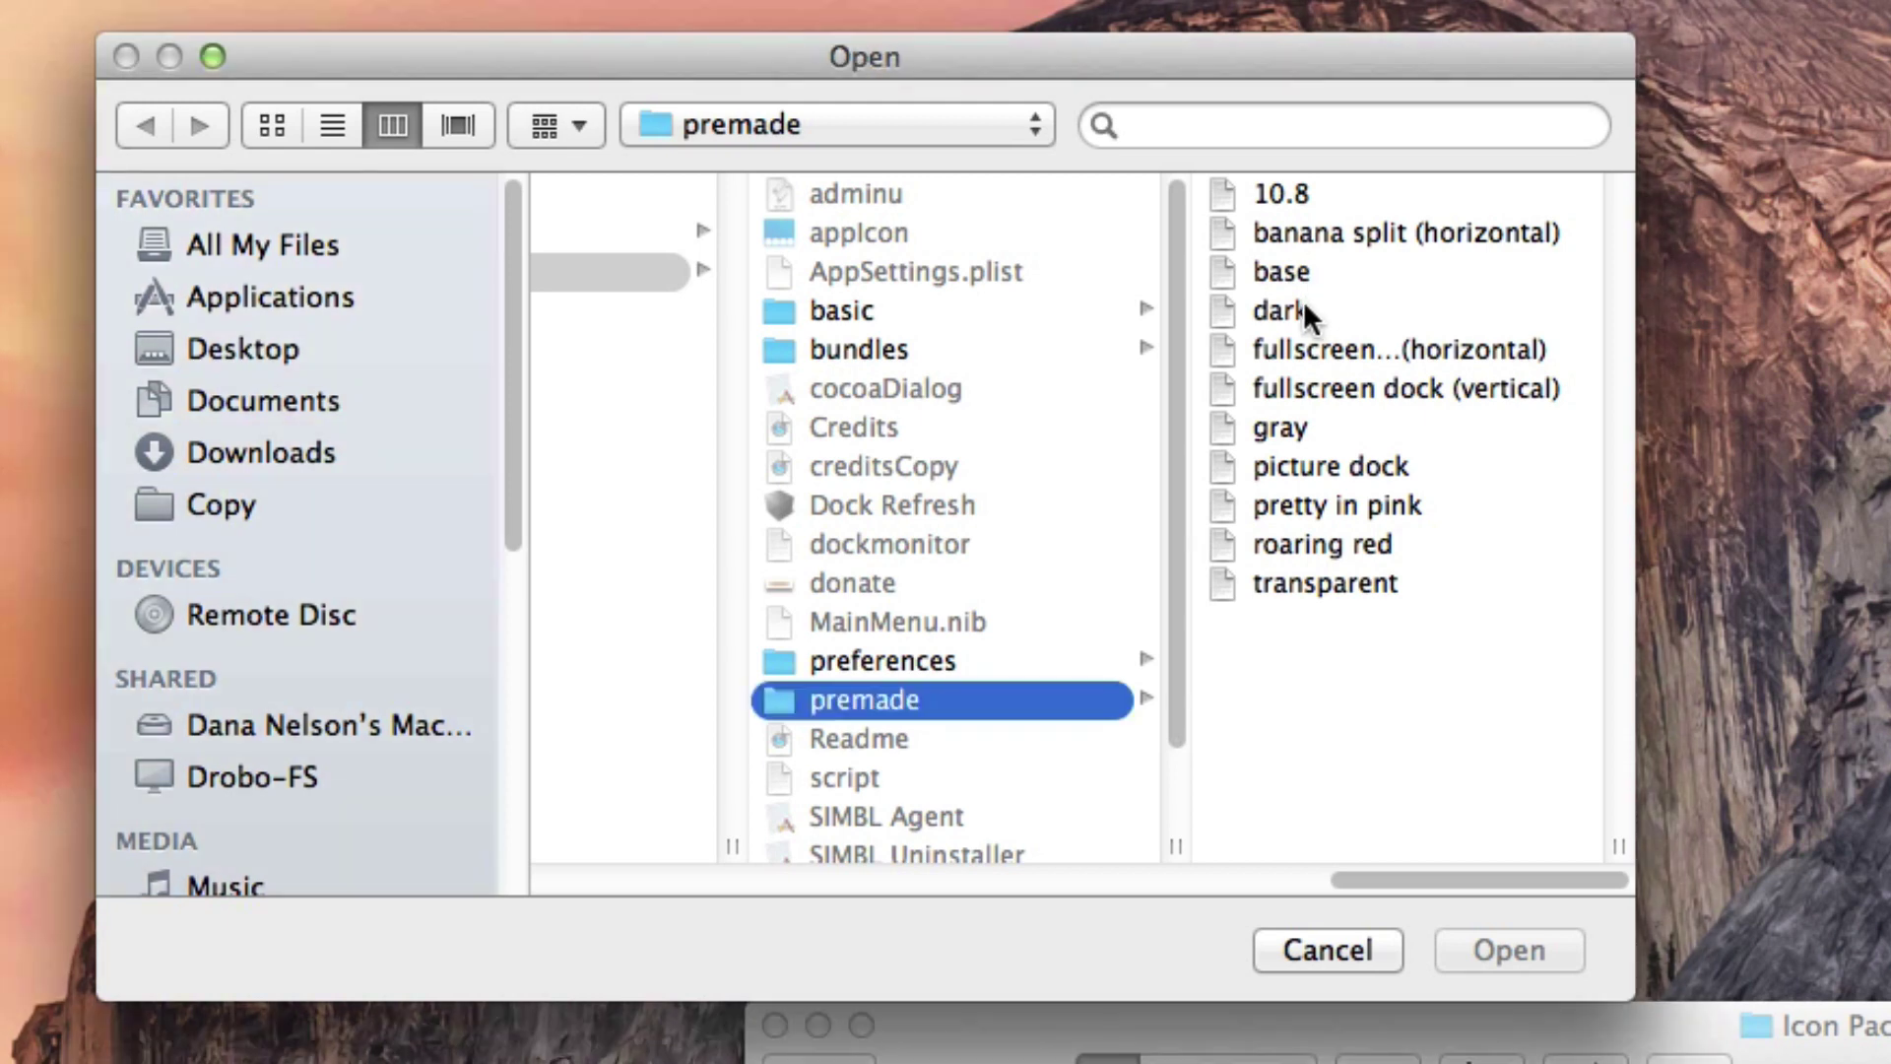
left_click(1281, 273)
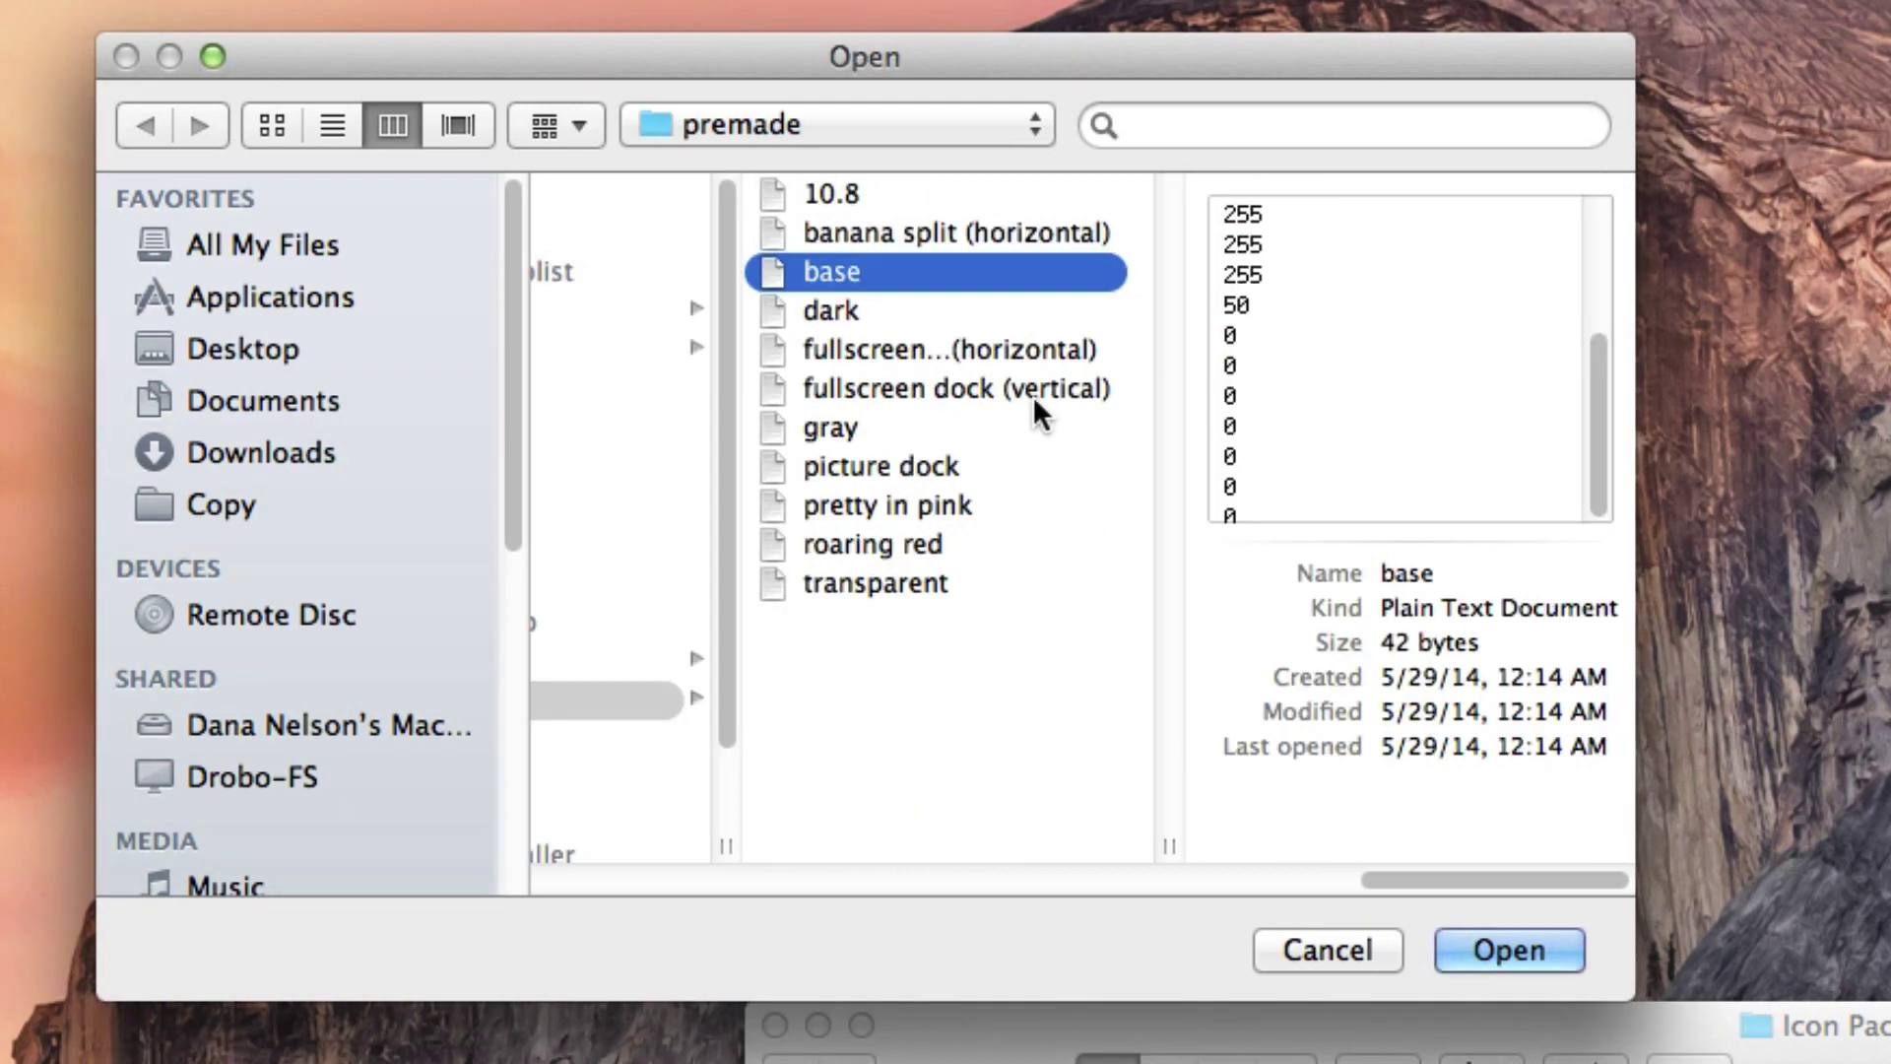
left_click(865, 427)
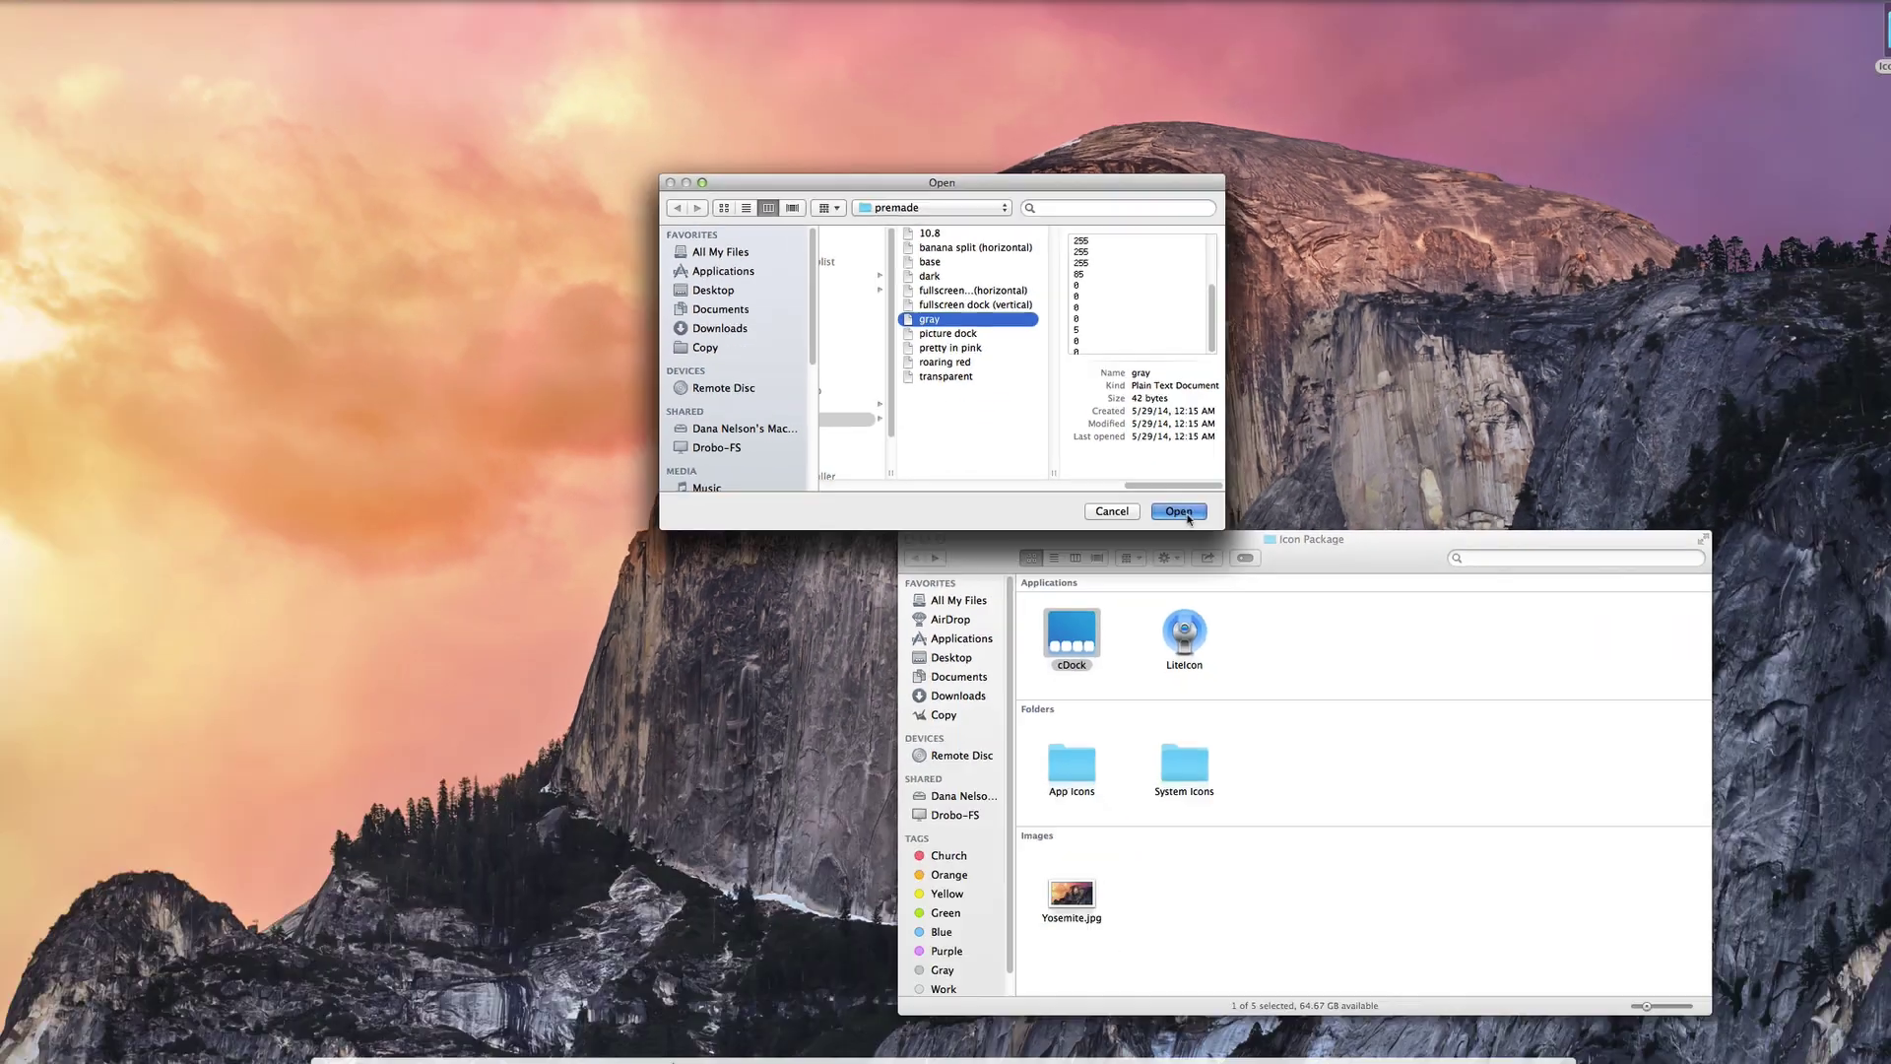
left_click(1185, 512)
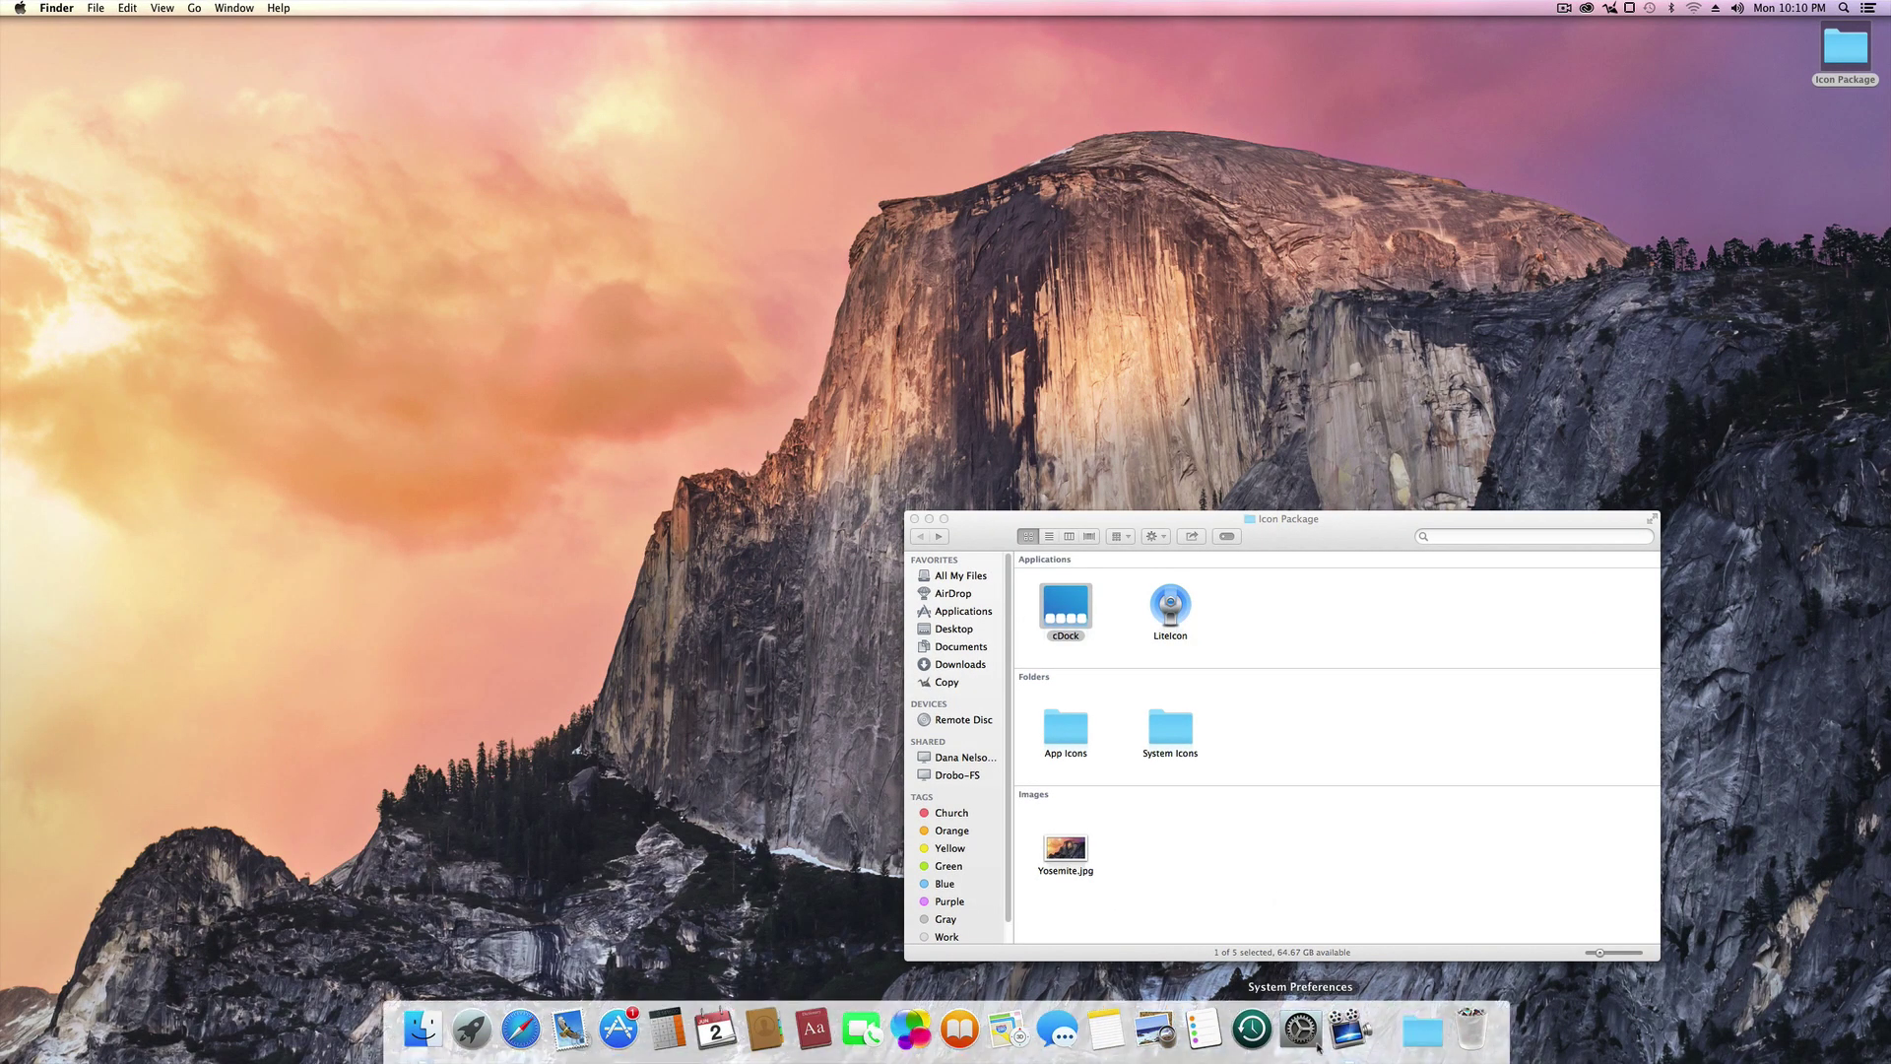
Step: Clear the cDock selection in Icon Package and close the window with Cmd+W
left_click(1359, 1048)
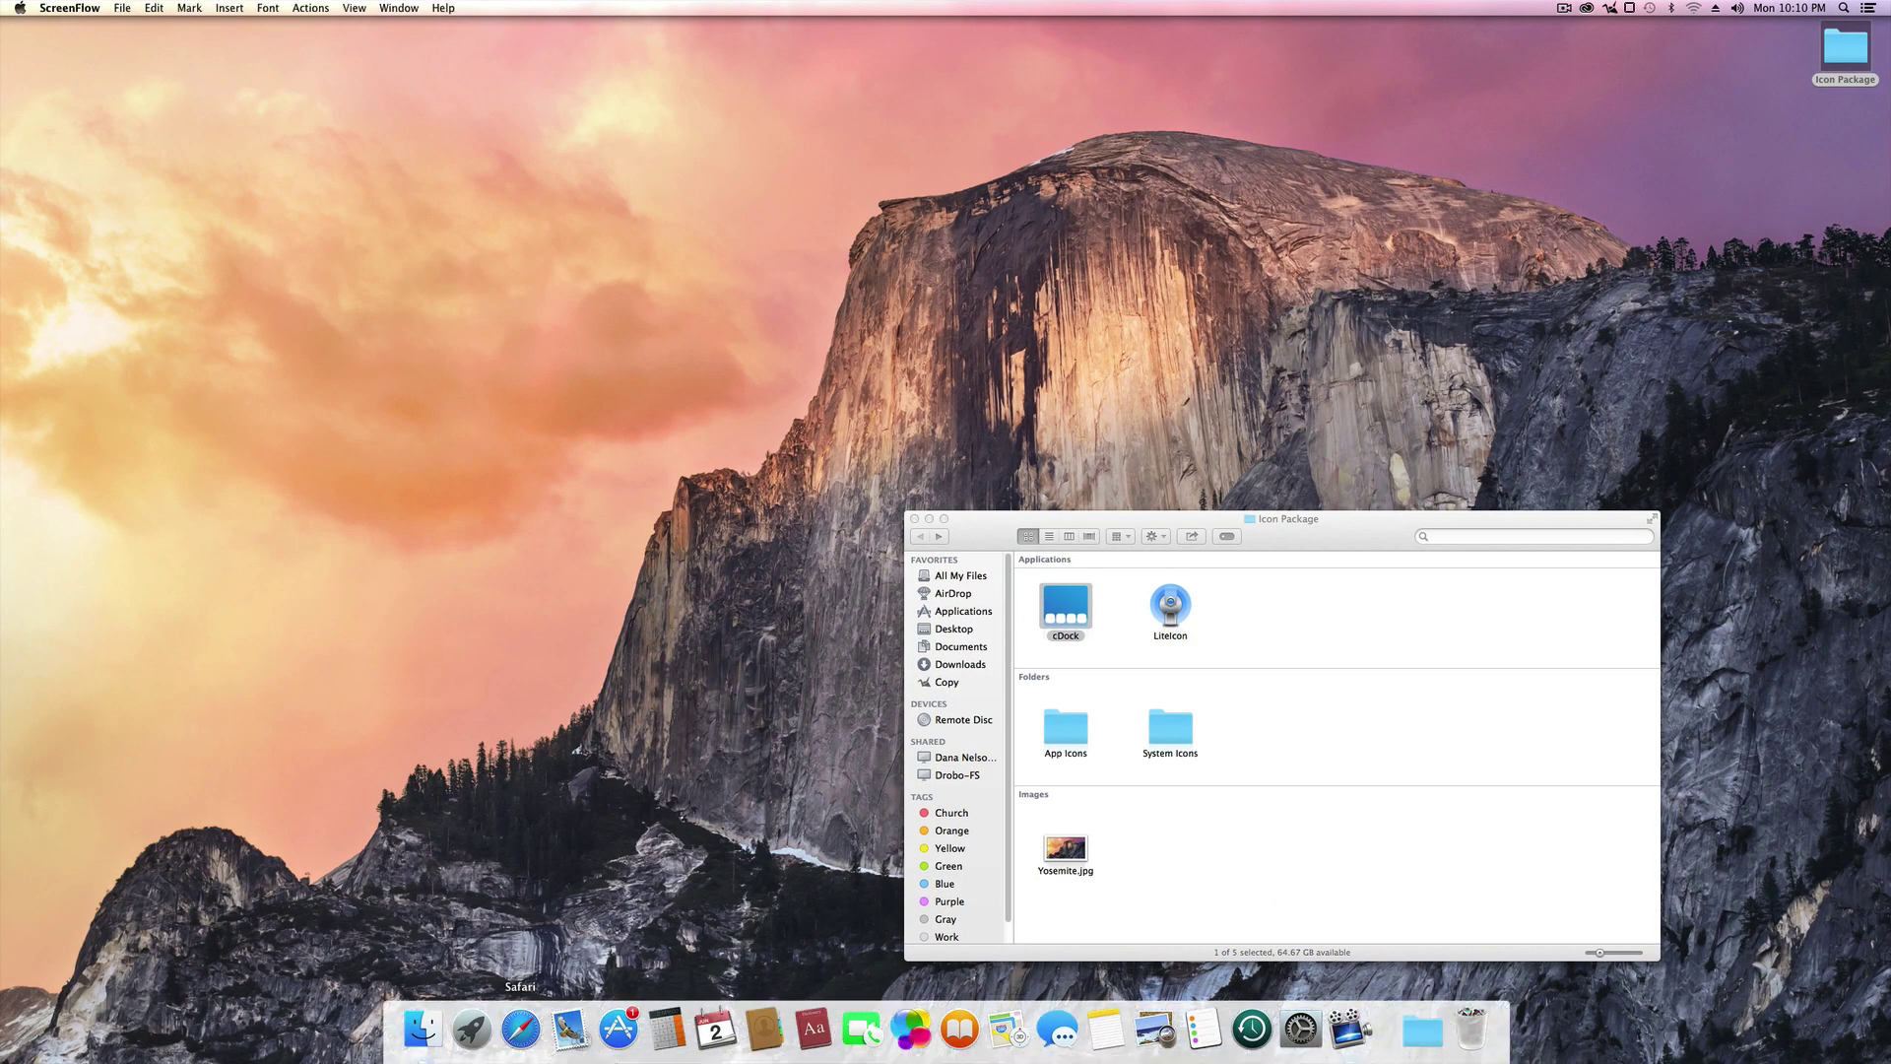
left_click(1336, 750)
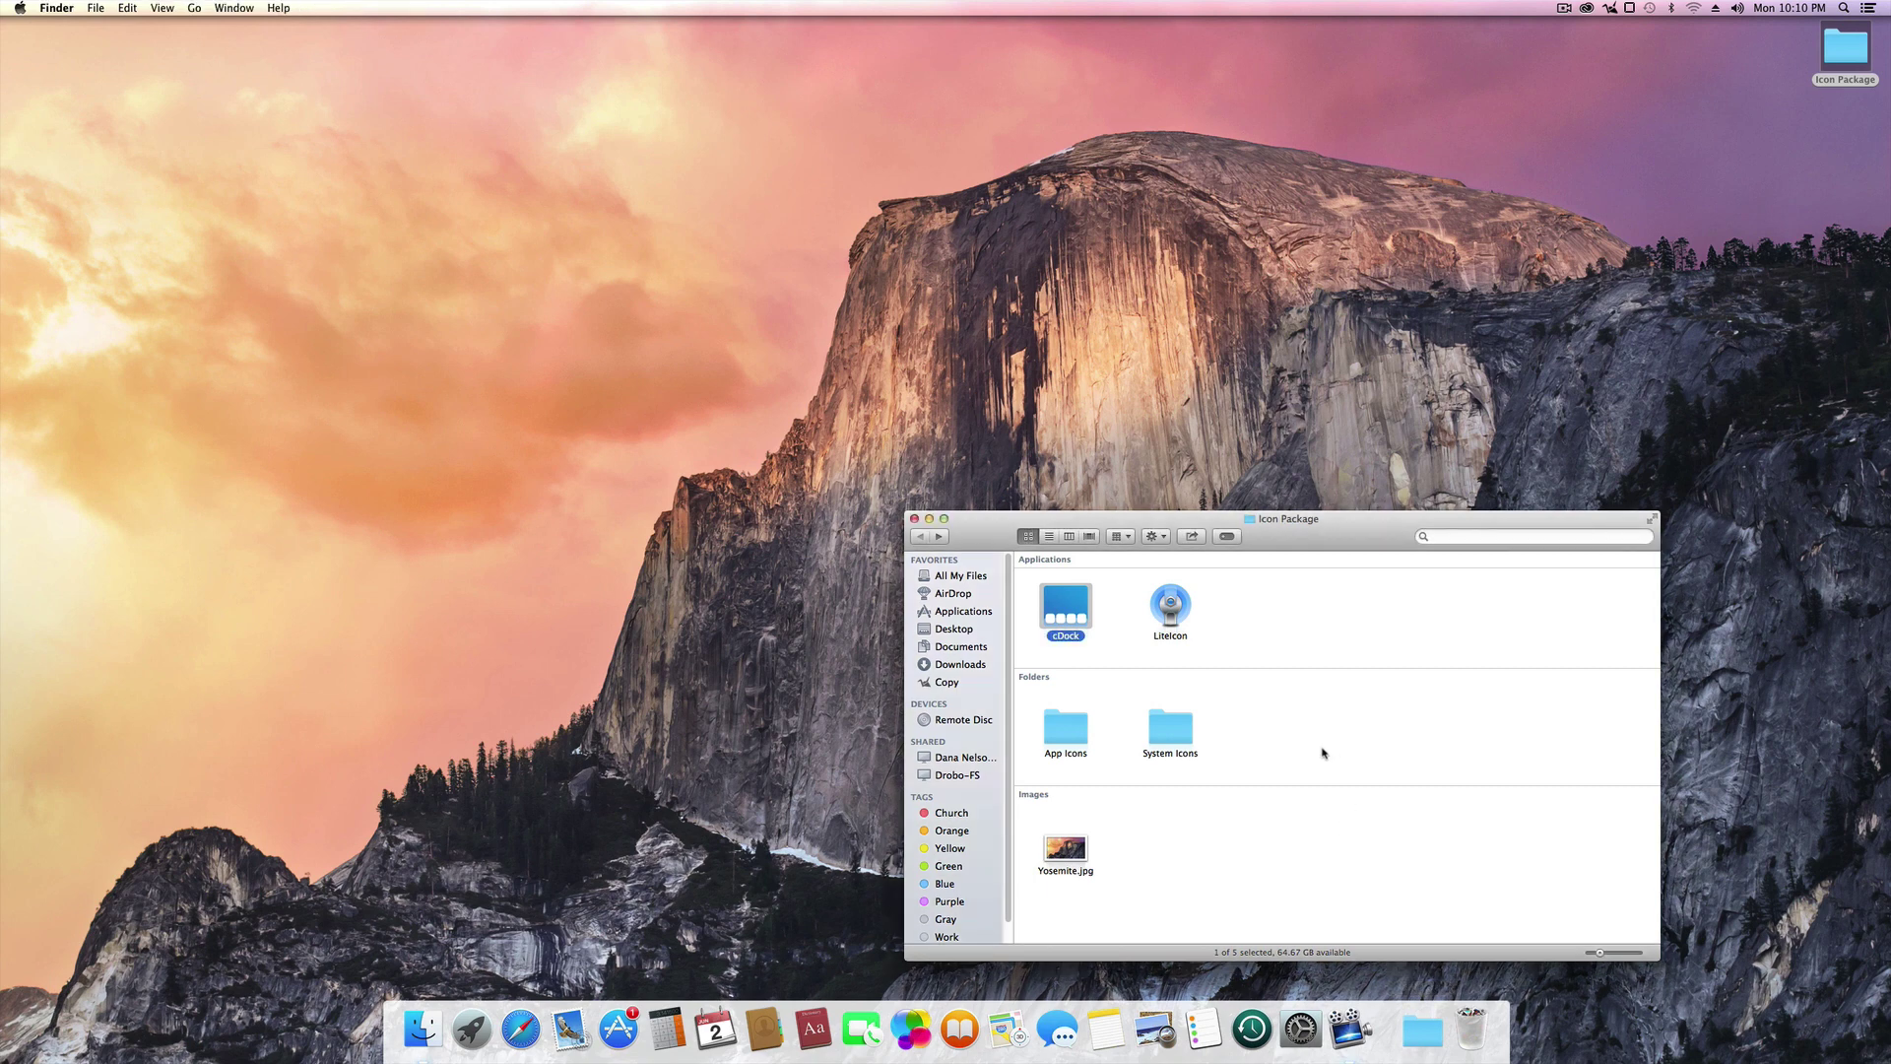
left_click(1323, 753)
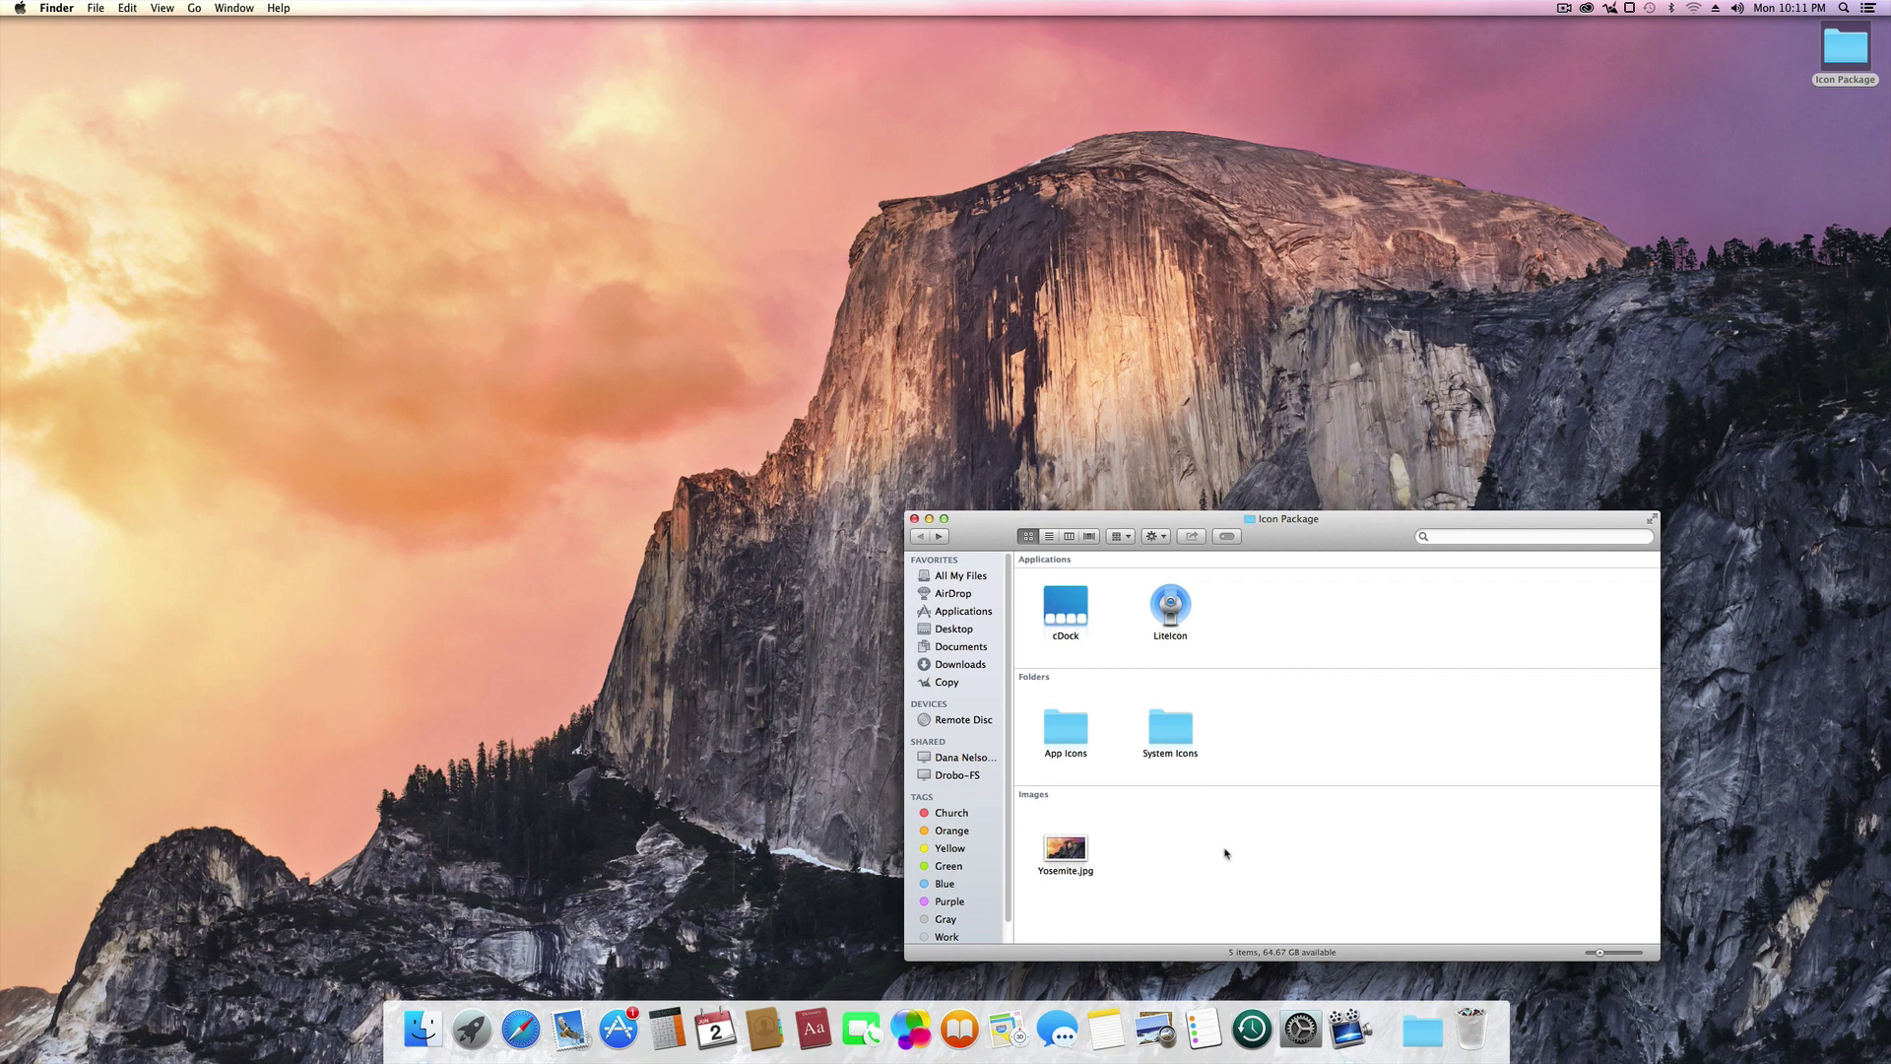
key("super+w")
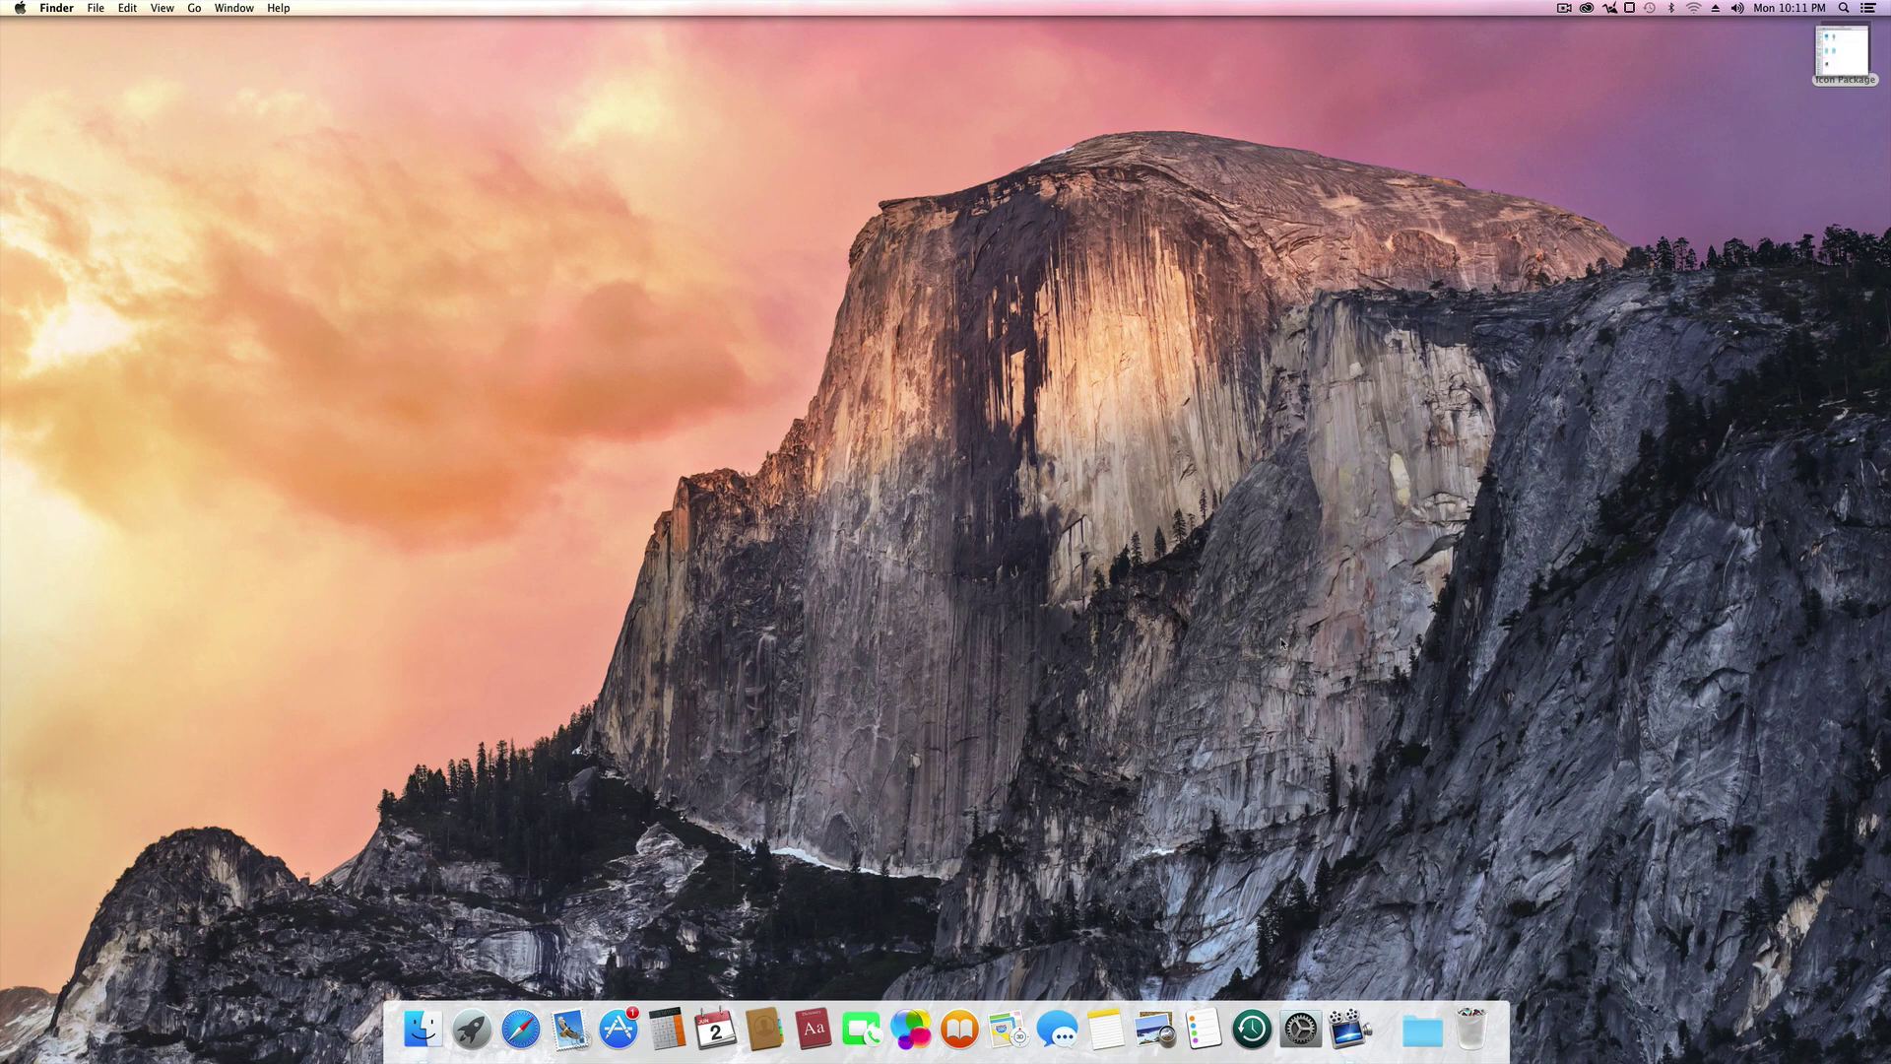